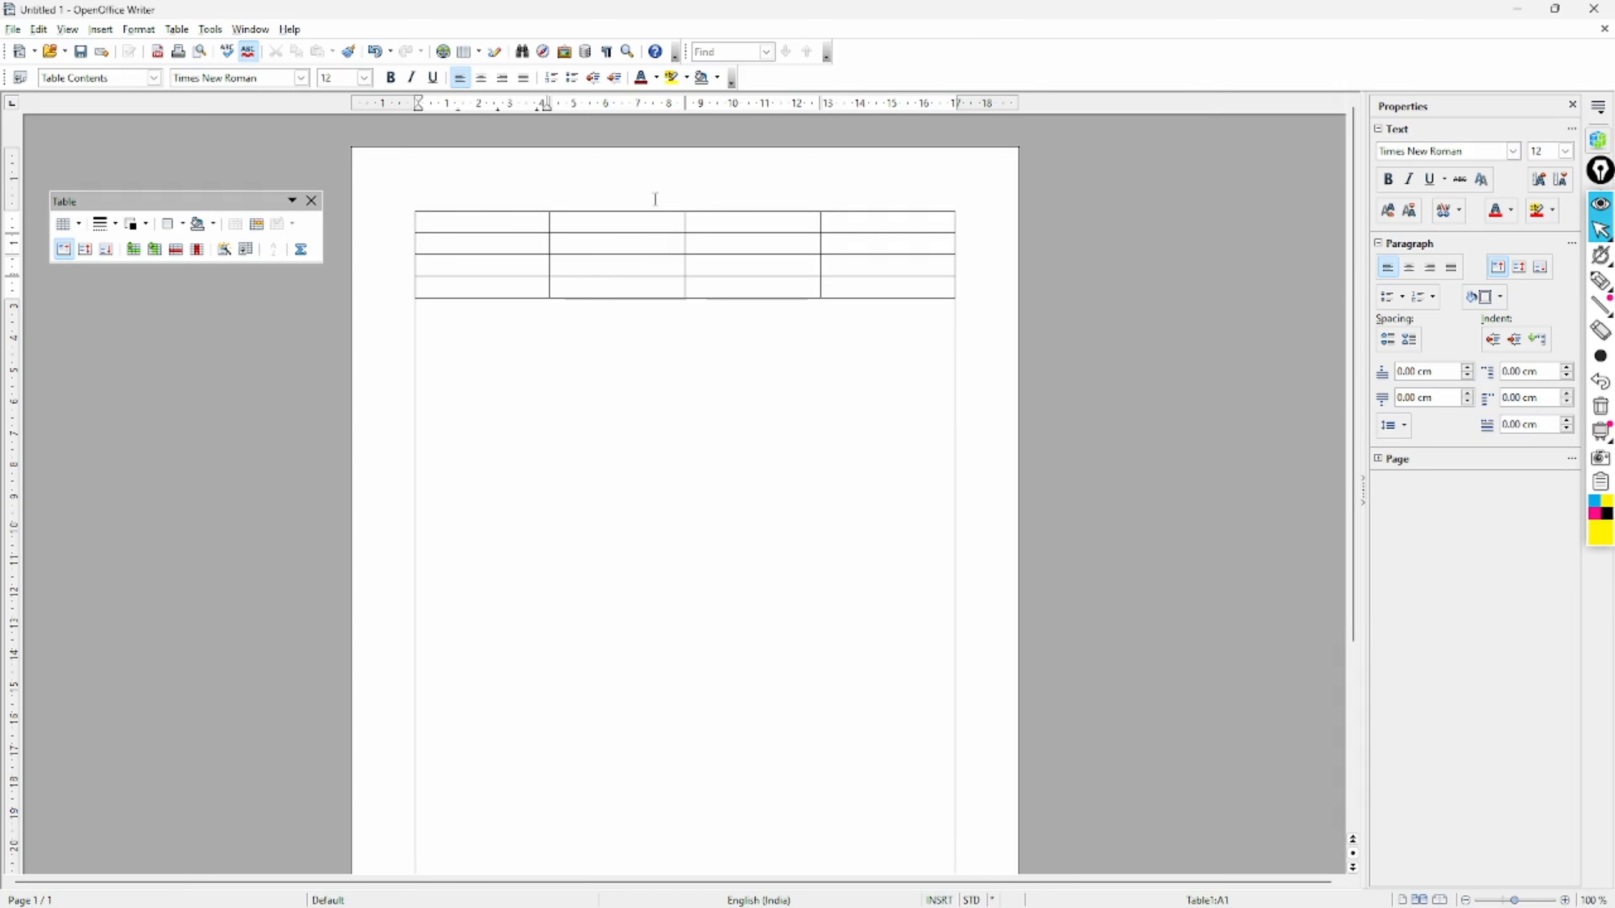
- Move around the empty four-column table by clicking several cells, ending in the first cell
click(630, 231)
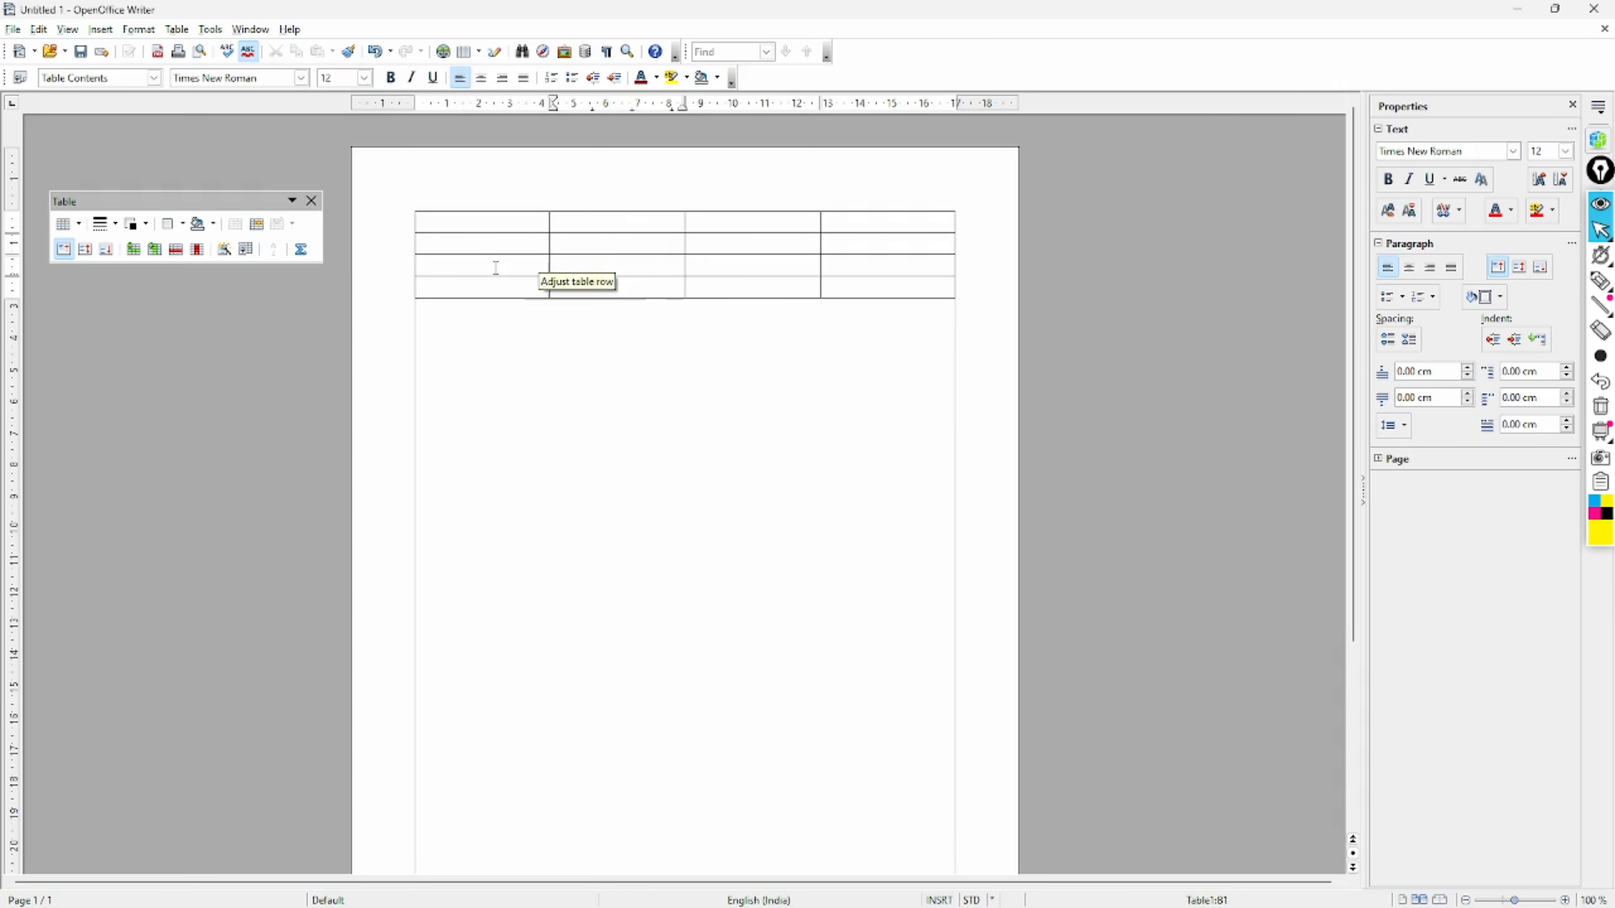
click(712, 265)
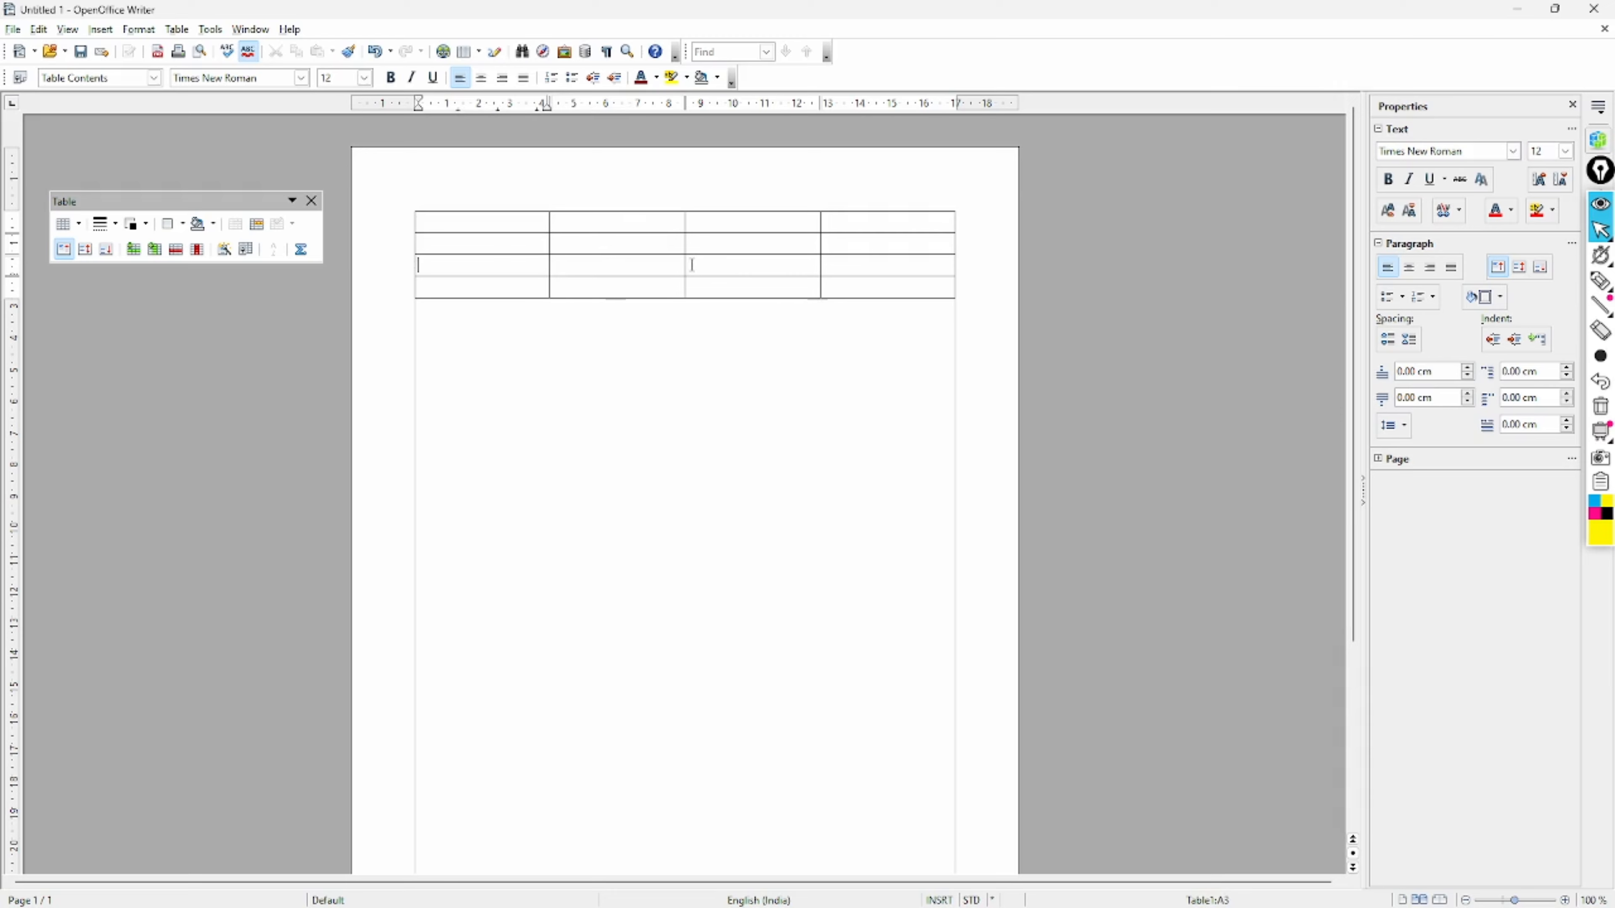
click(858, 245)
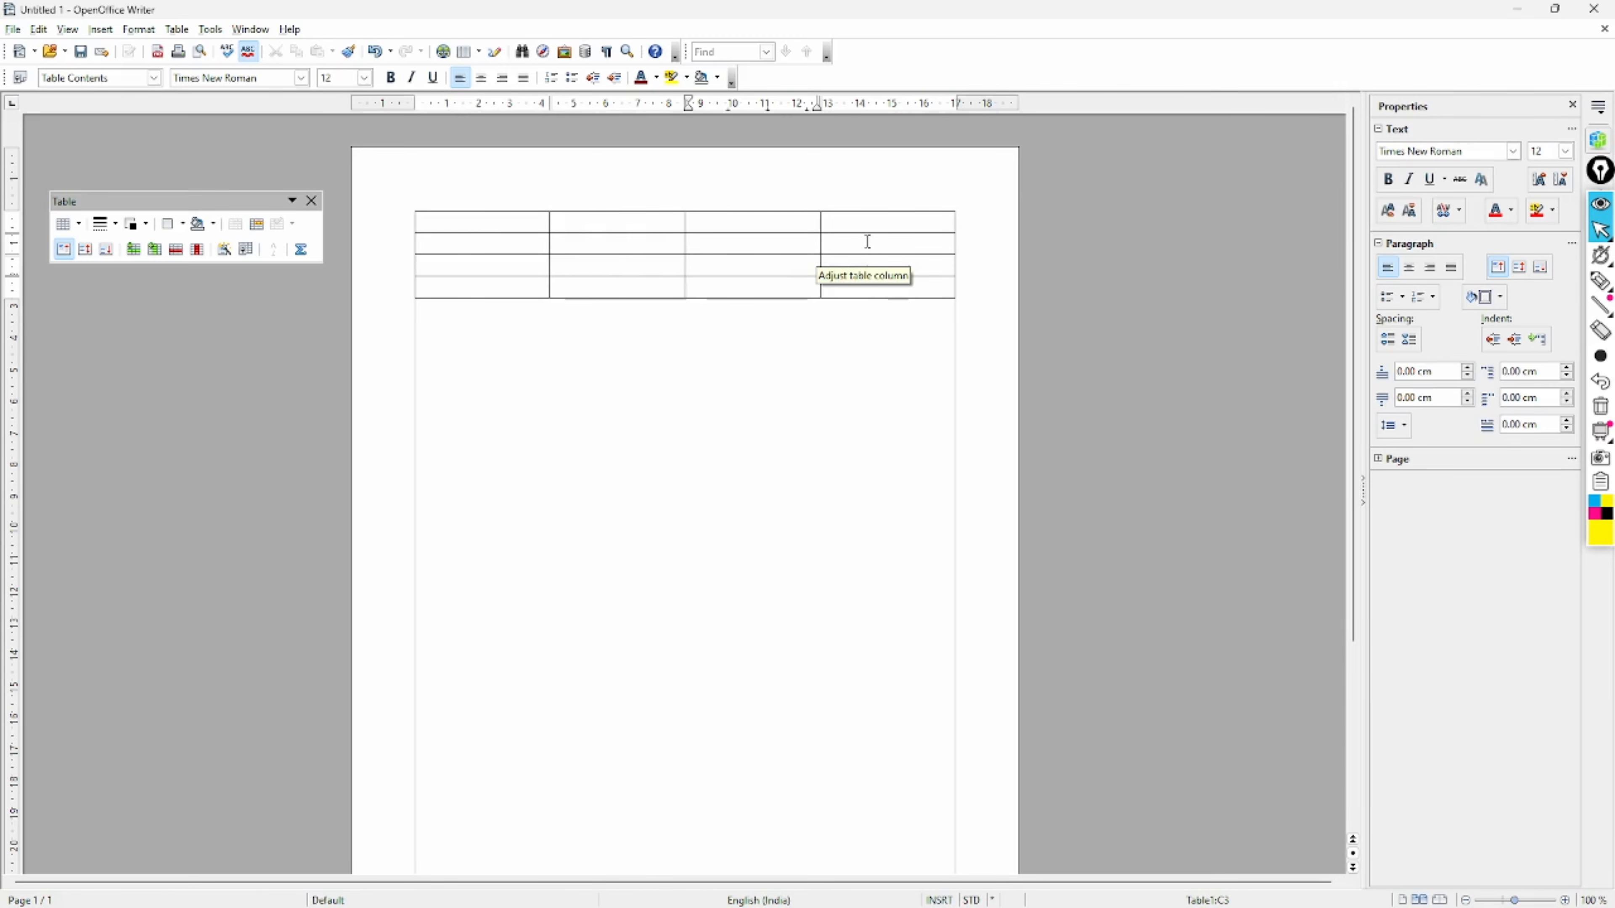
click(499, 221)
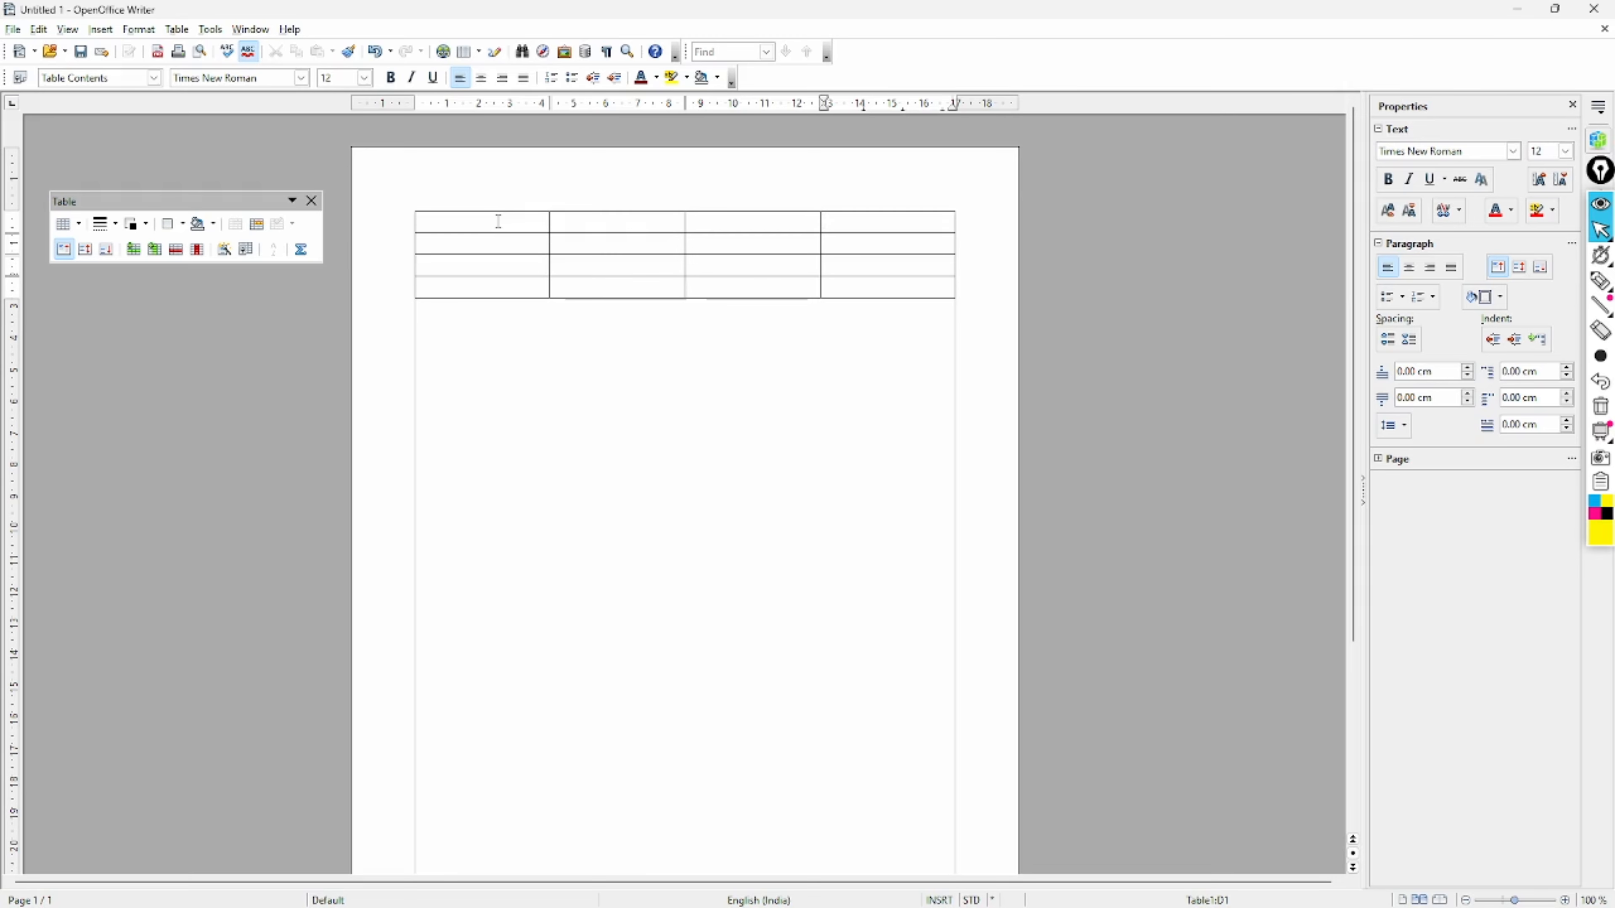
- Step between cells with Tab and the arrow keys, so the table gains a fifth row
key(Tab)
key(Left)
key(Right)
key(Left)
key(Right)
key(Left)
key(Tab)
key(Tab)
key(Tab)
key(Tab)
key(Tab)
key(Tab)
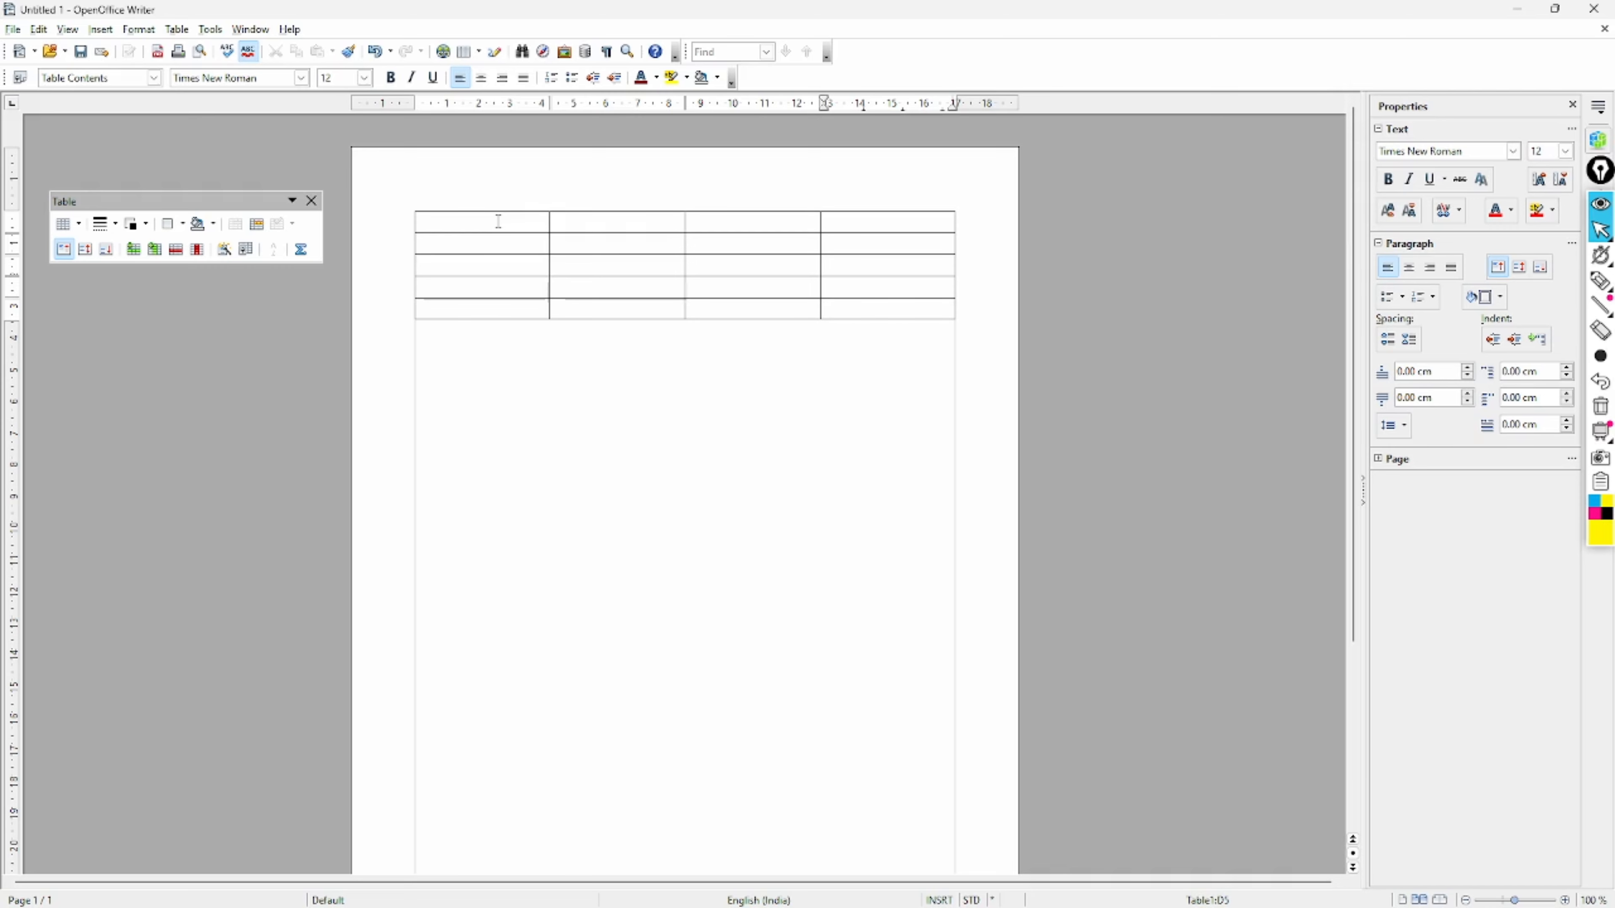
- Extend the table to four columns by seven rows, then put the caret below it
key(Tab)
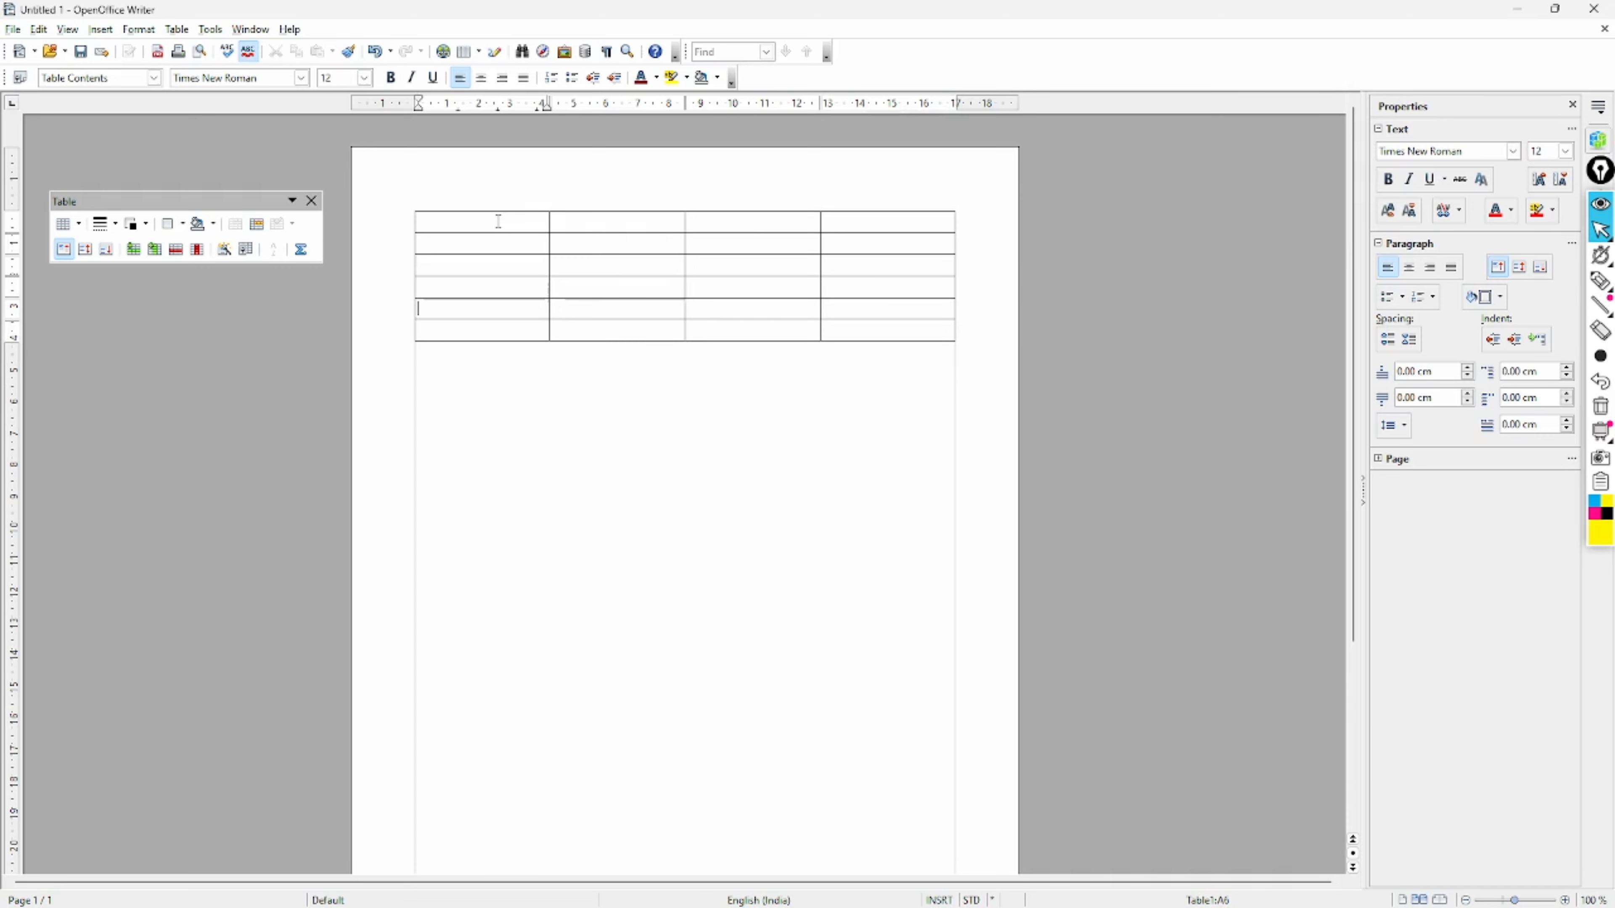
key(Tab)
key(Tab)
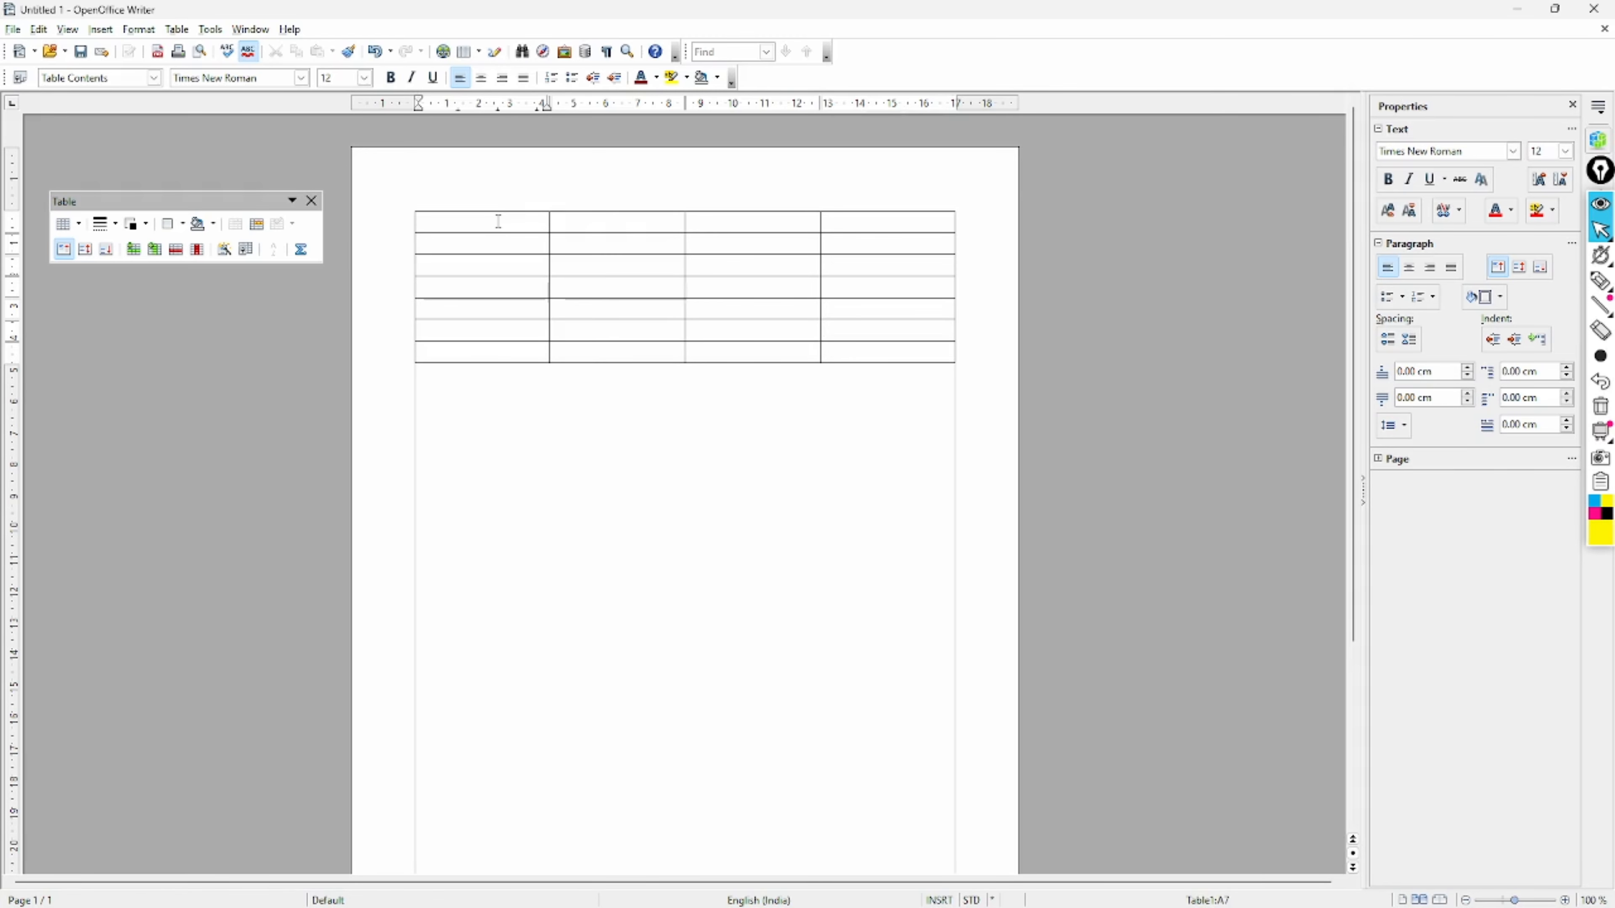
click(537, 415)
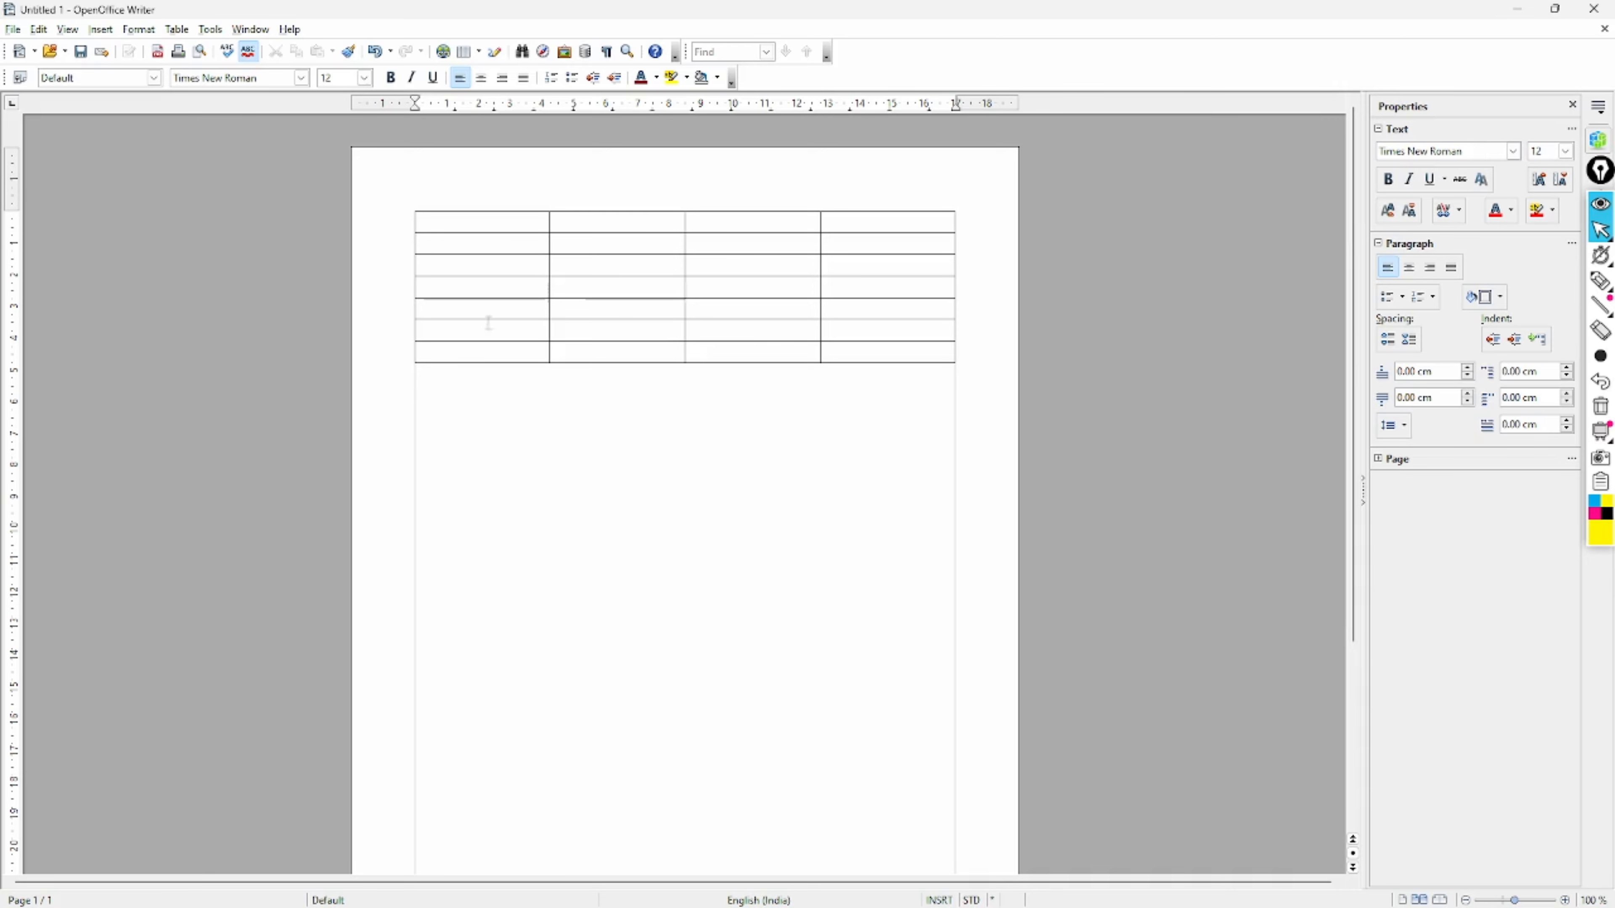
click(465, 220)
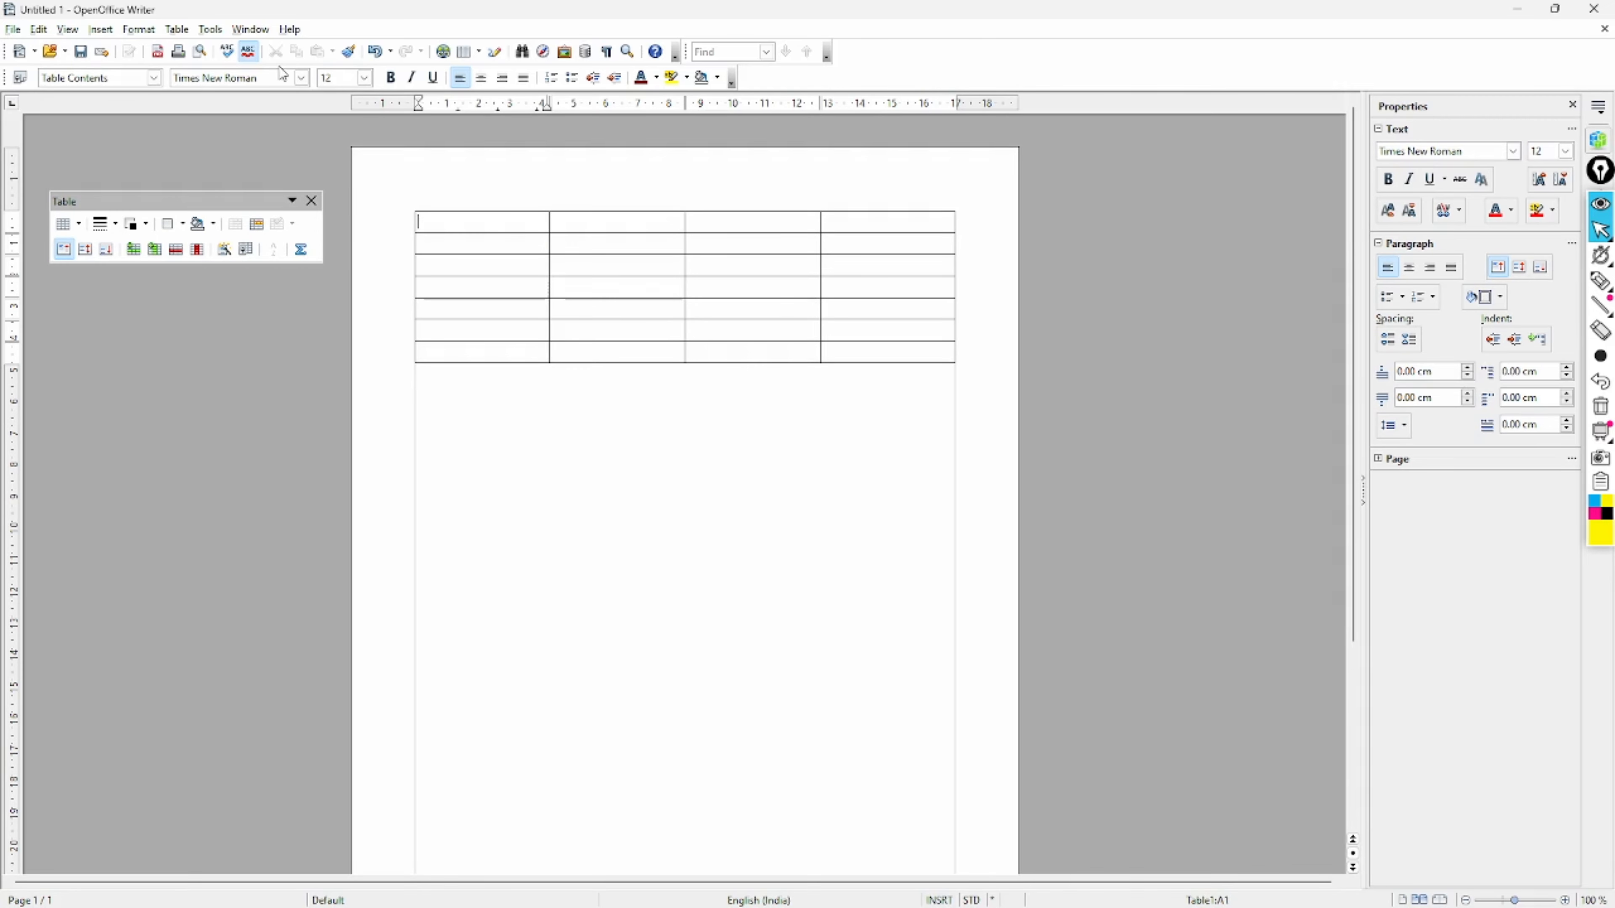
click(187, 36)
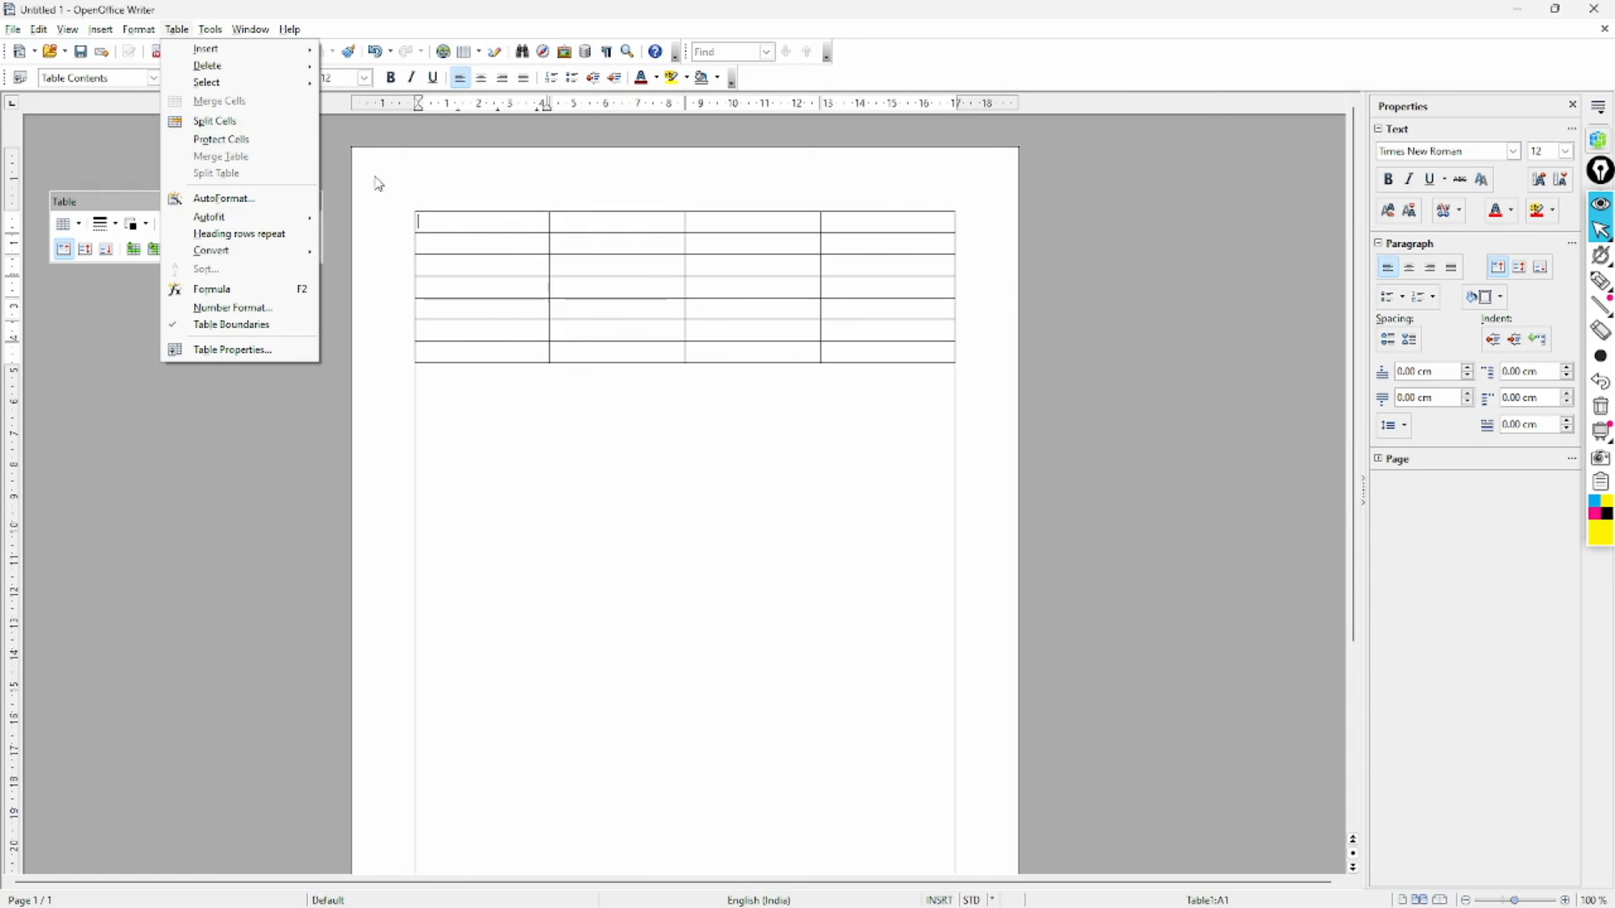
click(445, 181)
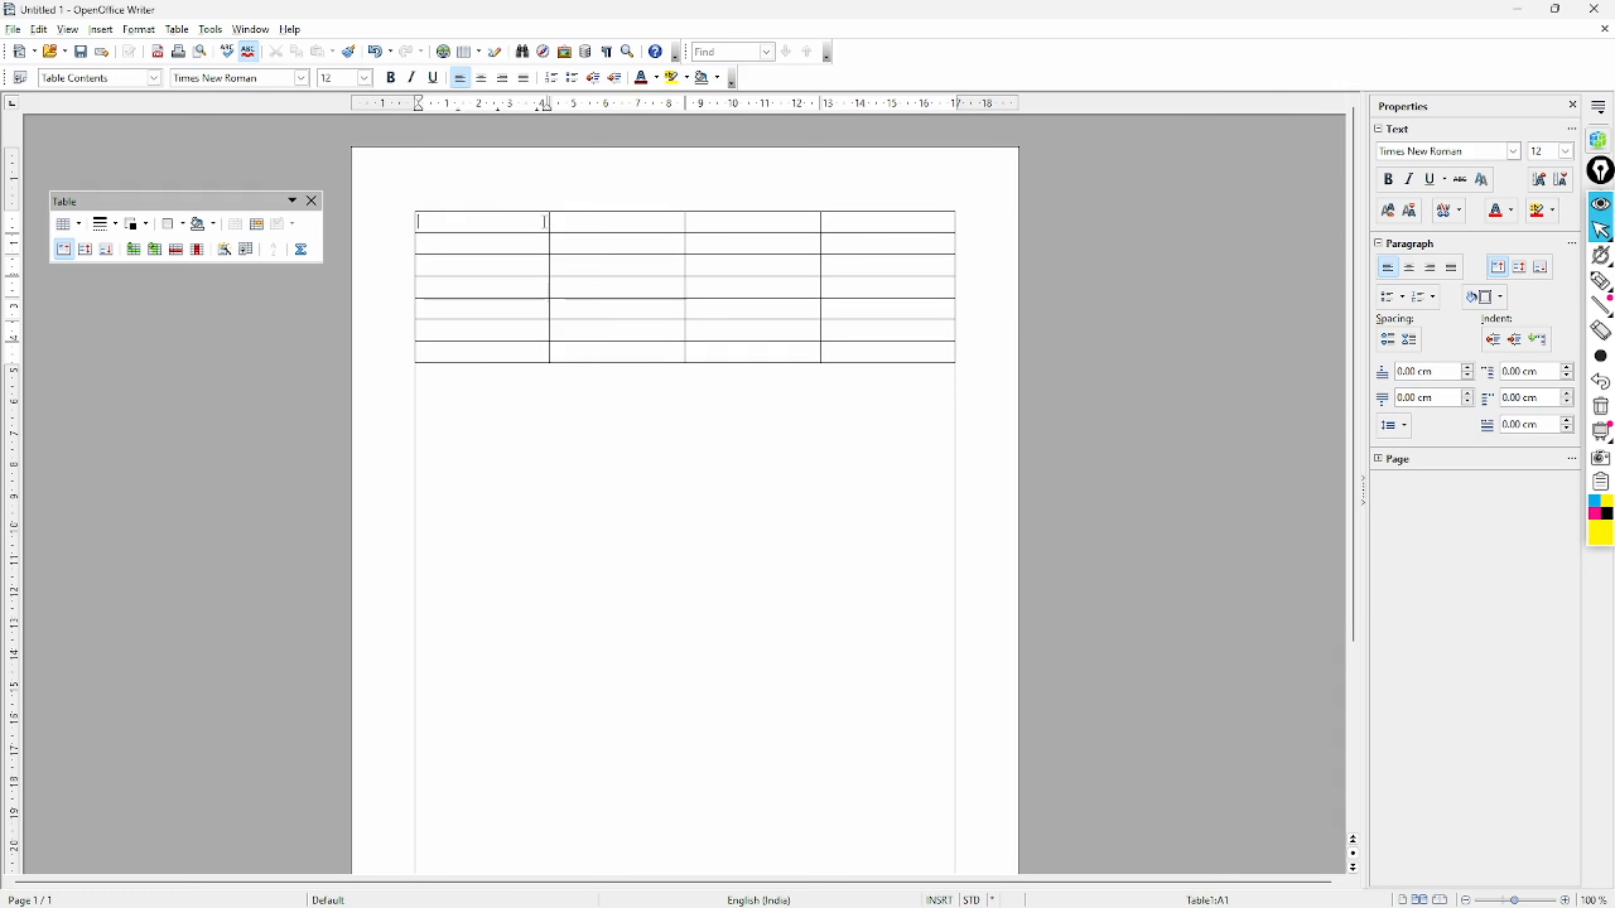
- Merge cells A1 to C1 into one wide cell with Table > Merge Cells
drag(545, 221, 554, 221)
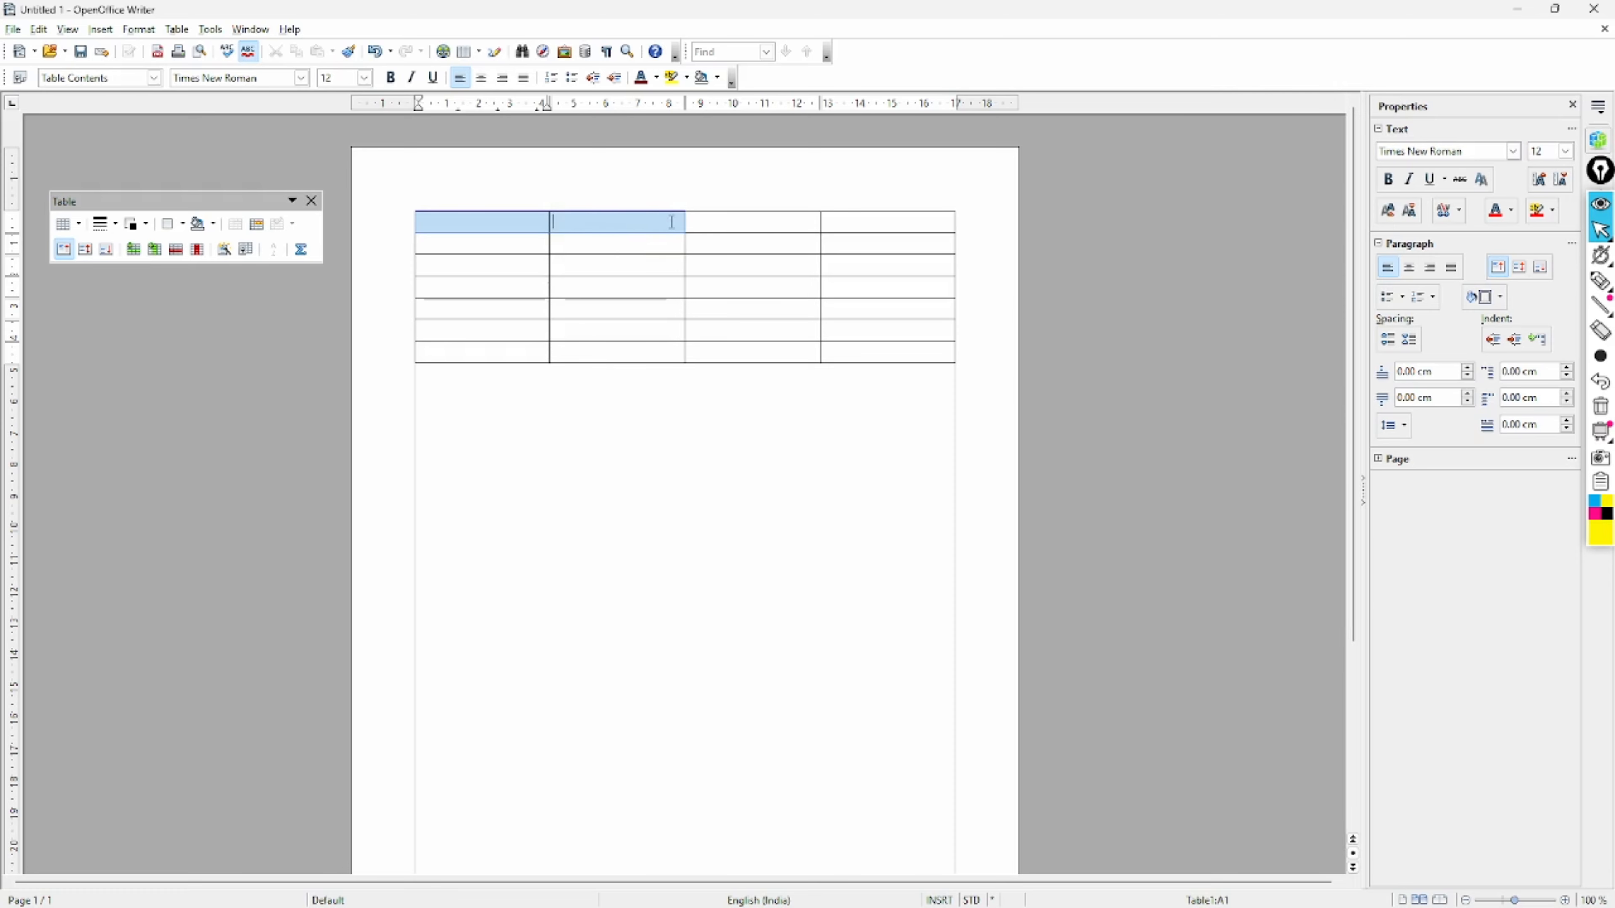
drag(676, 222, 688, 222)
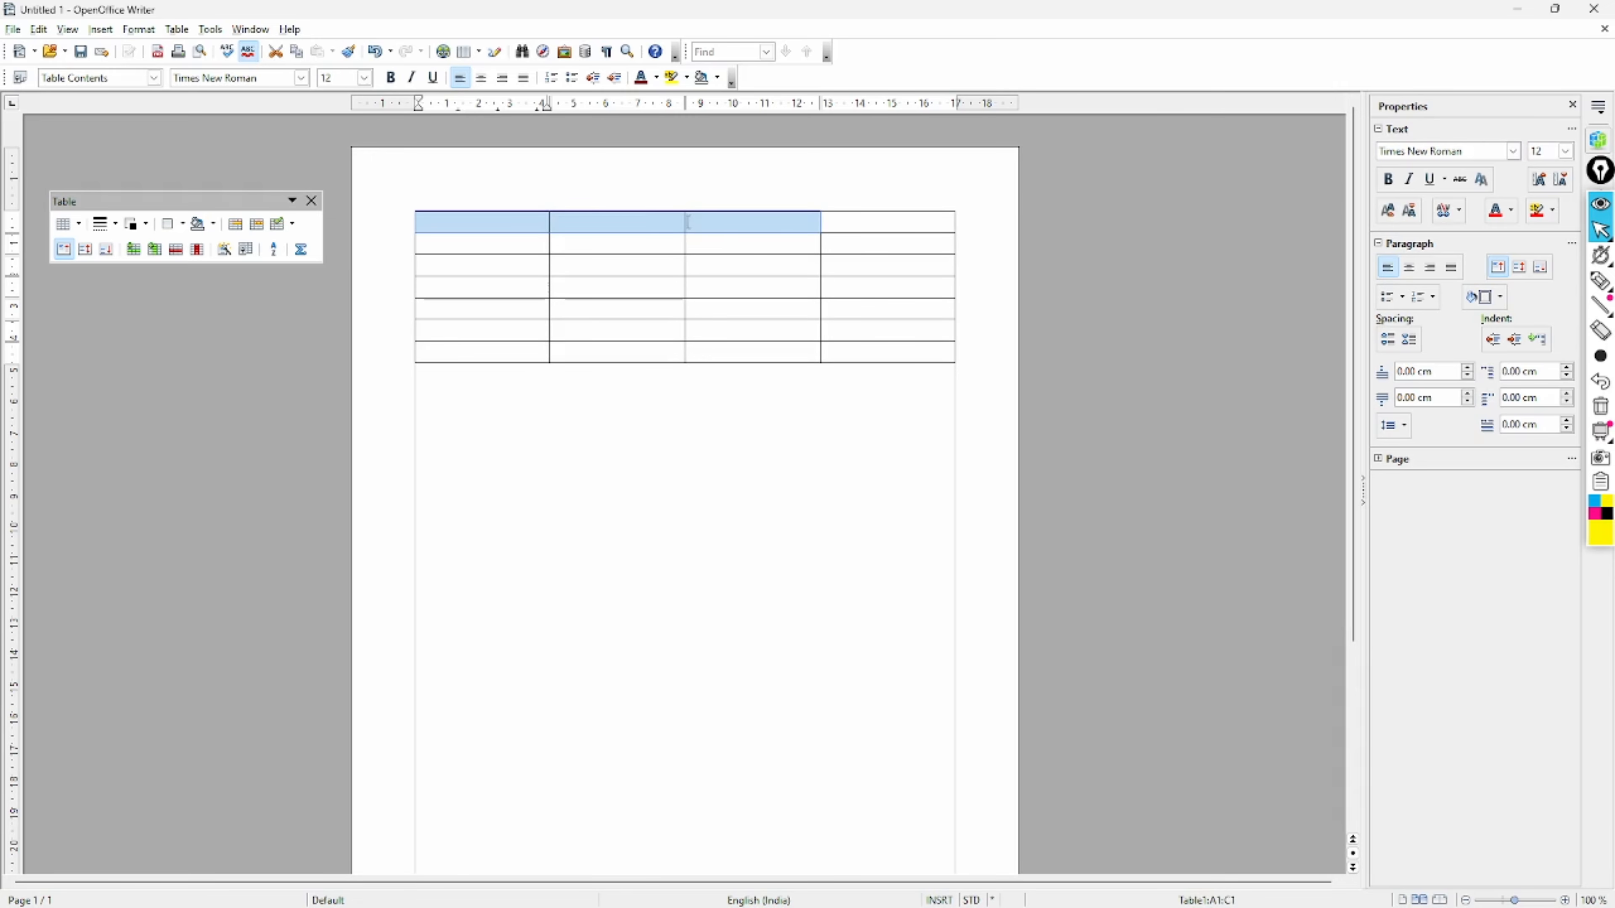
click(179, 33)
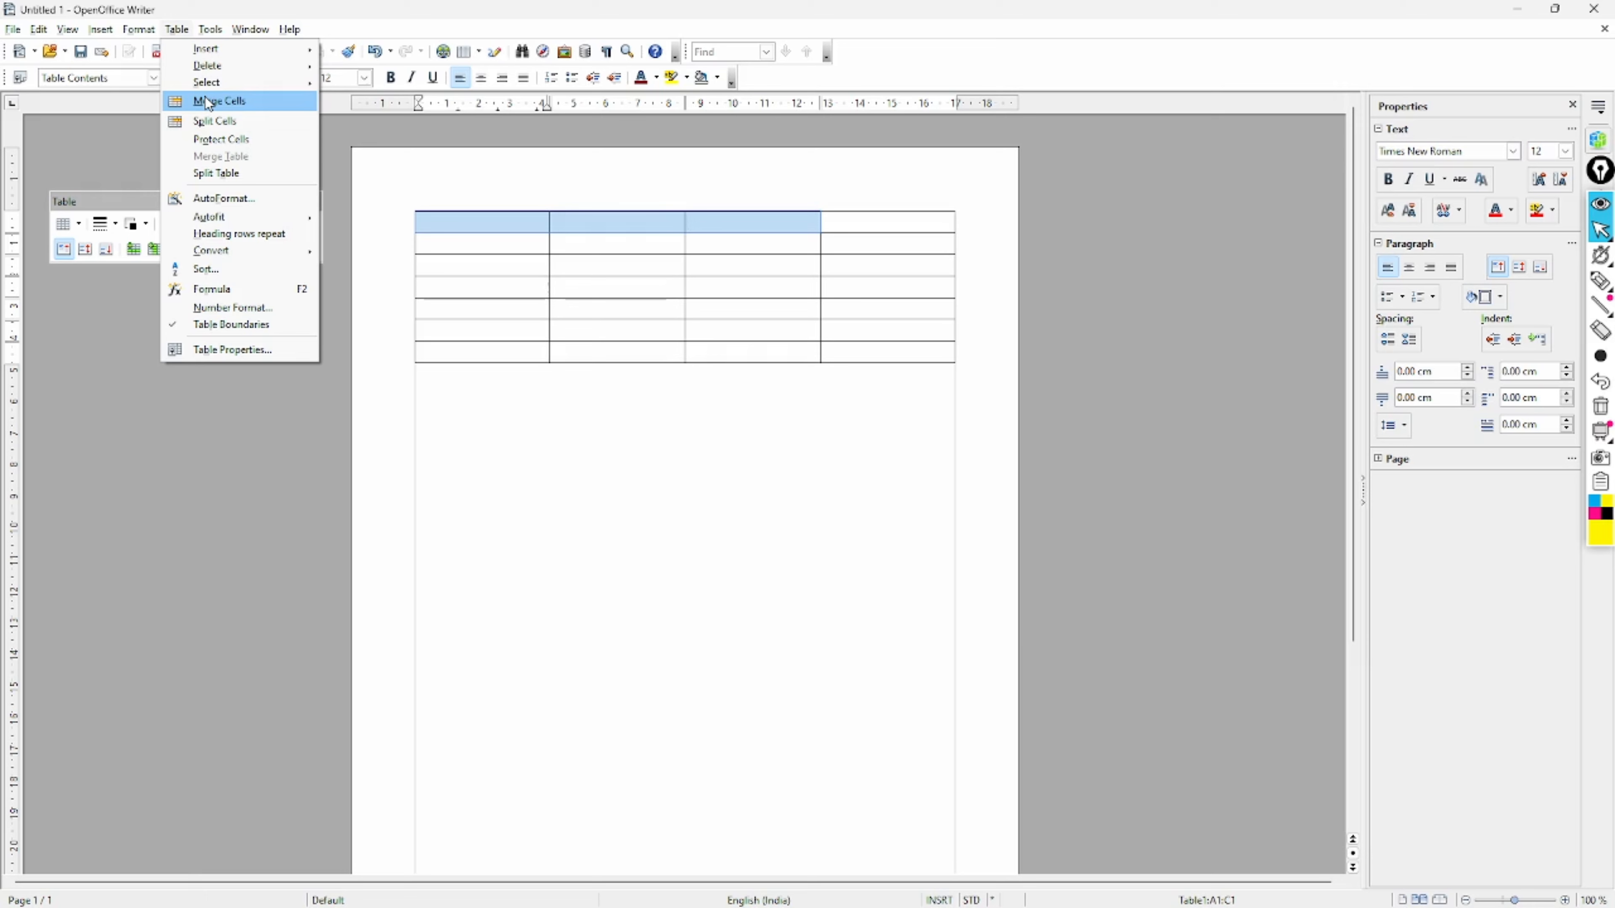
click(230, 102)
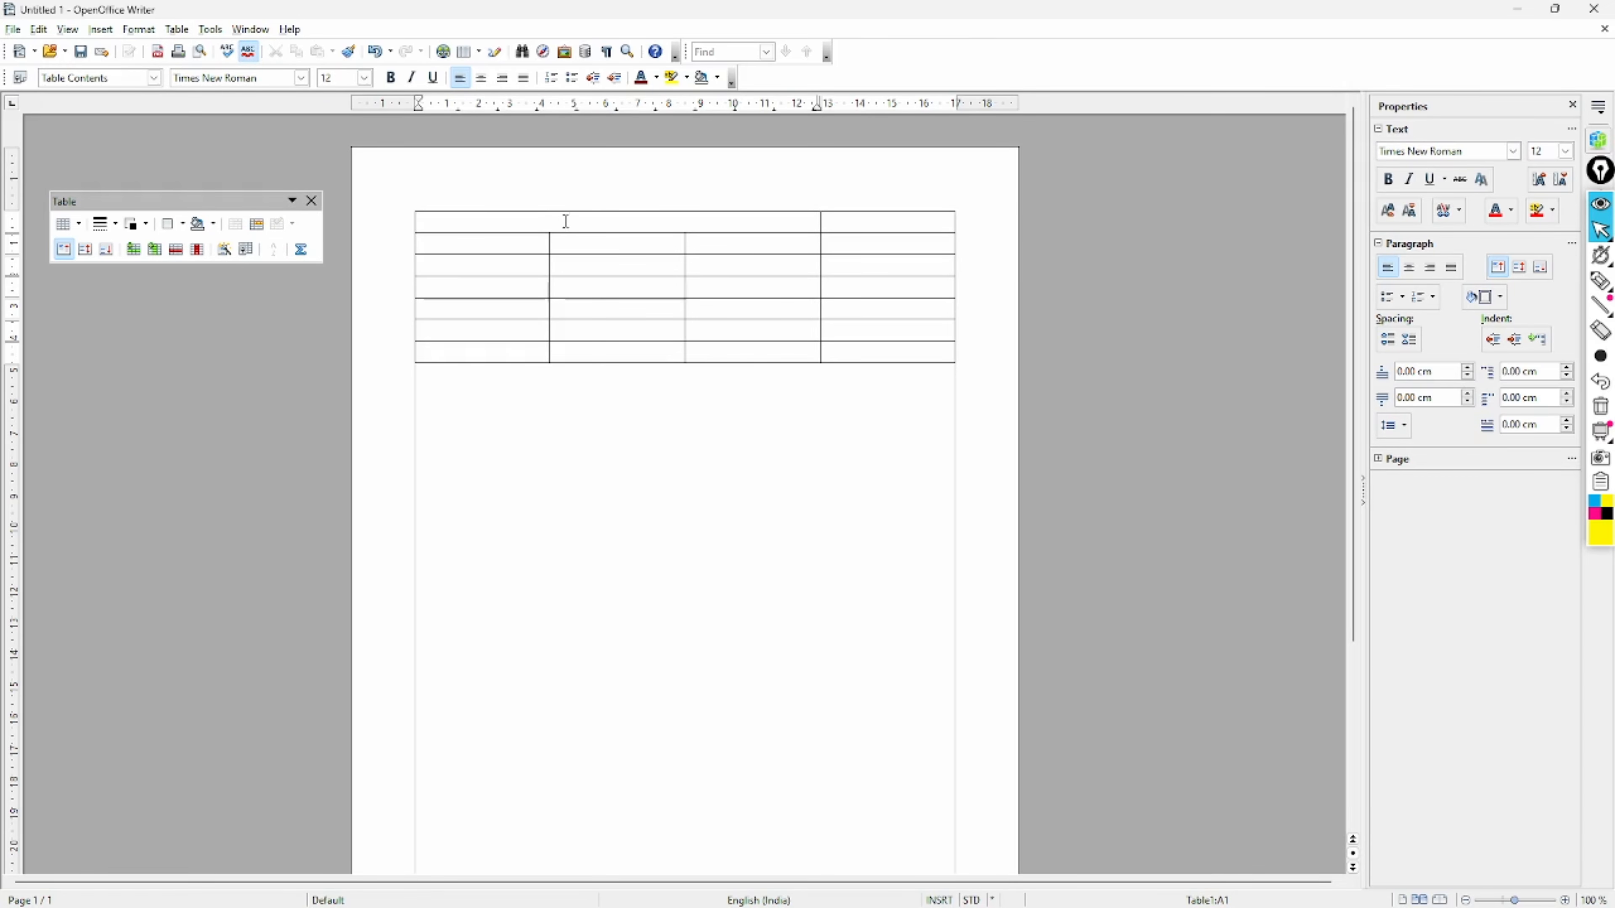
- Select the top row's two remaining cells, then clear the selection
click(714, 453)
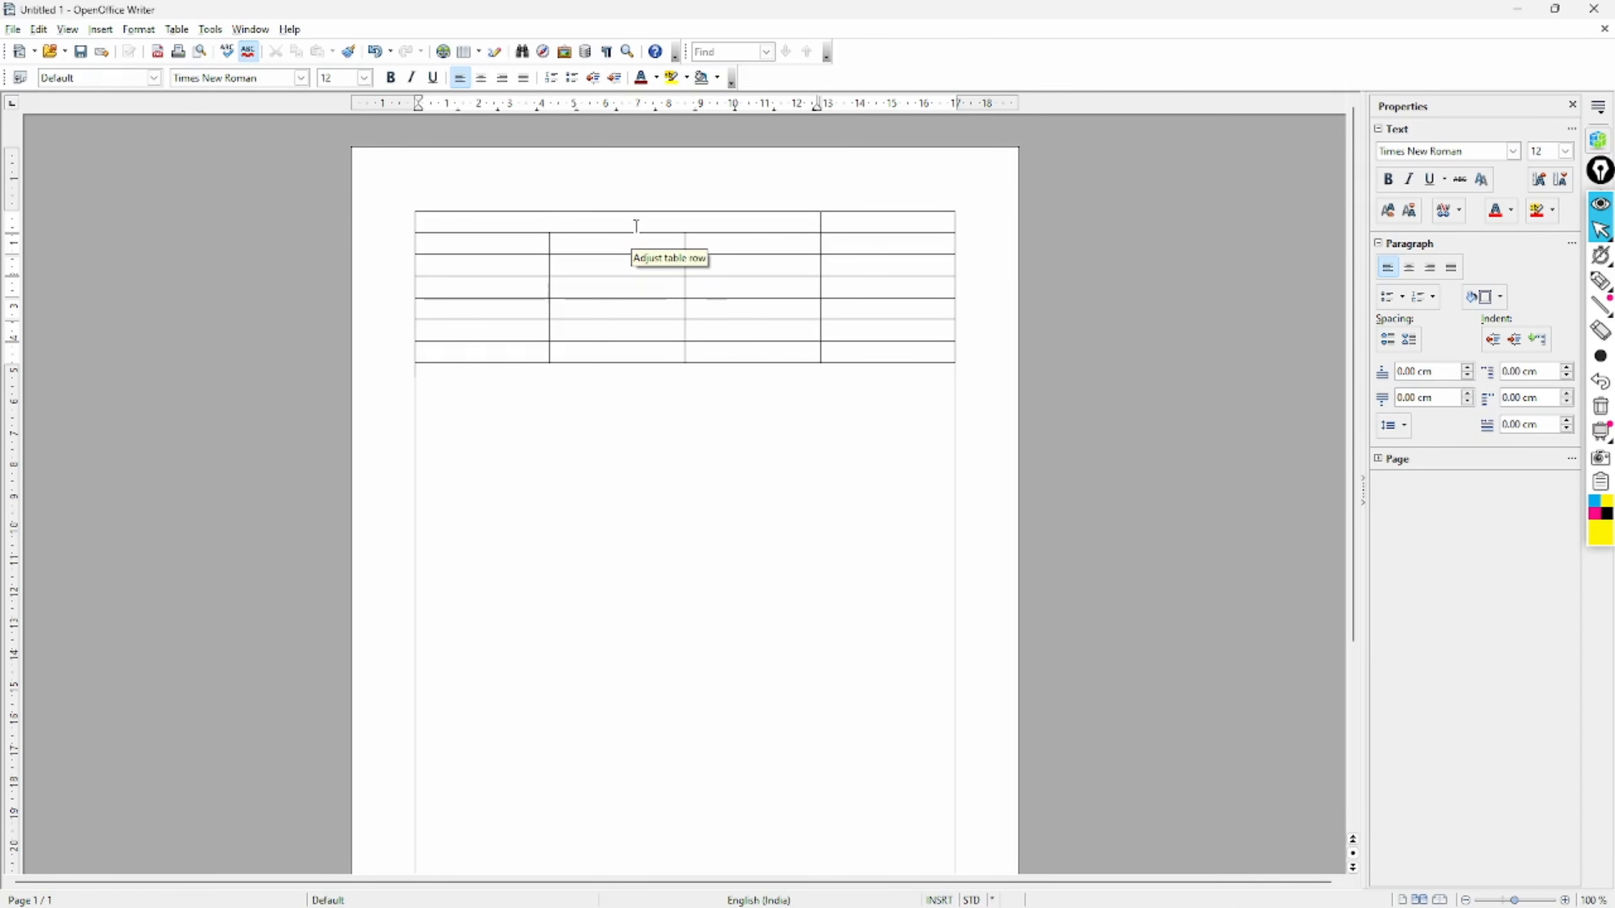
click(540, 223)
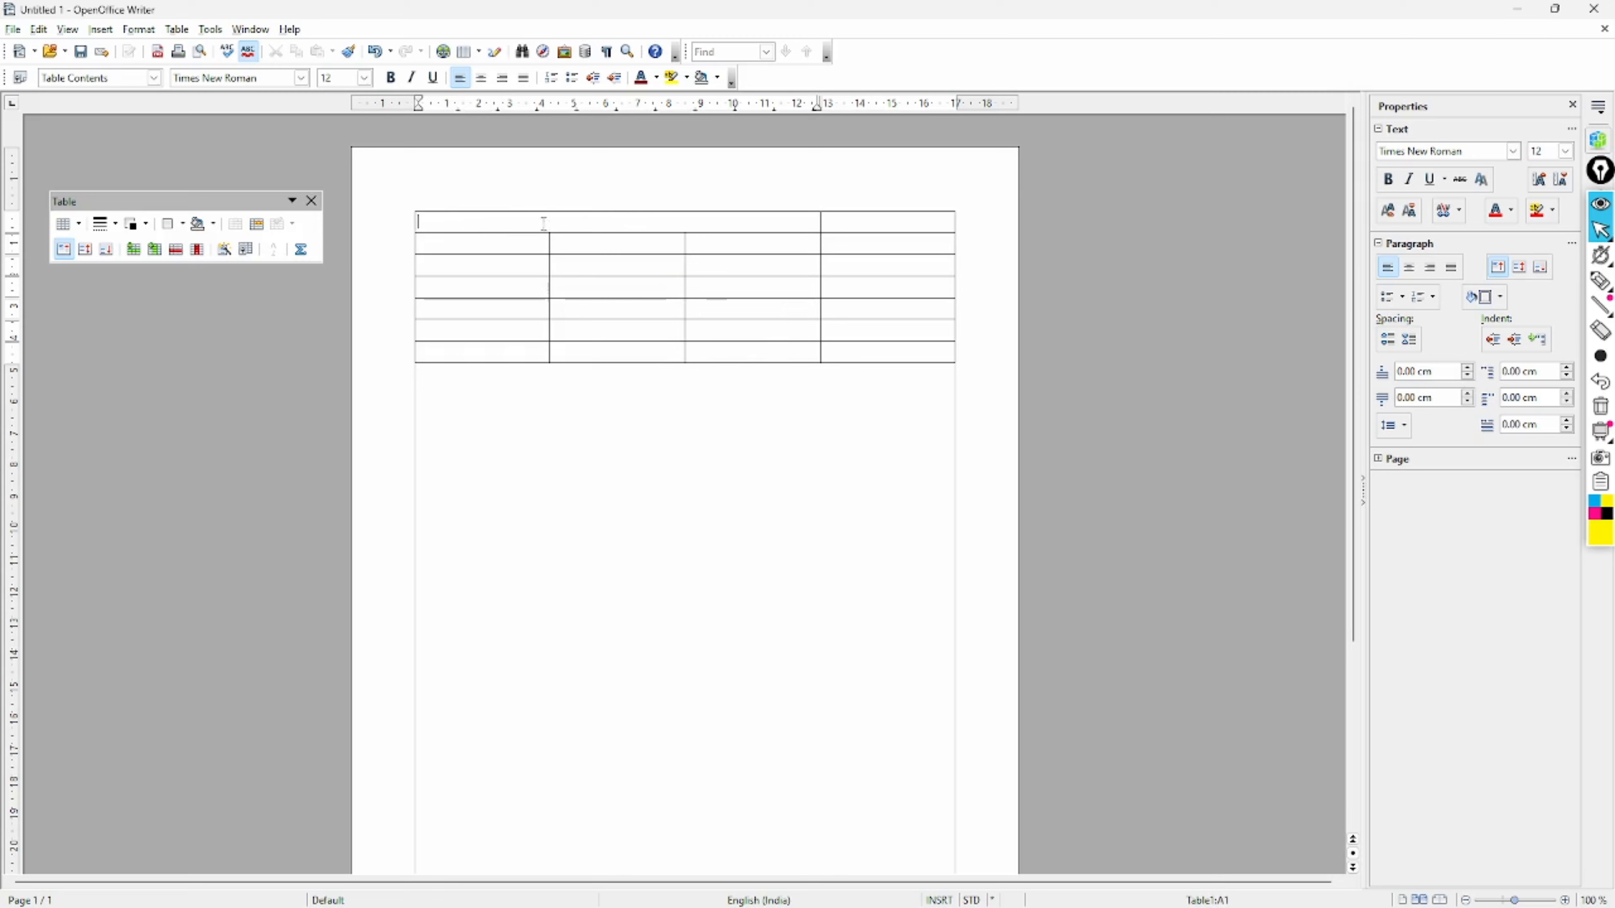
drag(544, 222, 740, 224)
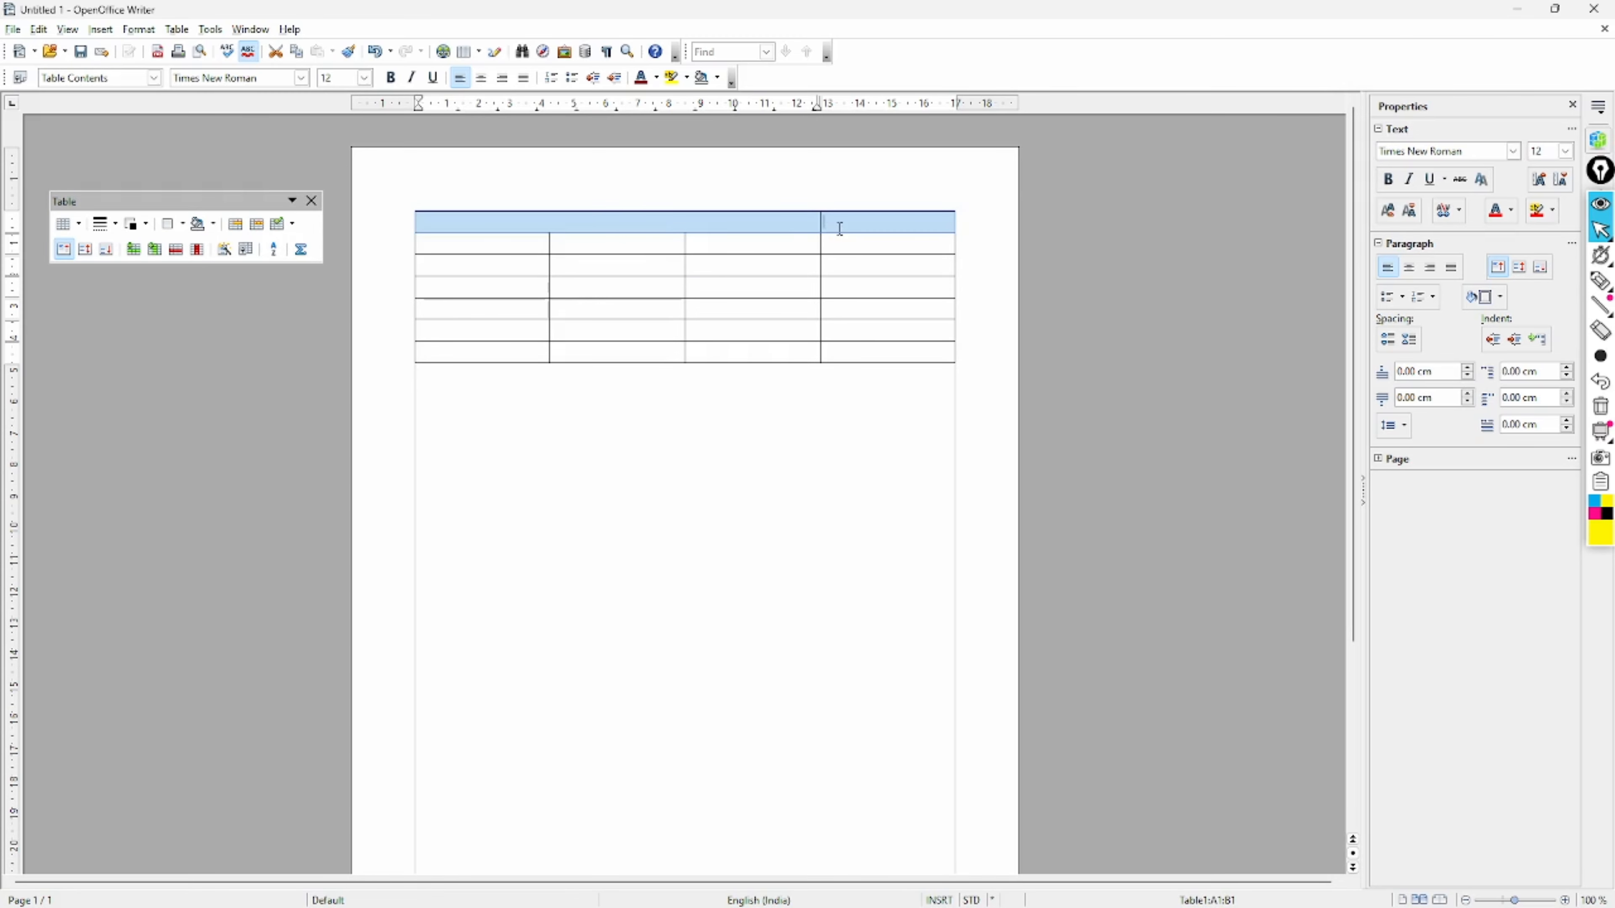
click(839, 225)
- Merge cells D6 and D7 in the rightmost column into one tall cell
click(500, 226)
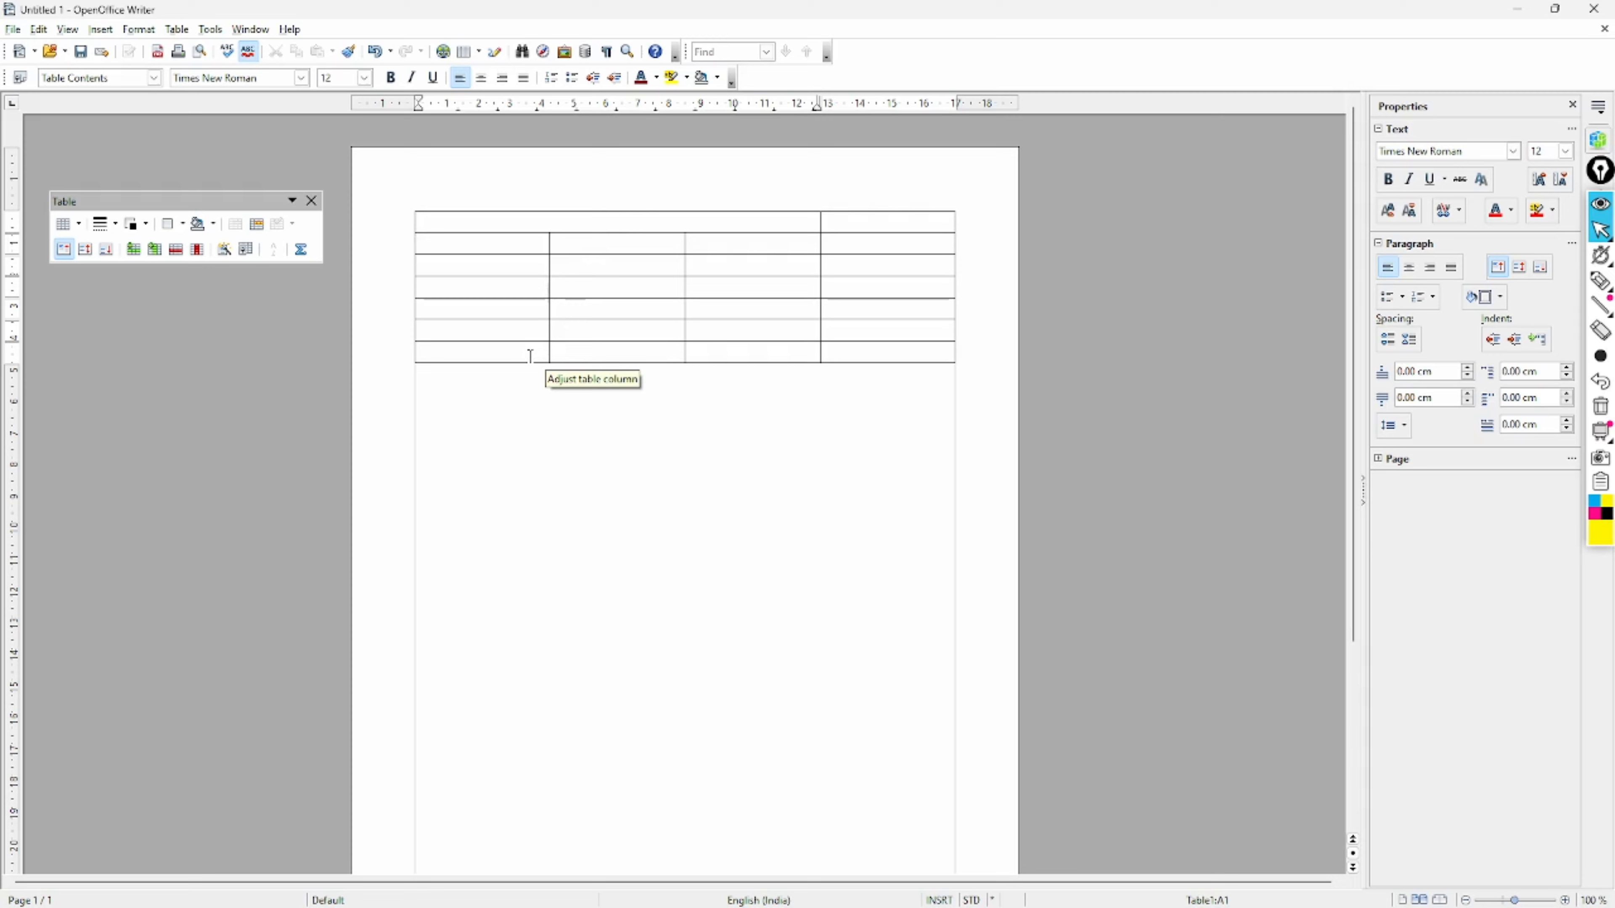
click(852, 351)
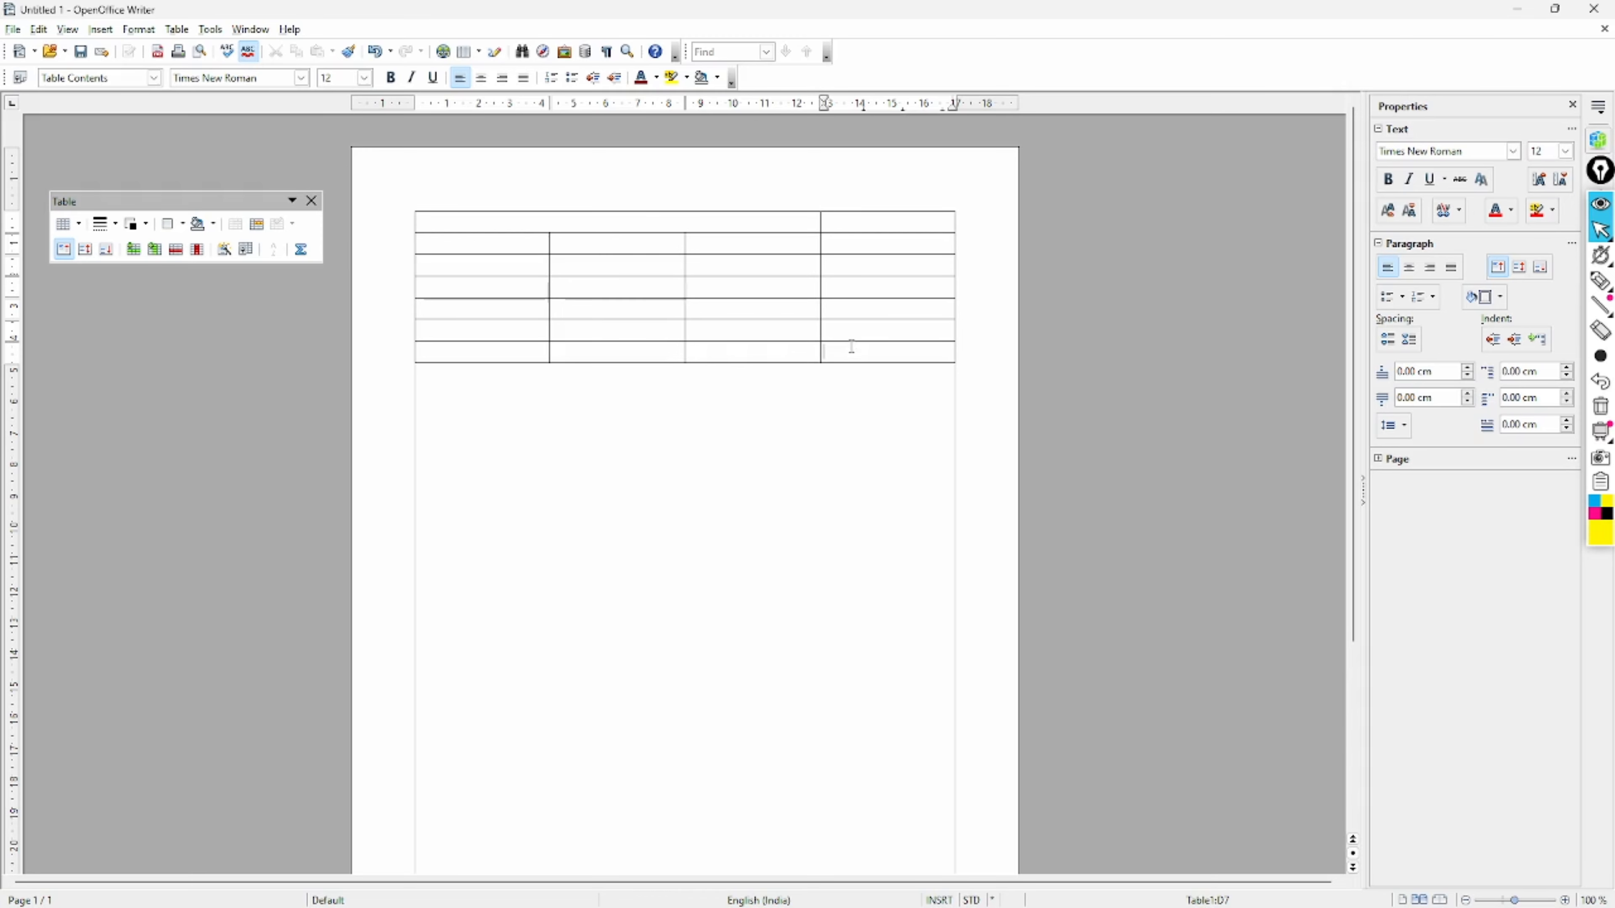
drag(851, 346, 851, 339)
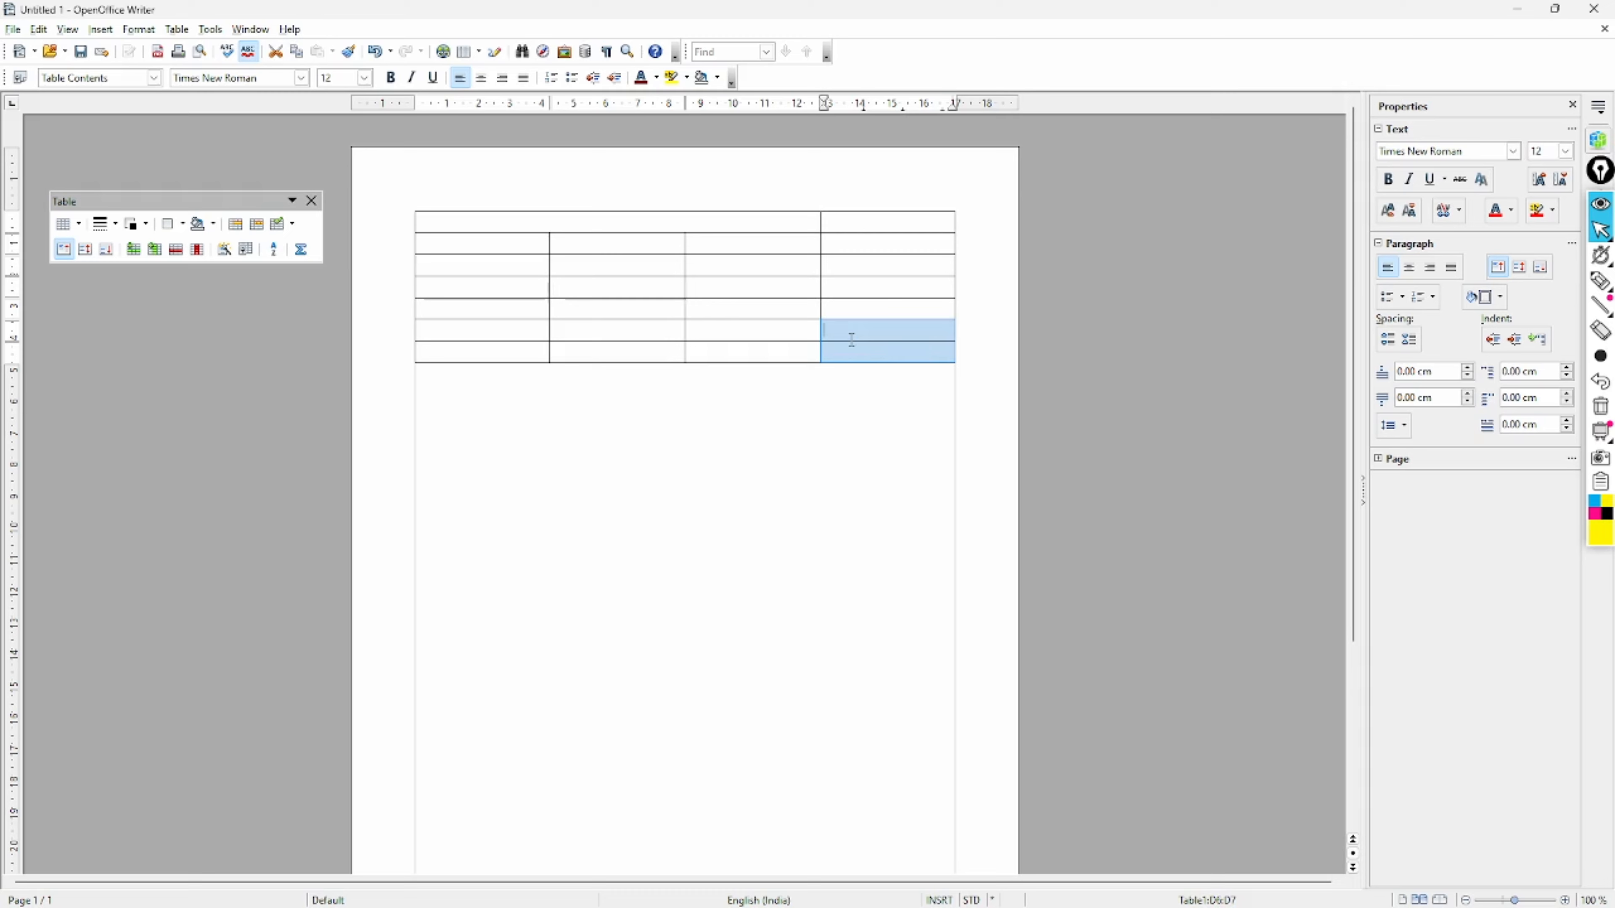
click(177, 30)
click(210, 101)
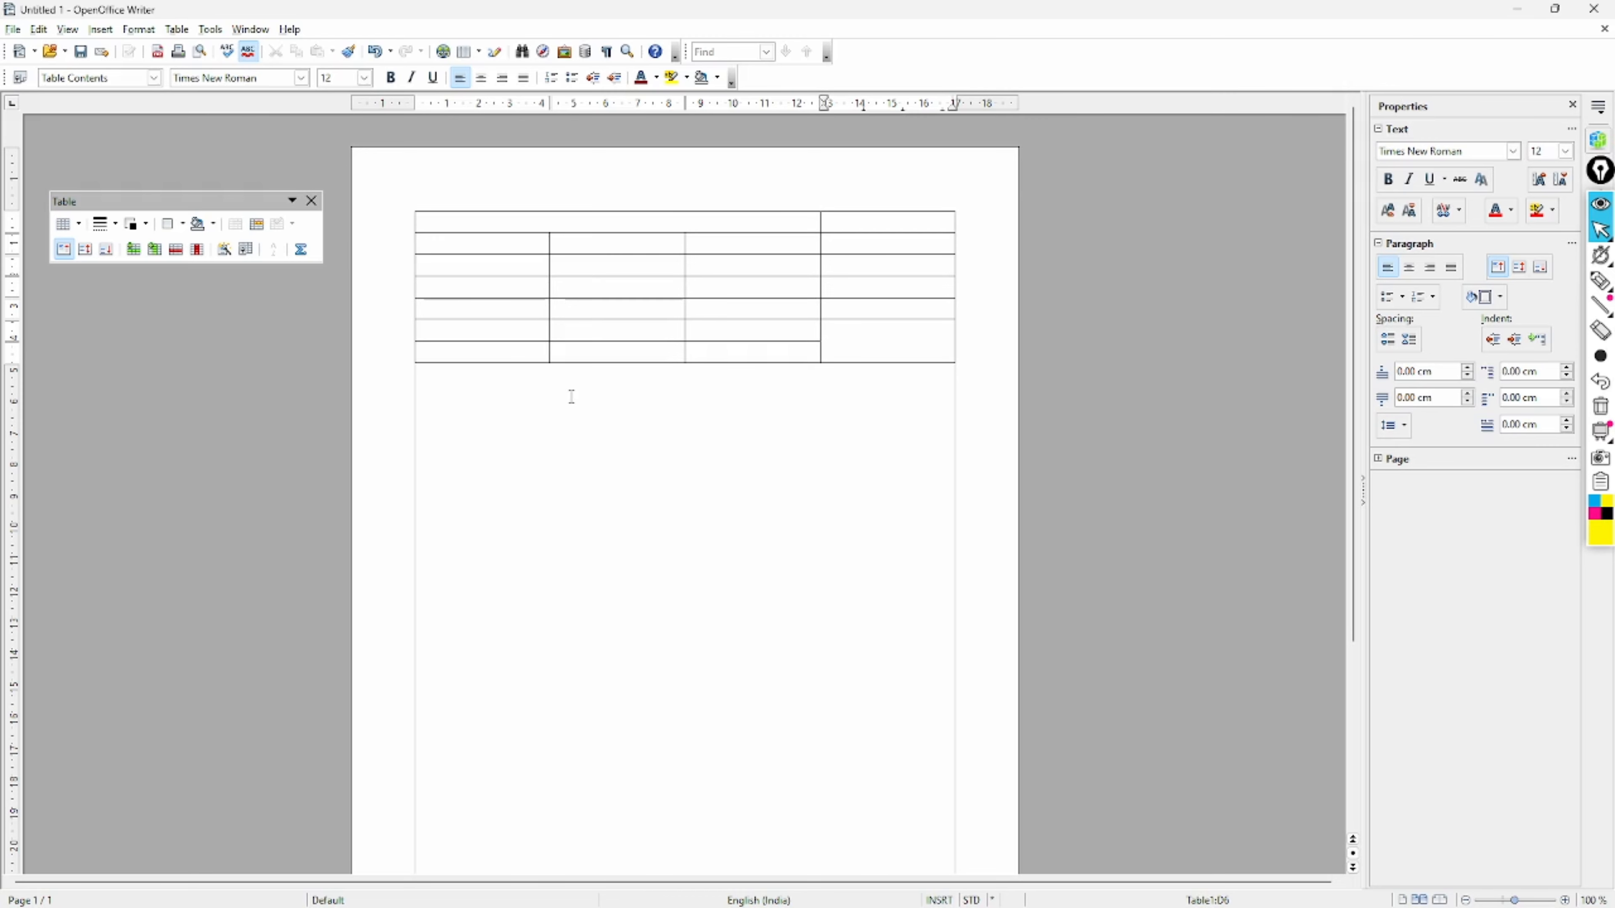
- Merge columns A and B, rows 2 to 7, into one block, then select cells B2 to B4
click(498, 247)
drag(498, 247, 593, 348)
click(183, 31)
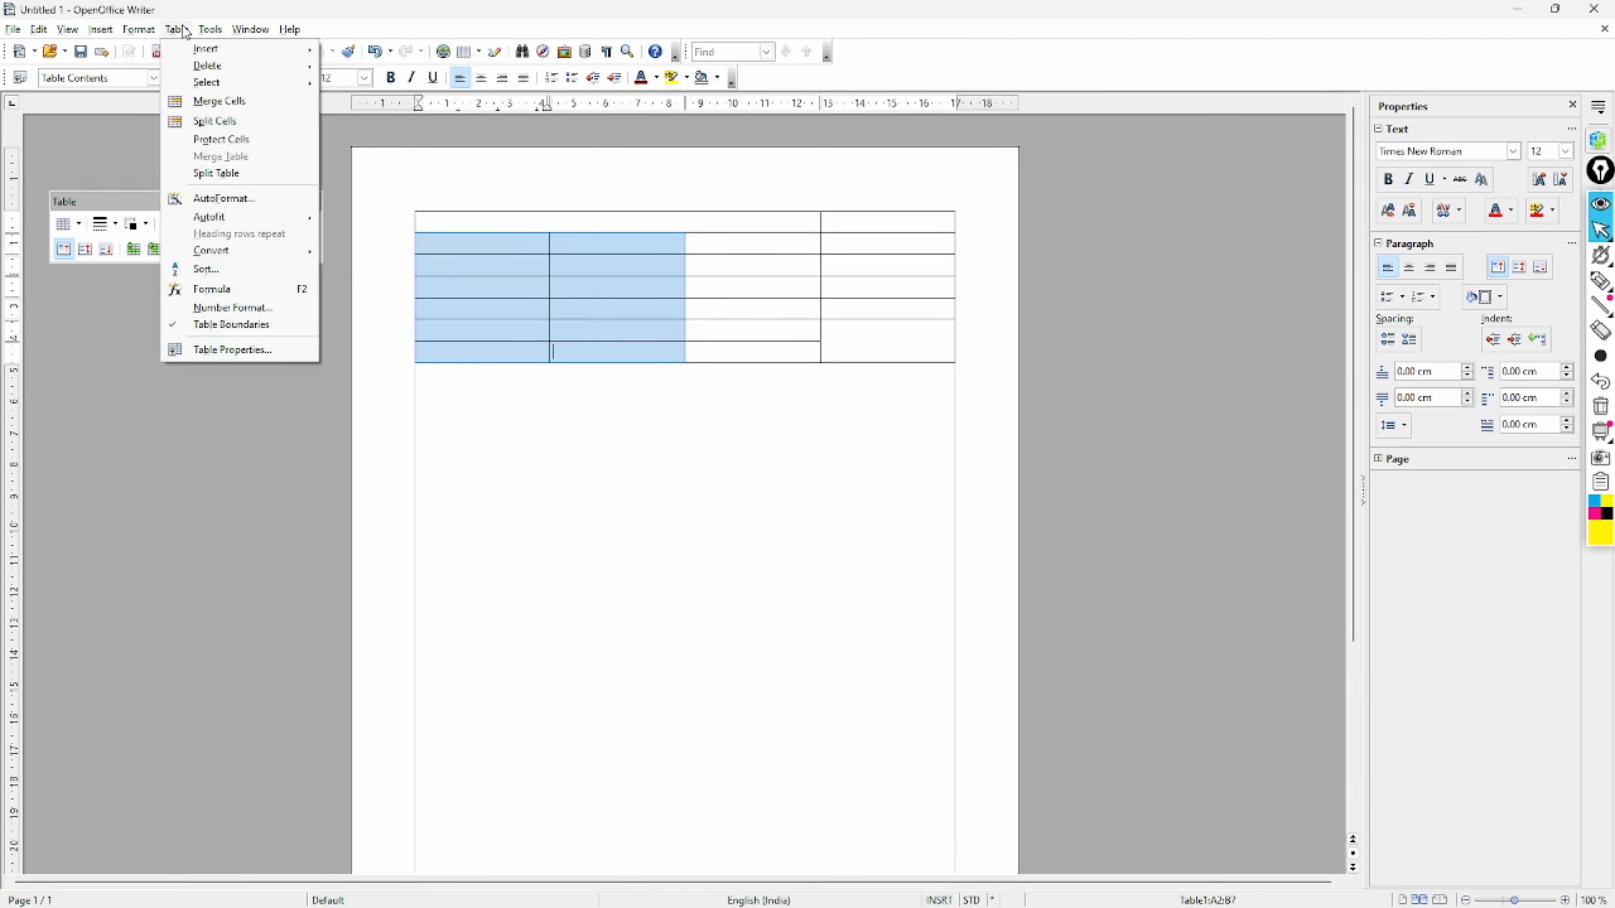
click(210, 101)
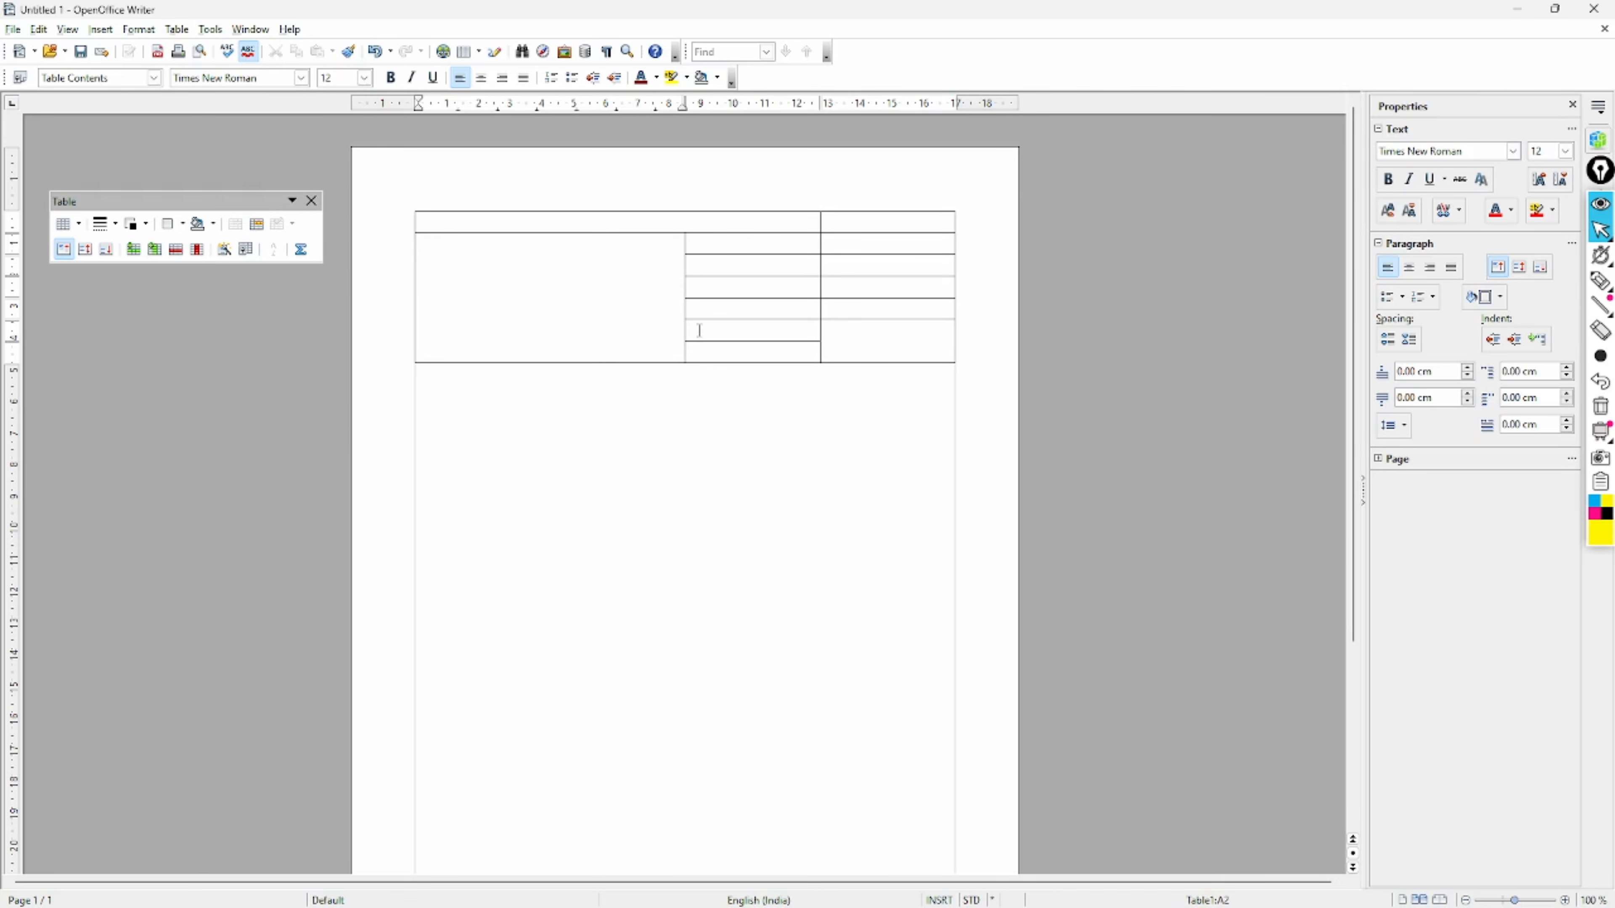
drag(728, 253, 739, 286)
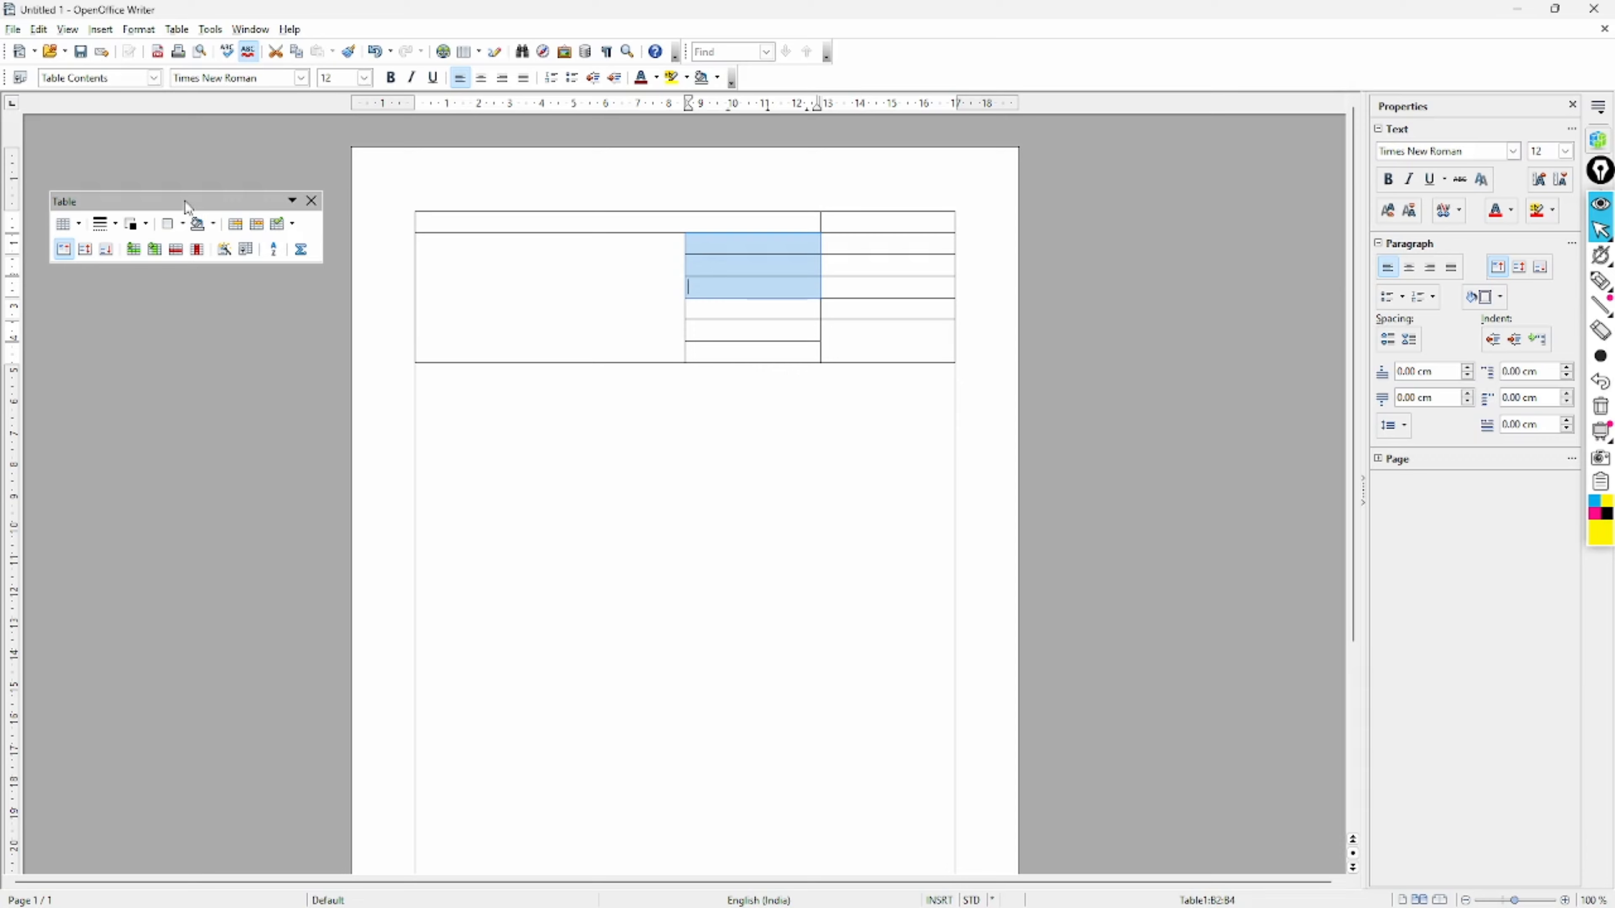
- Merge the middle column's three upper cells, its two bottom cells, and the right column below row 1
mouse_move(183, 196)
mouse_down()
mouse_move(211, 194)
mouse_move(165, 217)
mouse_move(198, 166)
mouse_move(179, 182)
mouse_up()
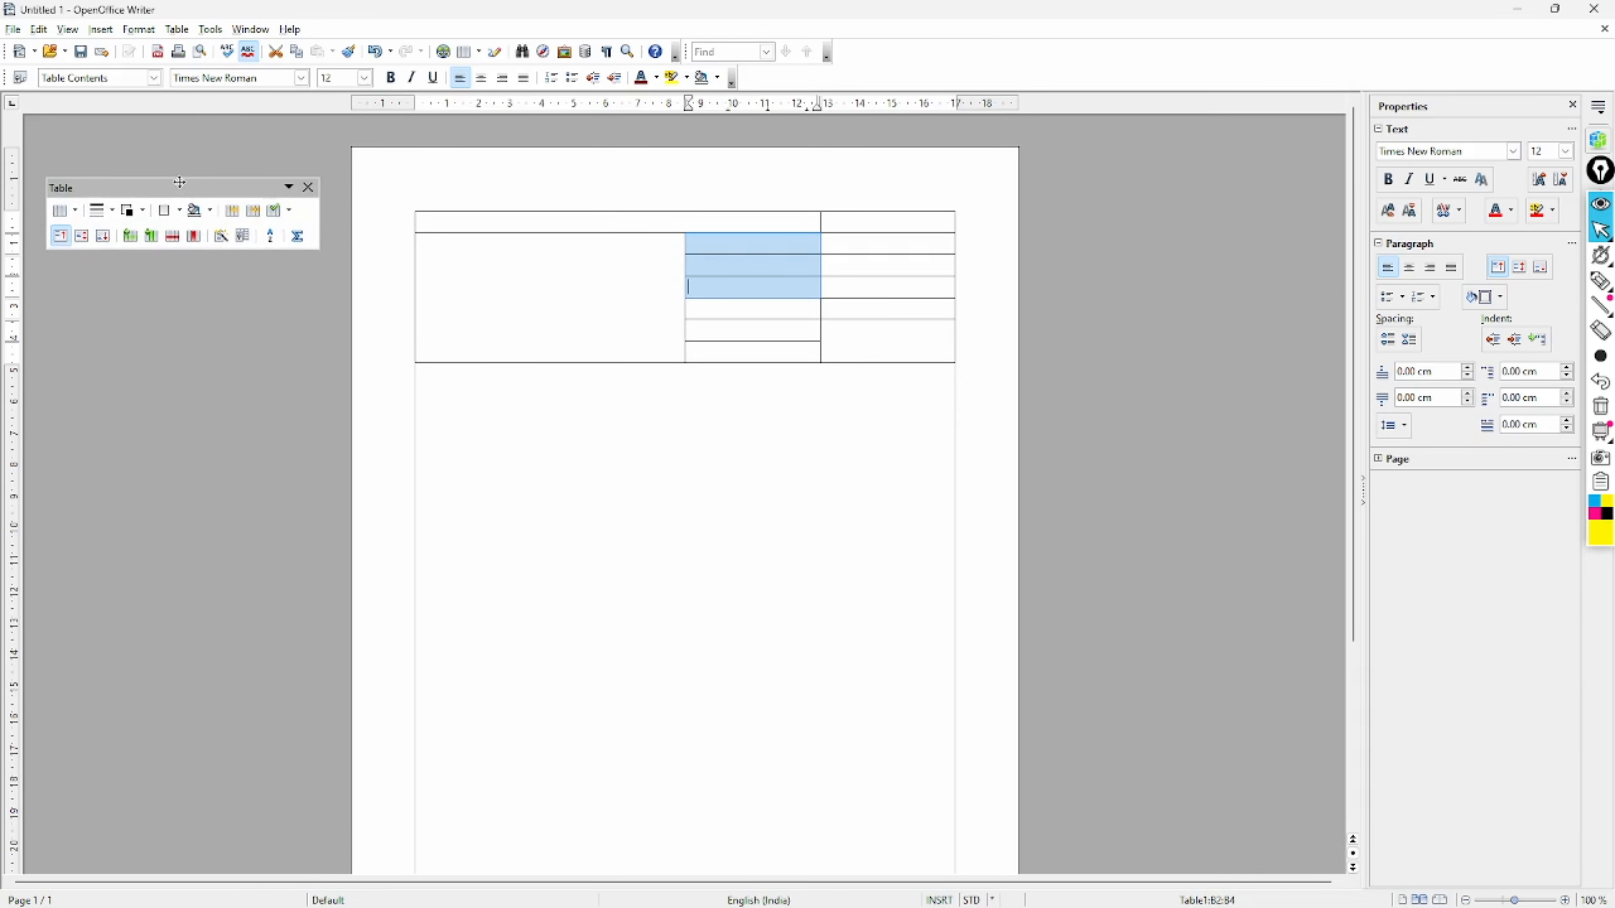
click(232, 212)
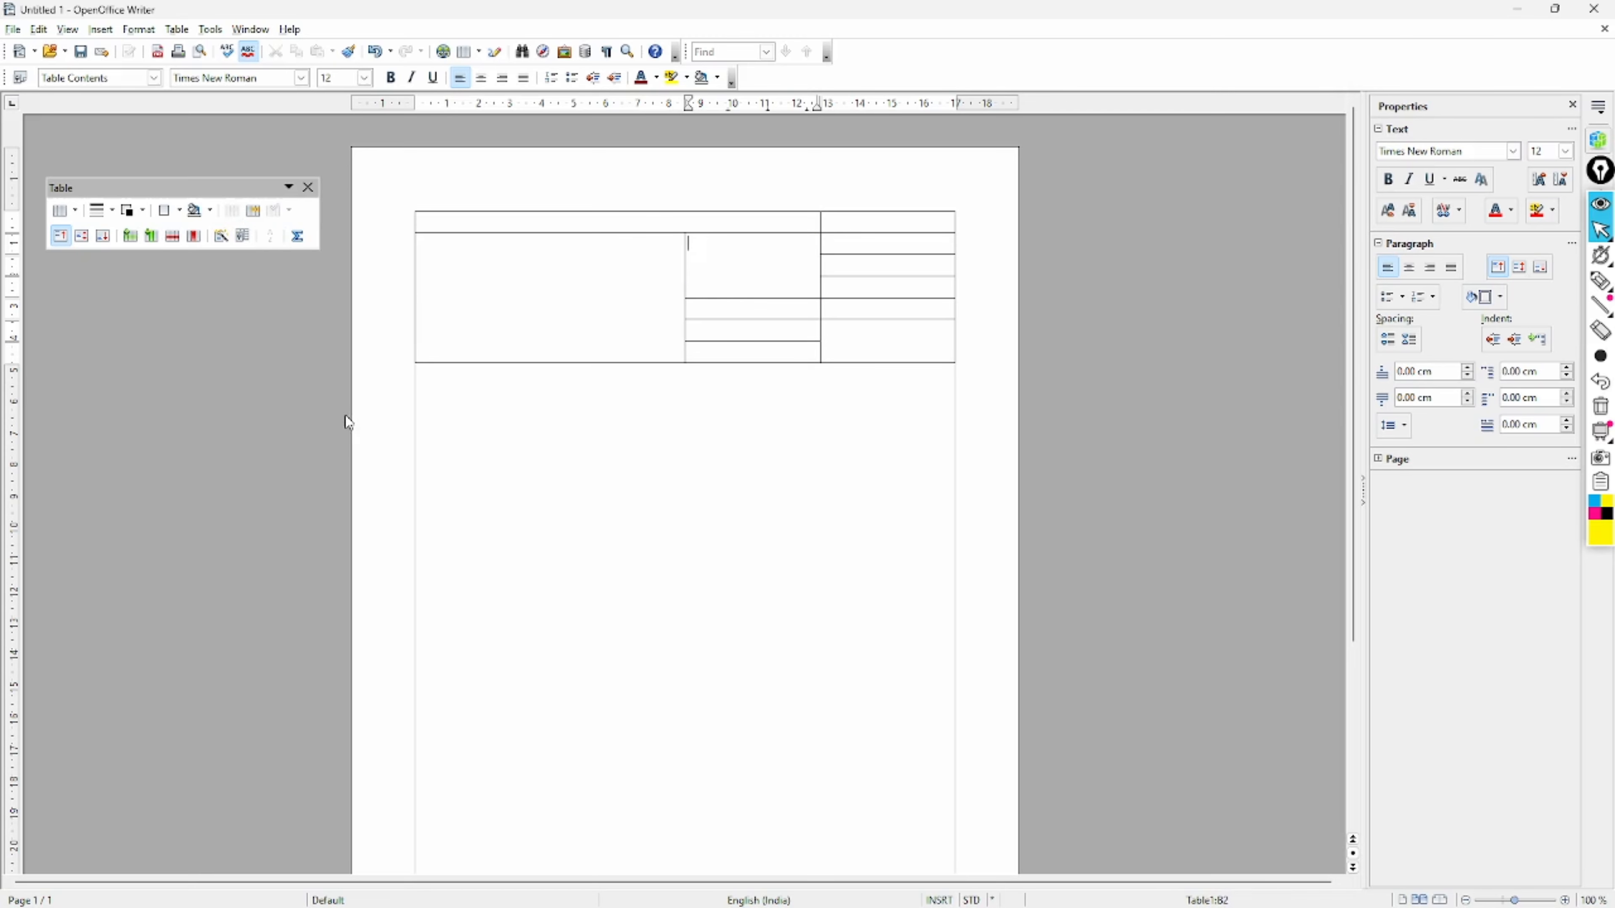
drag(697, 331, 717, 350)
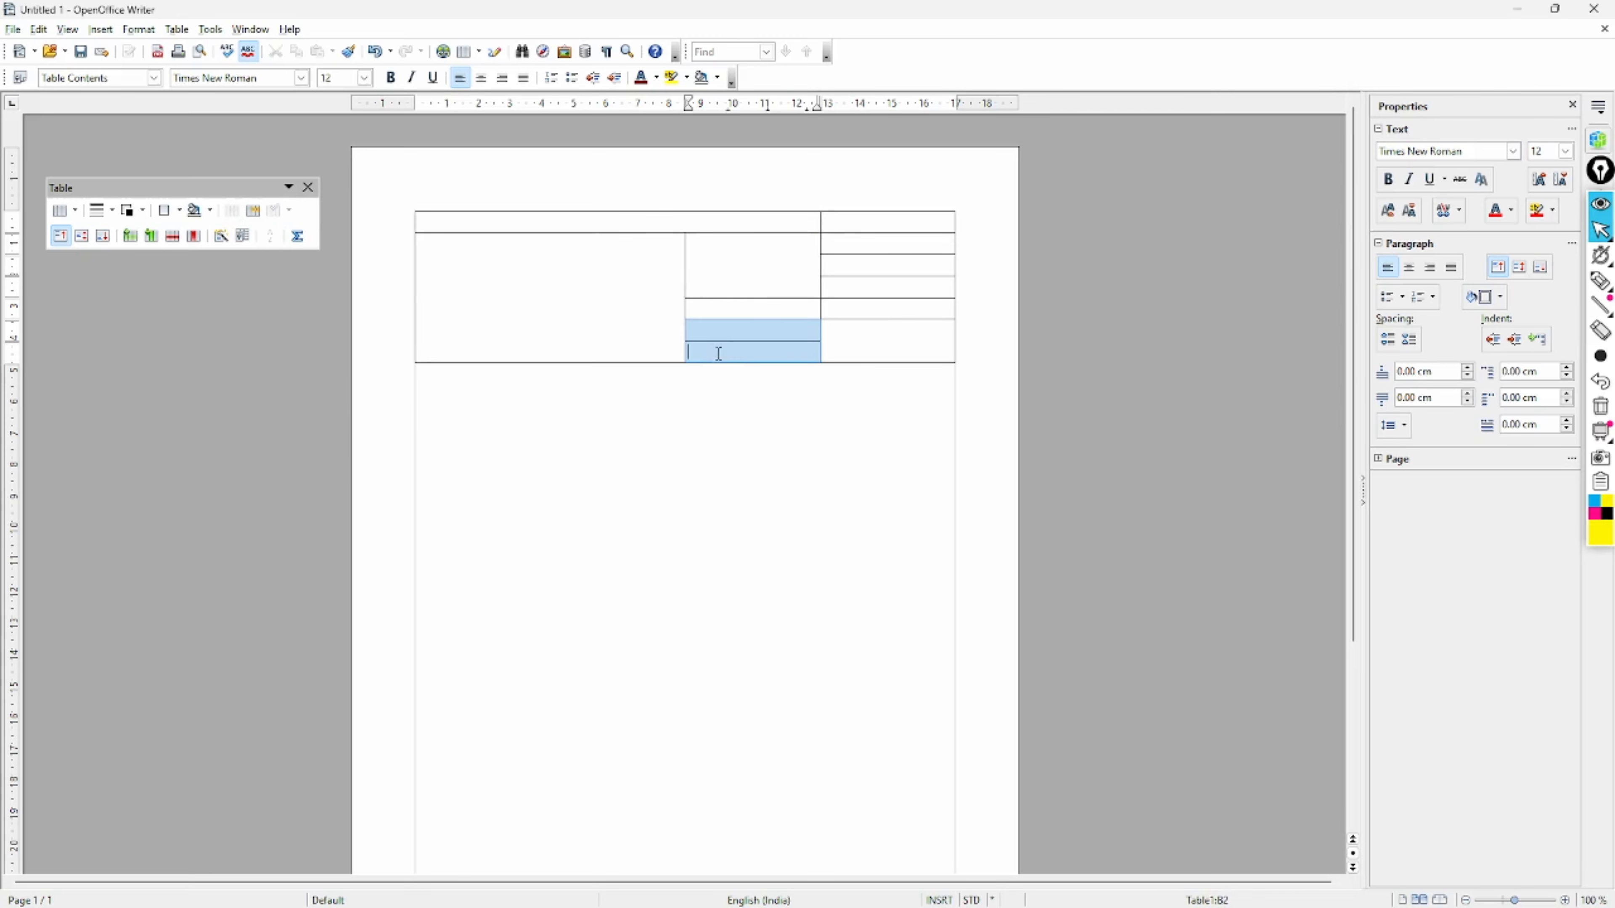
click(242, 213)
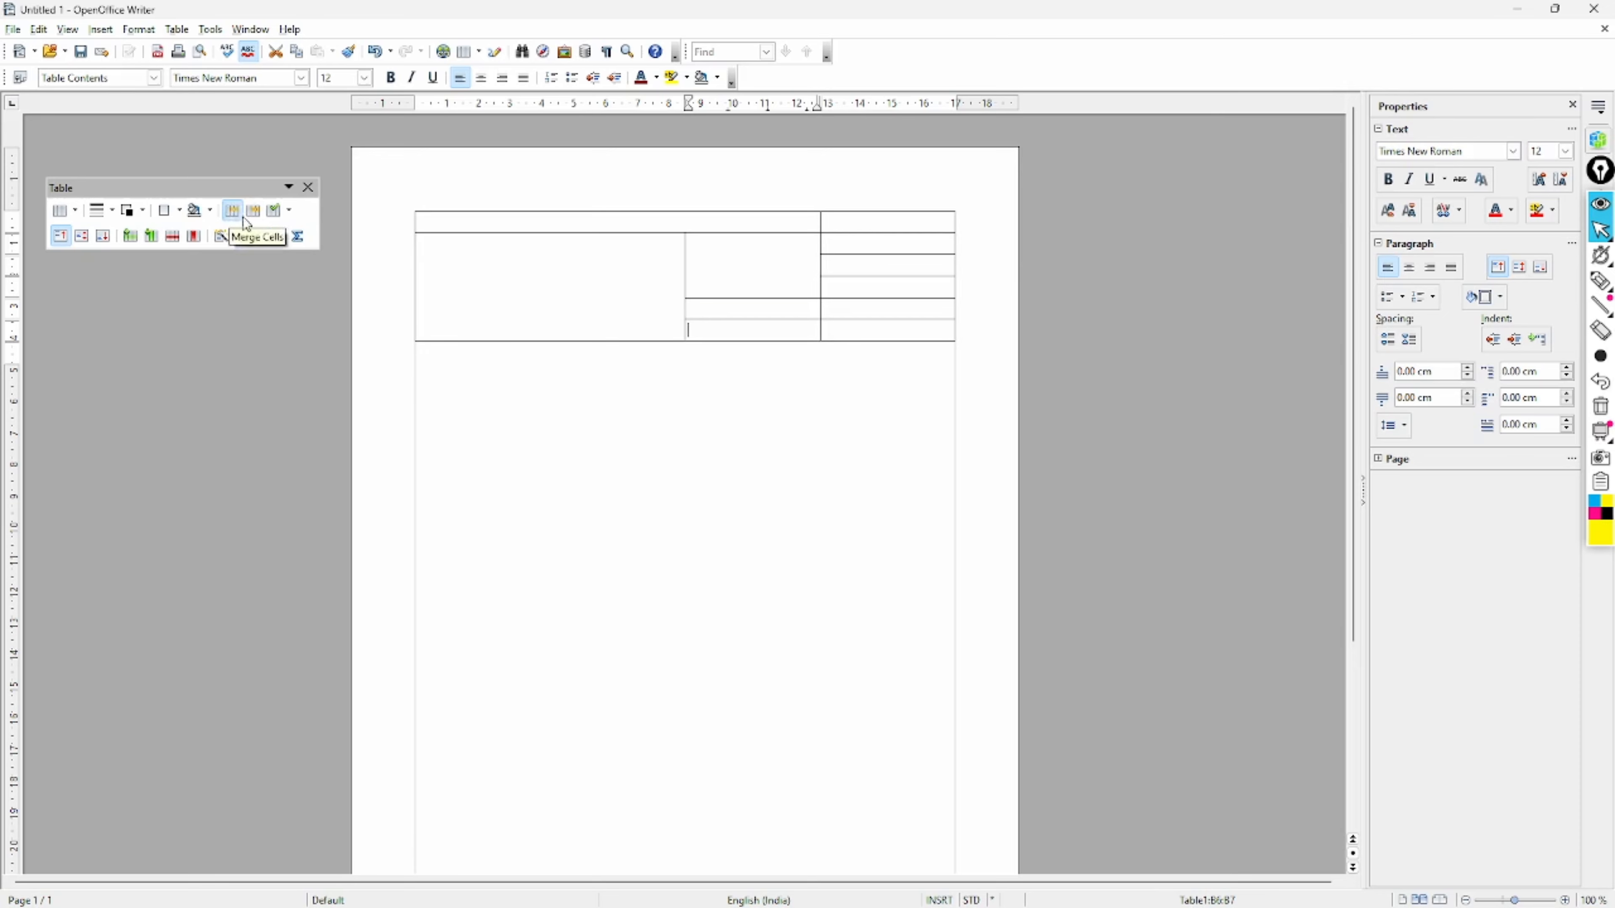
drag(890, 242, 890, 329)
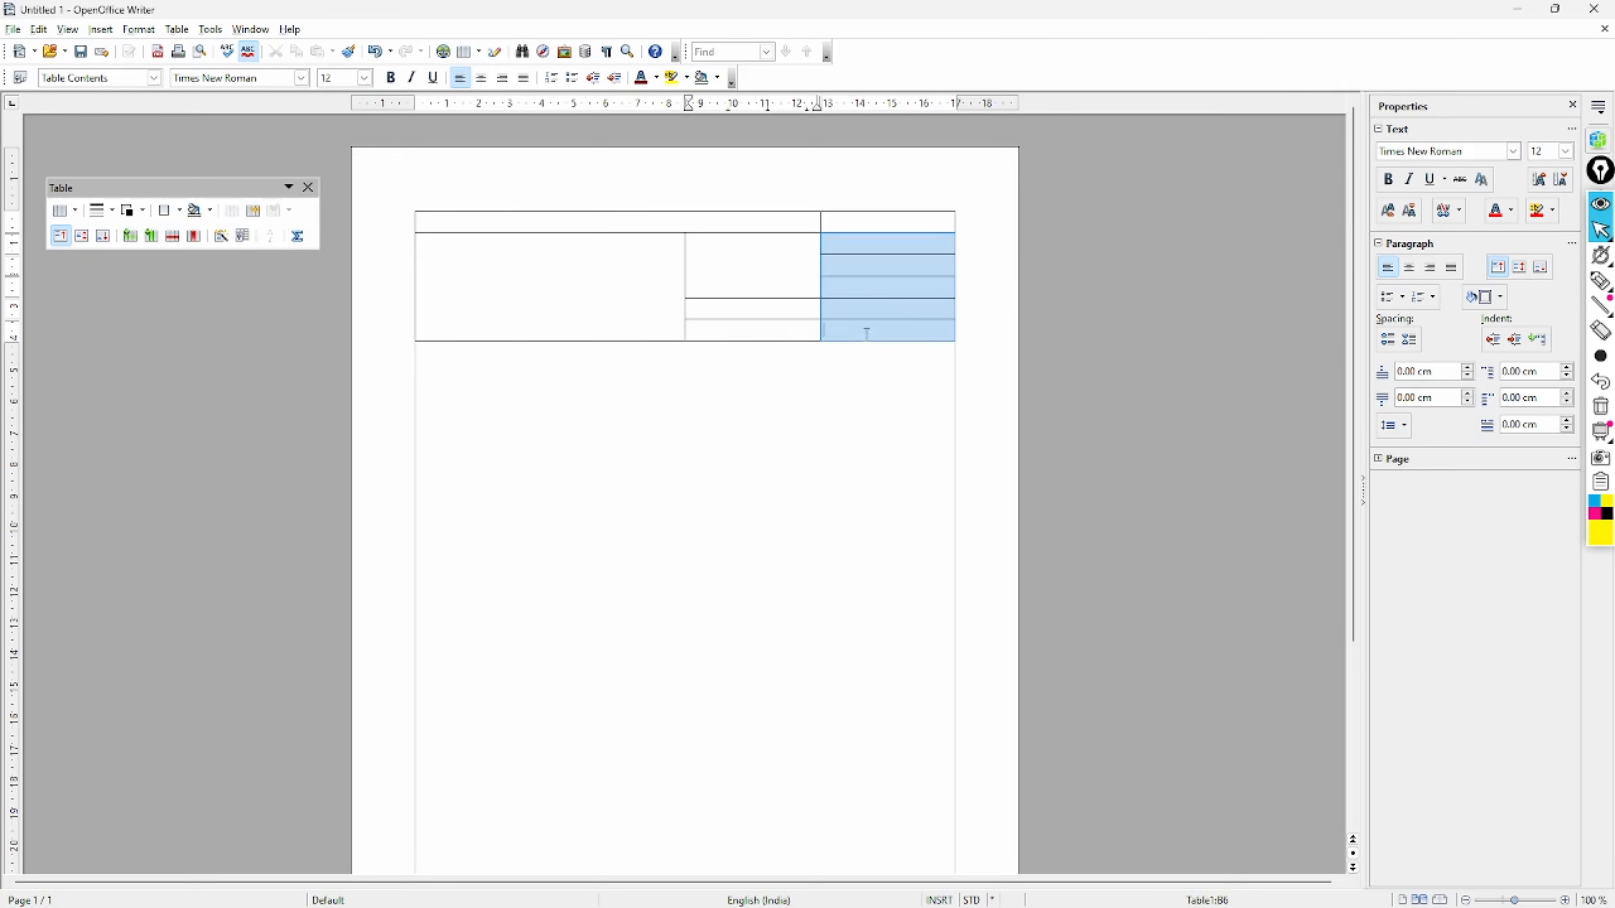
click(231, 211)
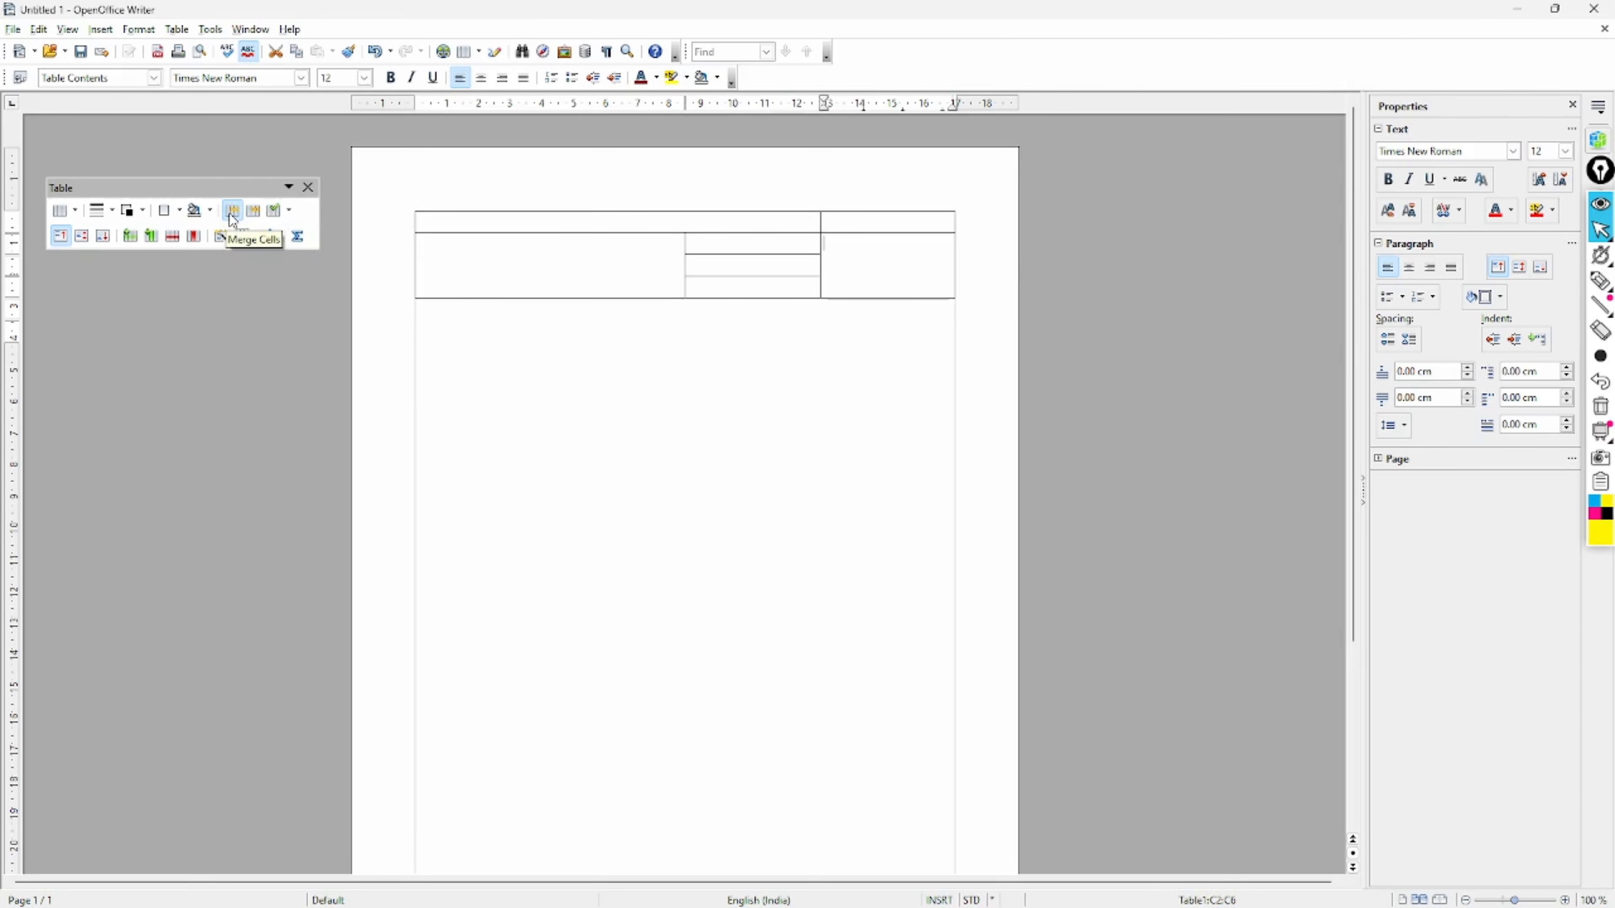
click(425, 349)
- Select every cell of the table and merge them all with the floating toolbar's Merge Cells
drag(440, 217, 846, 288)
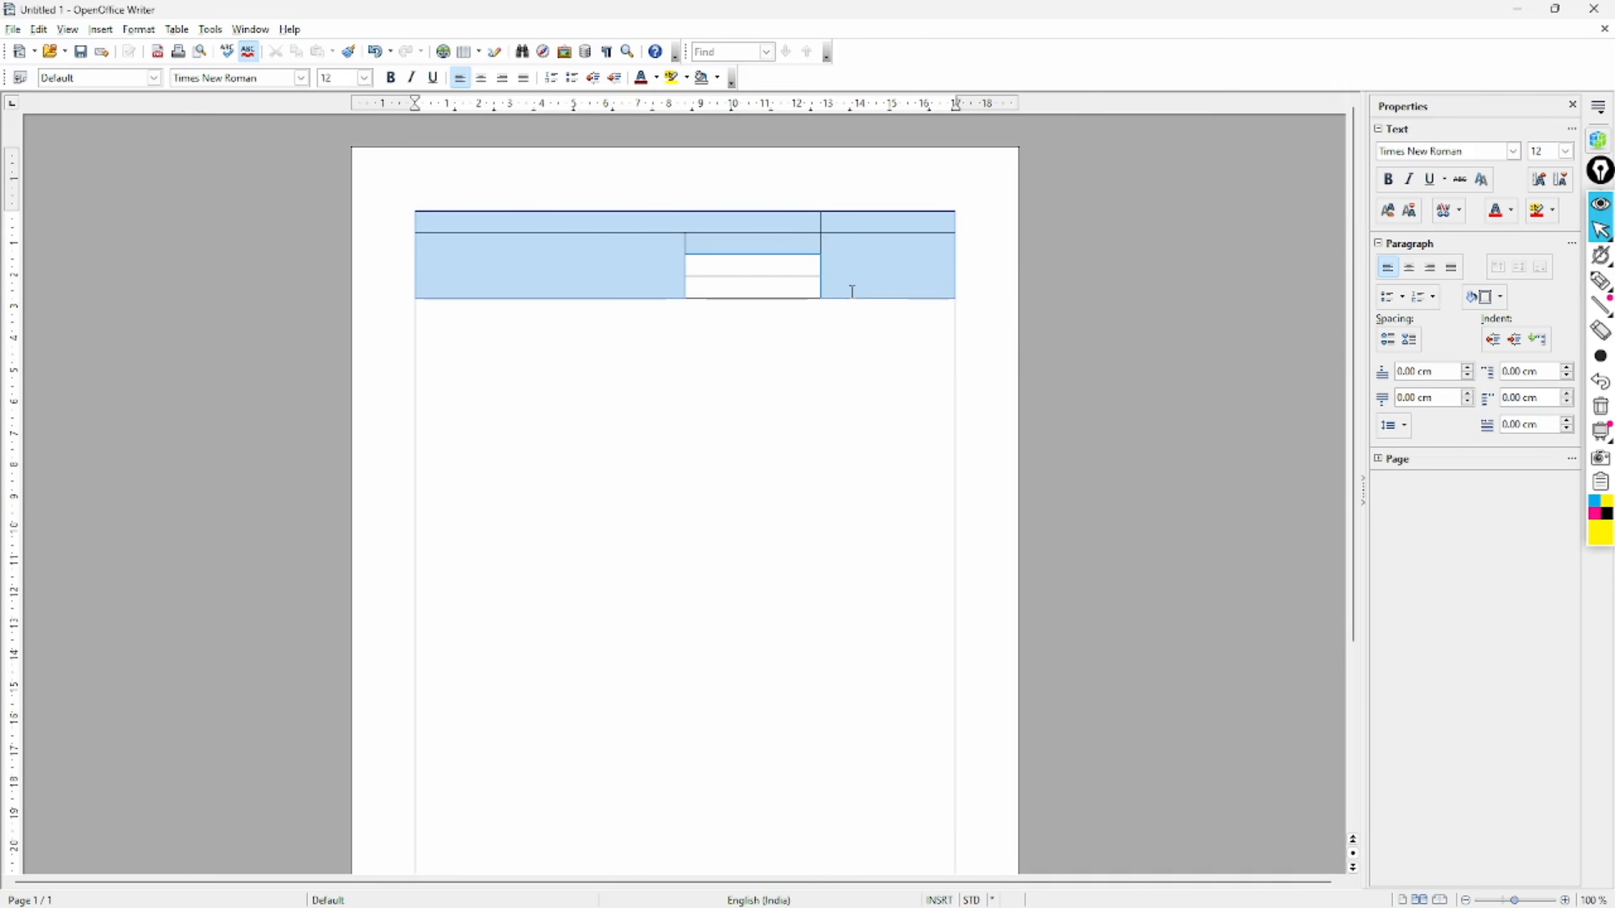
click(233, 210)
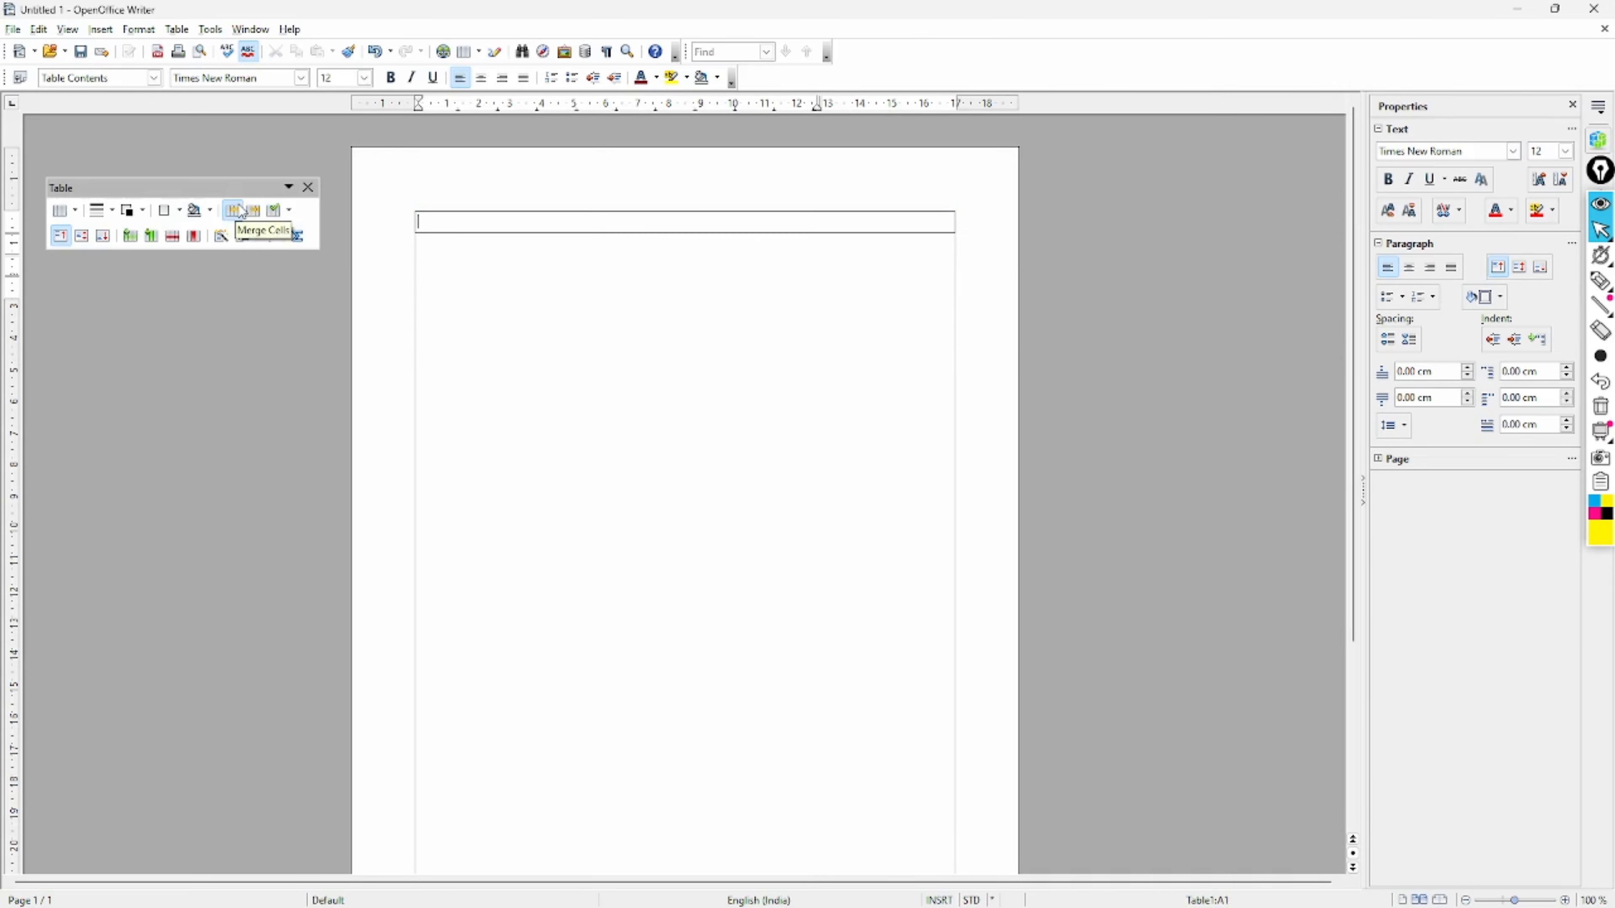
click(548, 369)
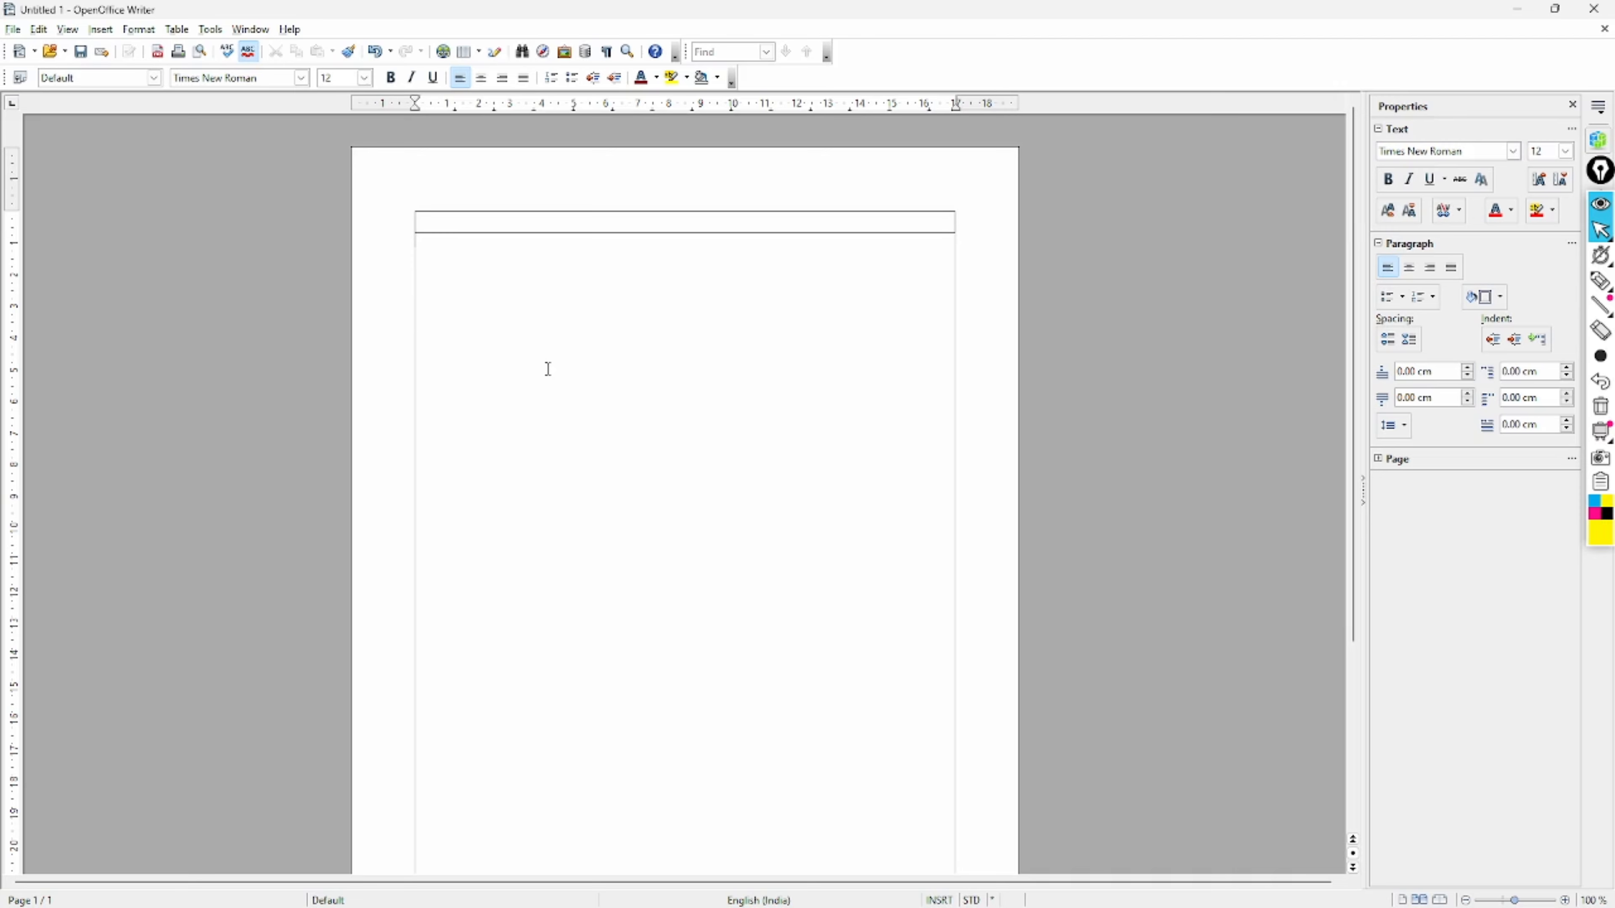
click(582, 225)
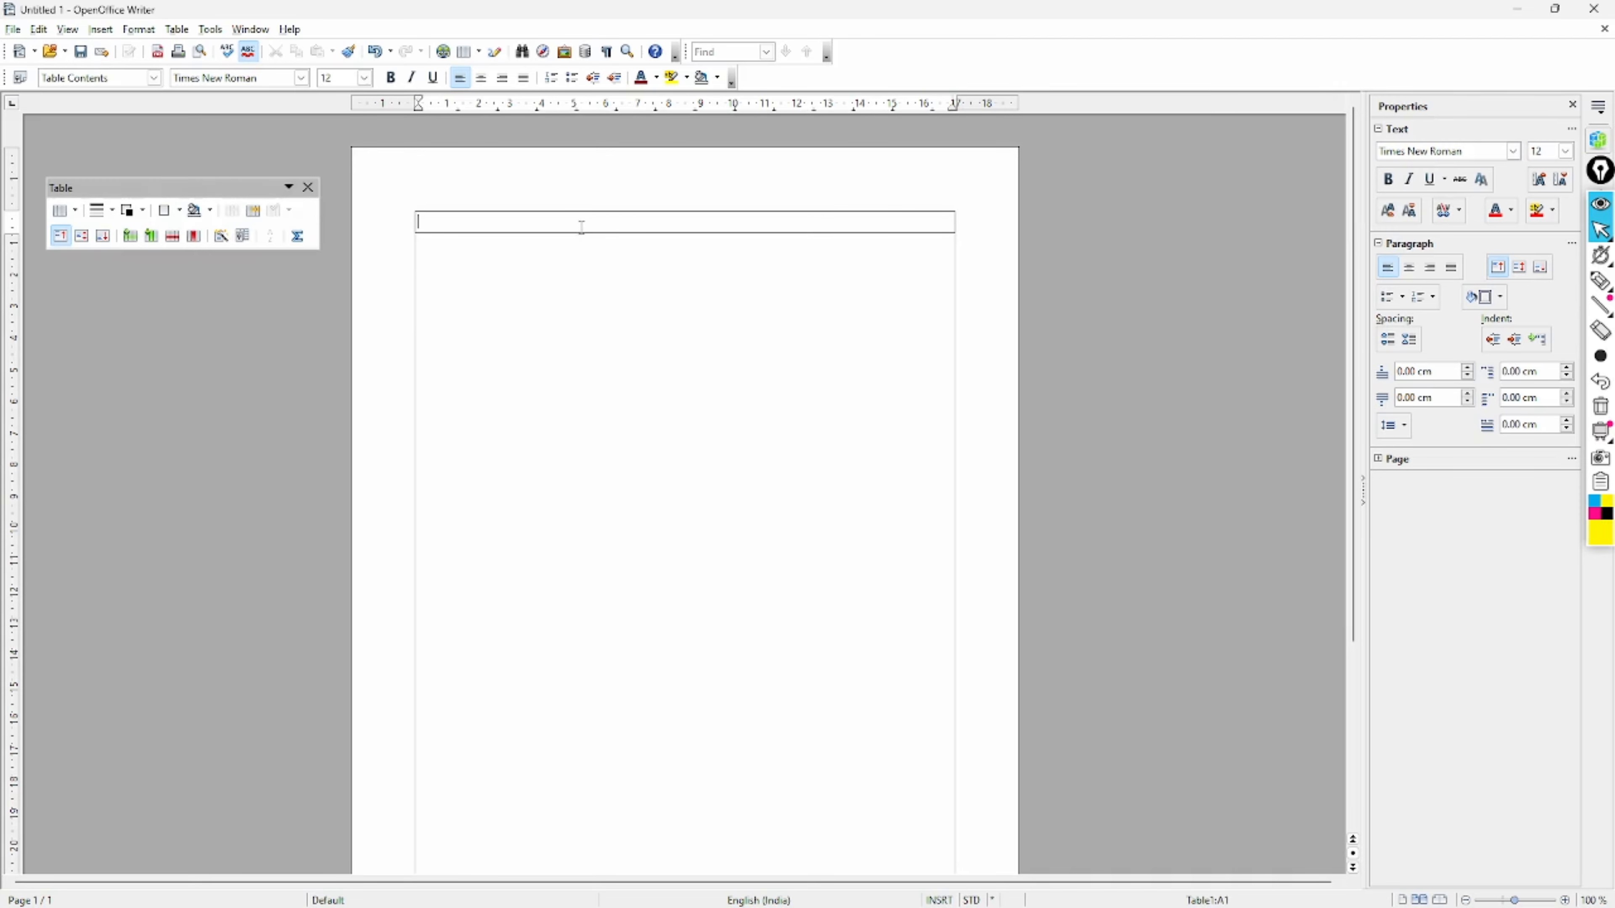
click(636, 401)
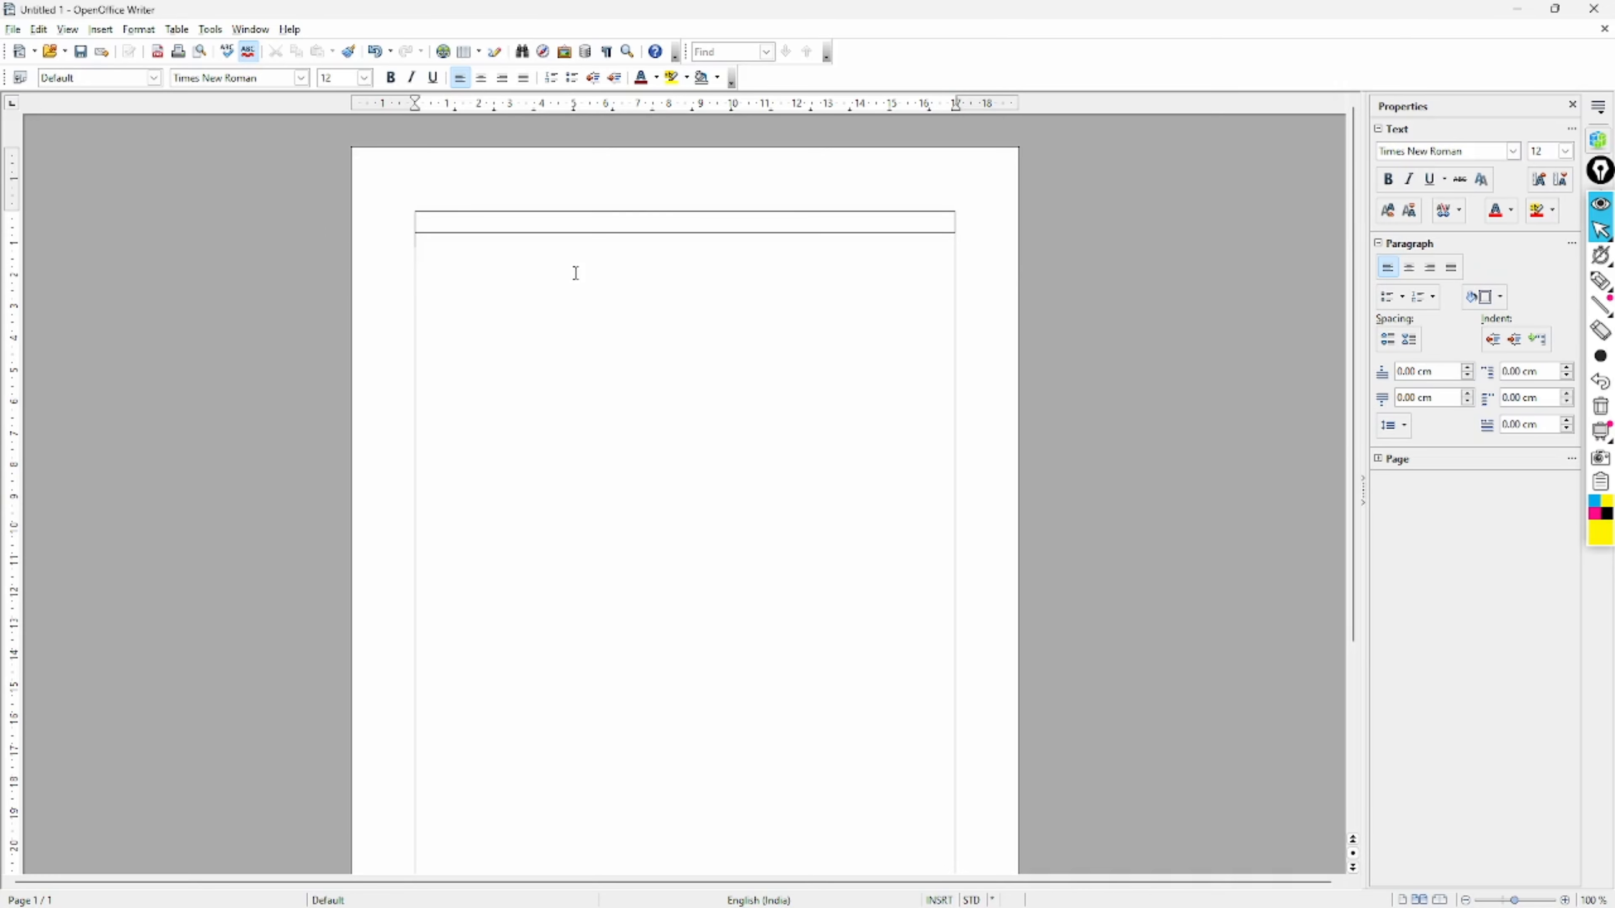
click(595, 224)
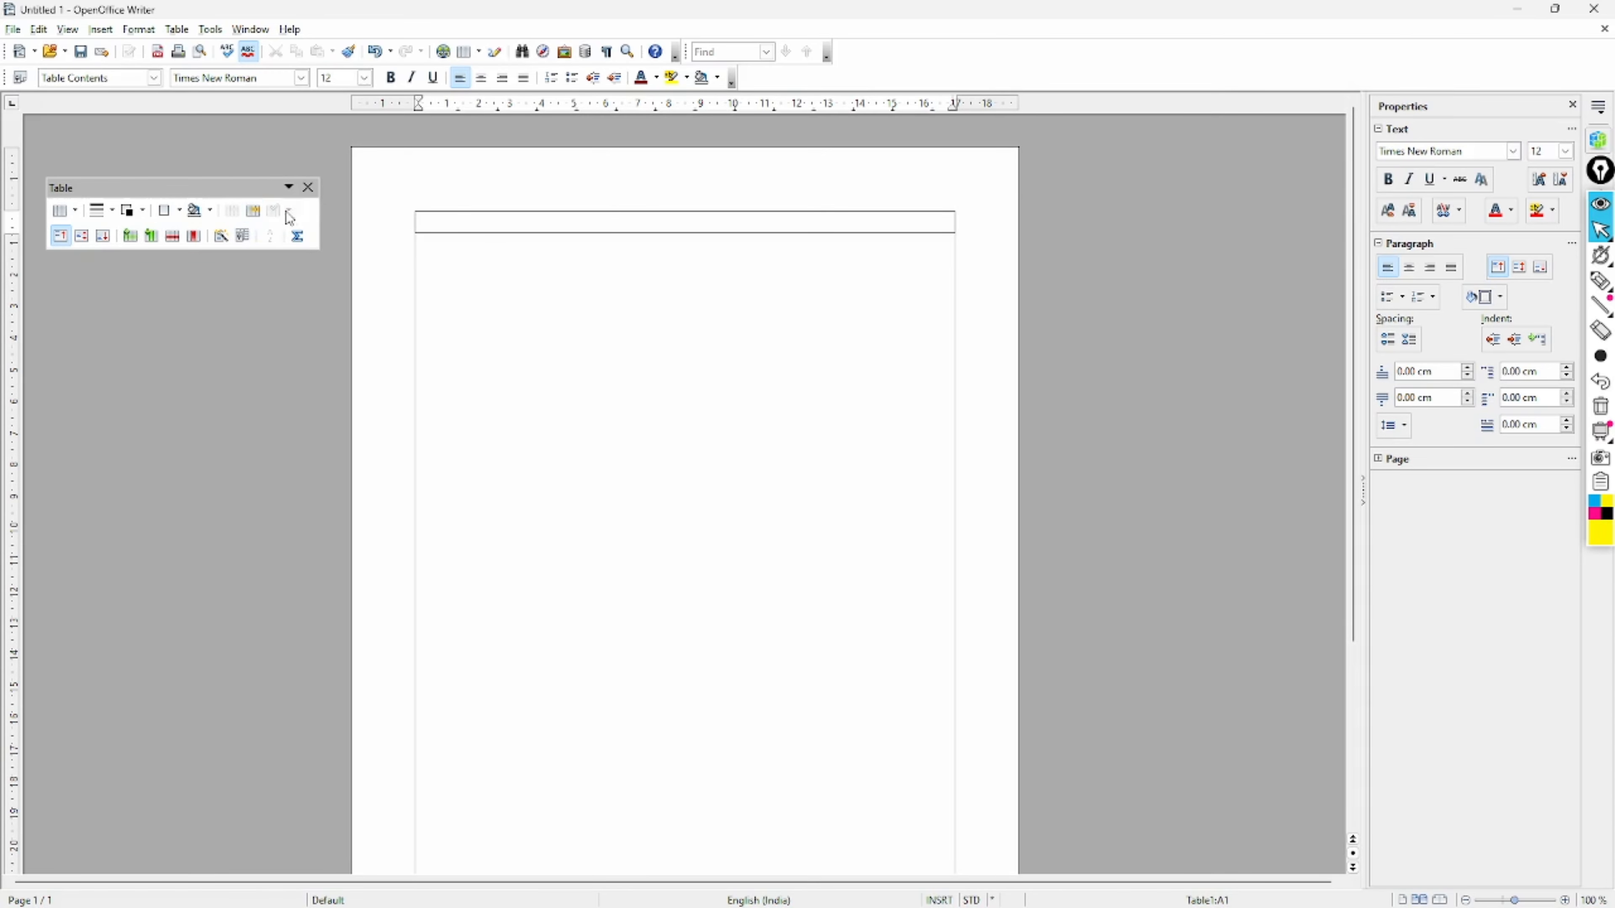
- In Split Cells, set the split count to 4 and choose Vertically
click(254, 211)
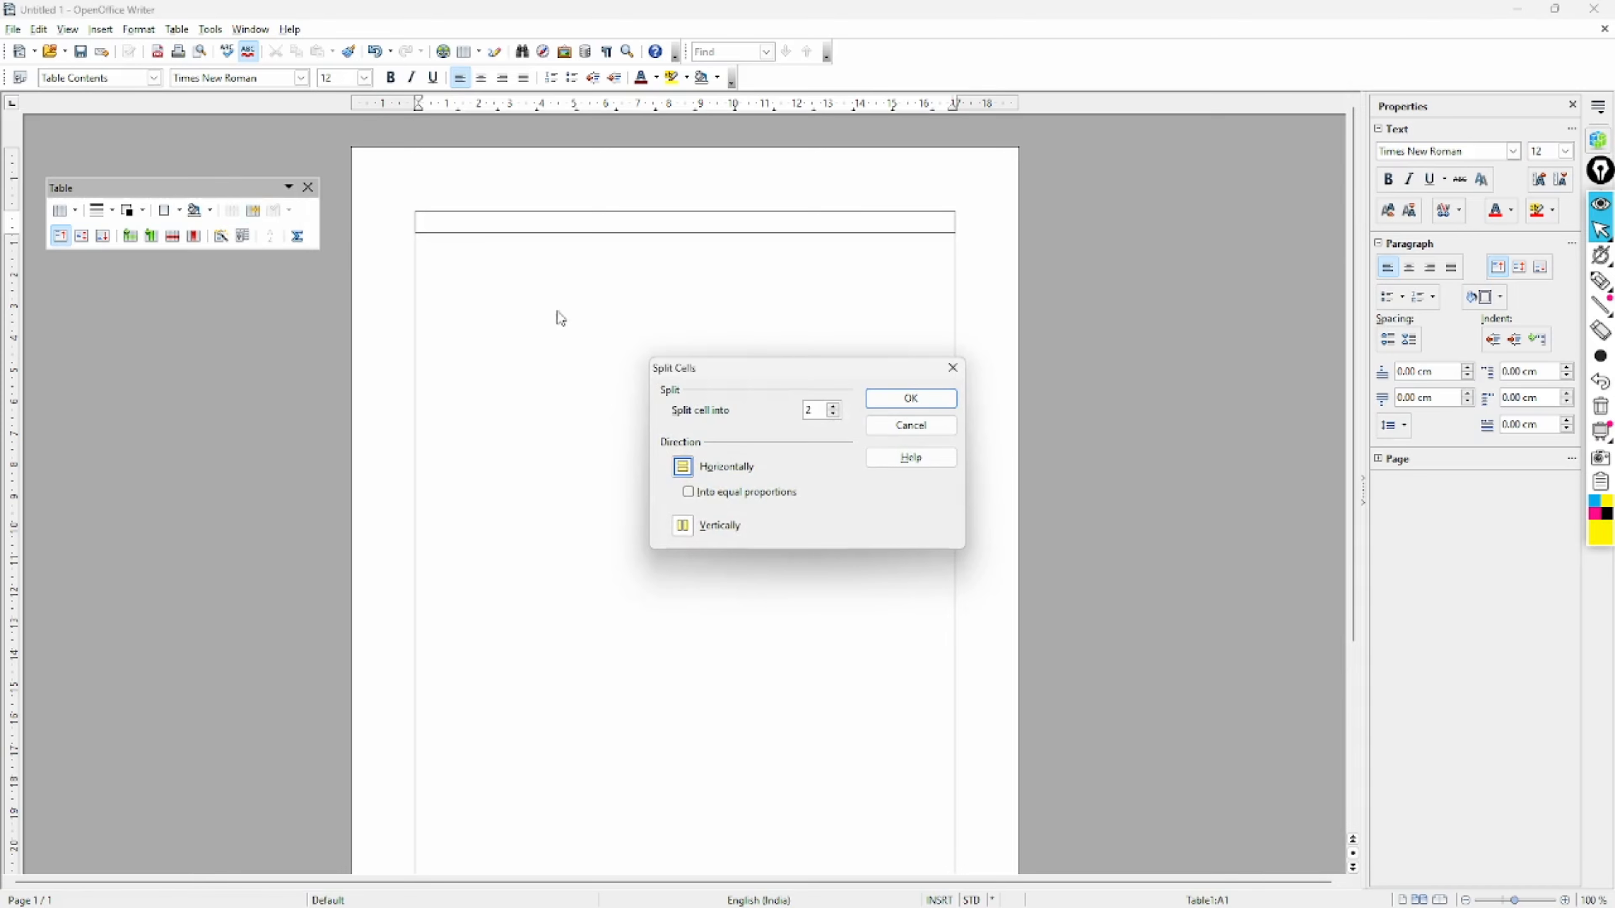
drag(724, 369, 613, 299)
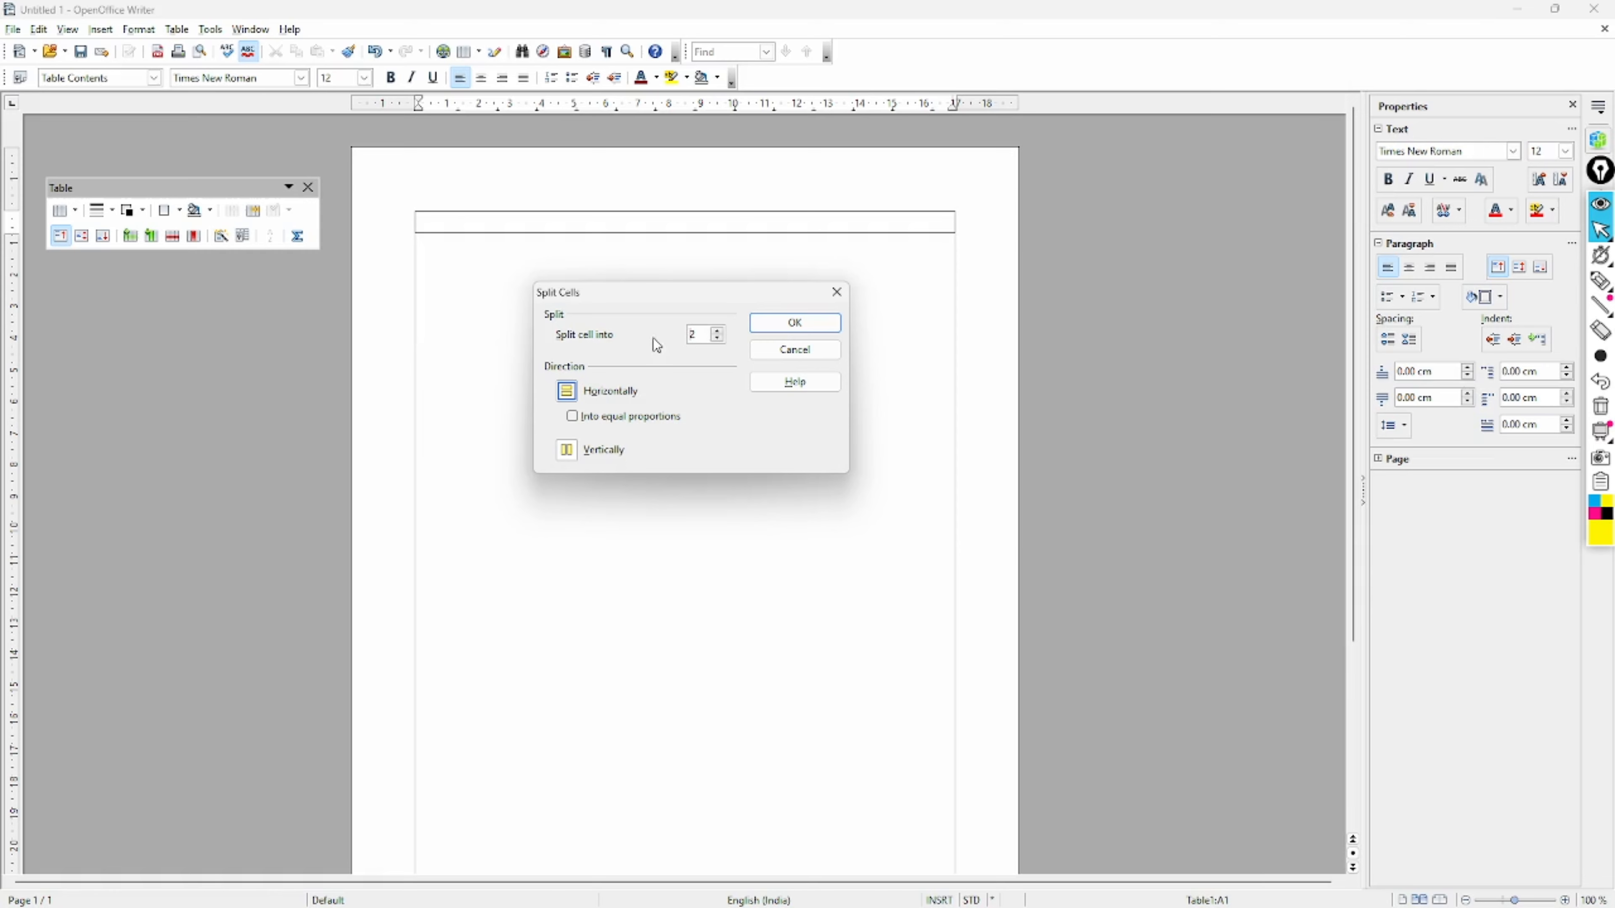
click(717, 333)
click(574, 449)
click(718, 339)
click(718, 331)
- Drag down over the table at four positions, then confirm splitting the cell into four columns
click(1598, 288)
drag(467, 210, 463, 289)
drag(611, 213, 614, 272)
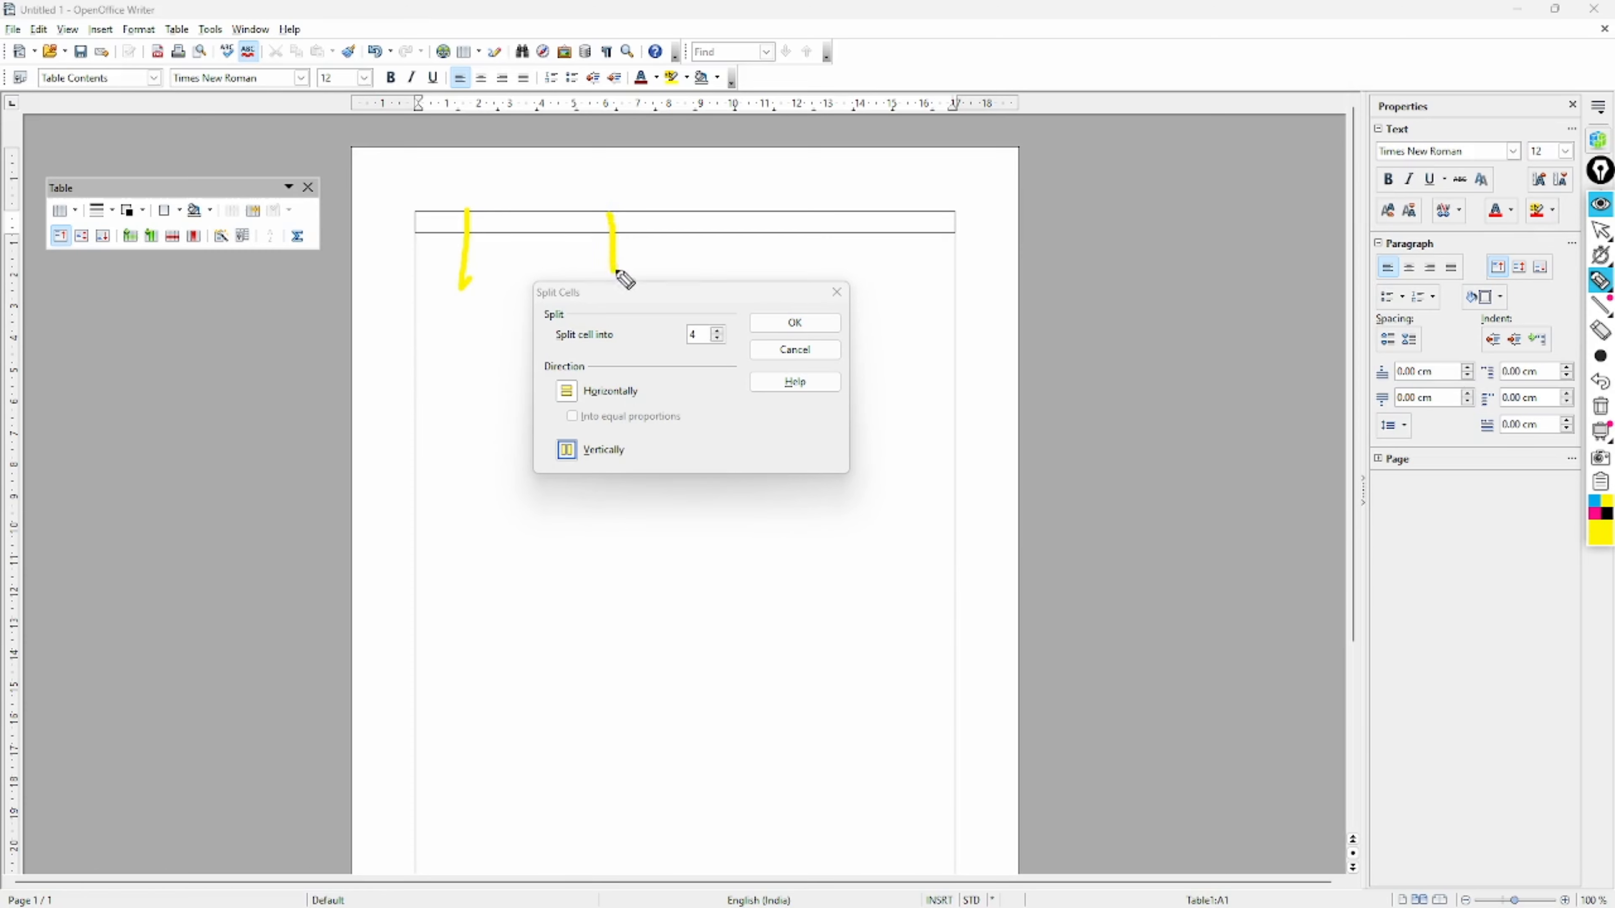
drag(773, 218, 779, 278)
drag(906, 217, 908, 276)
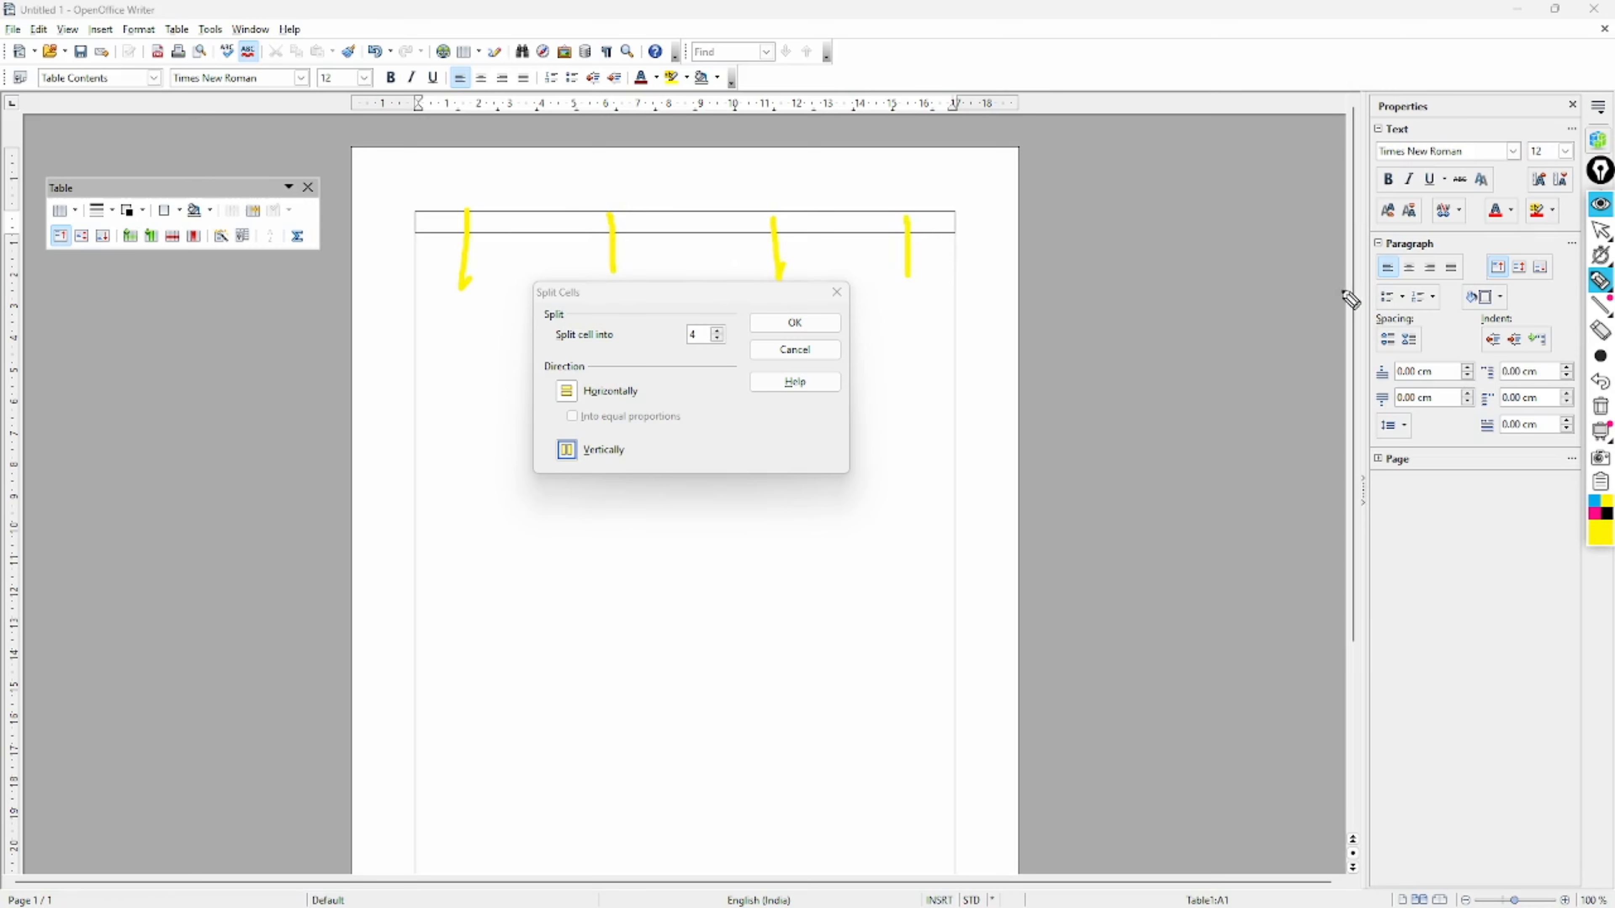
click(1602, 211)
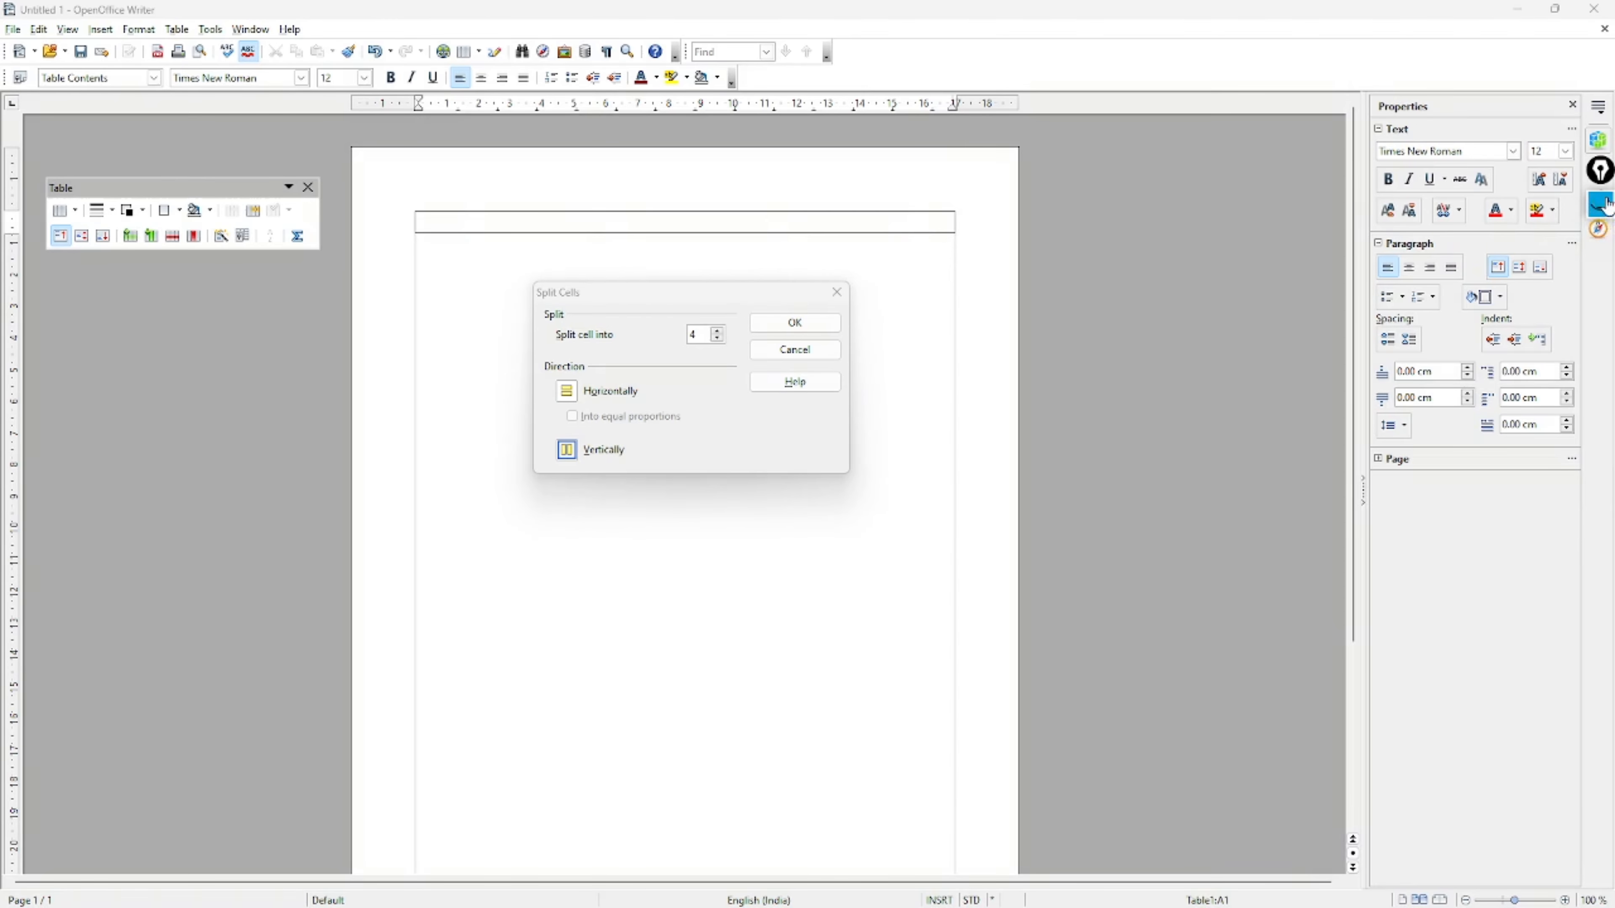
click(1603, 213)
click(1601, 229)
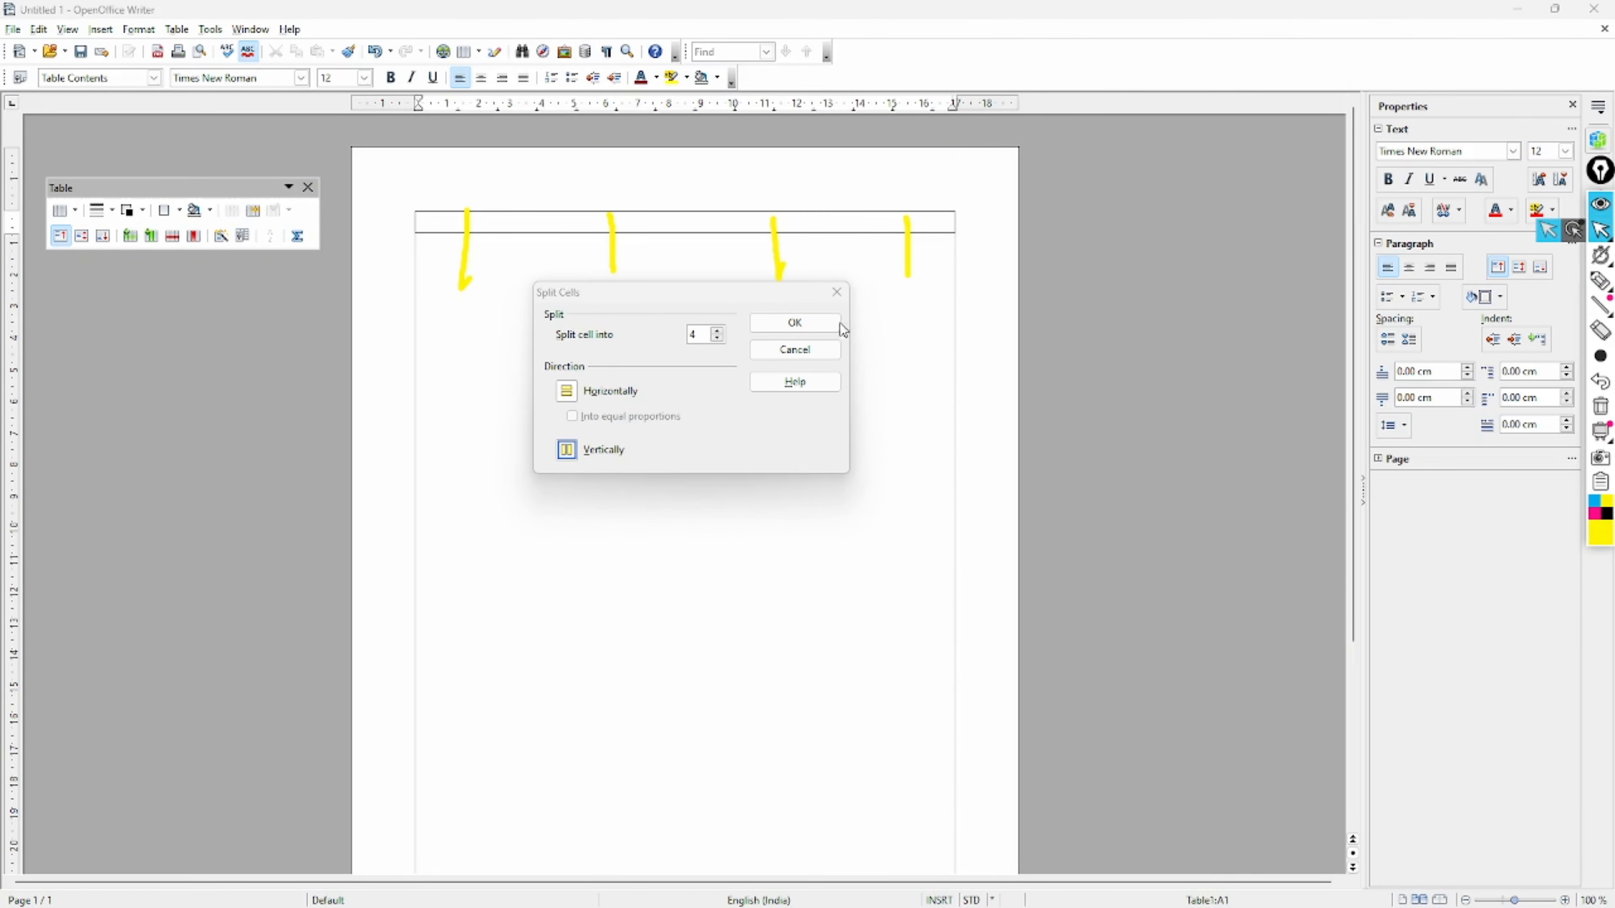
click(795, 323)
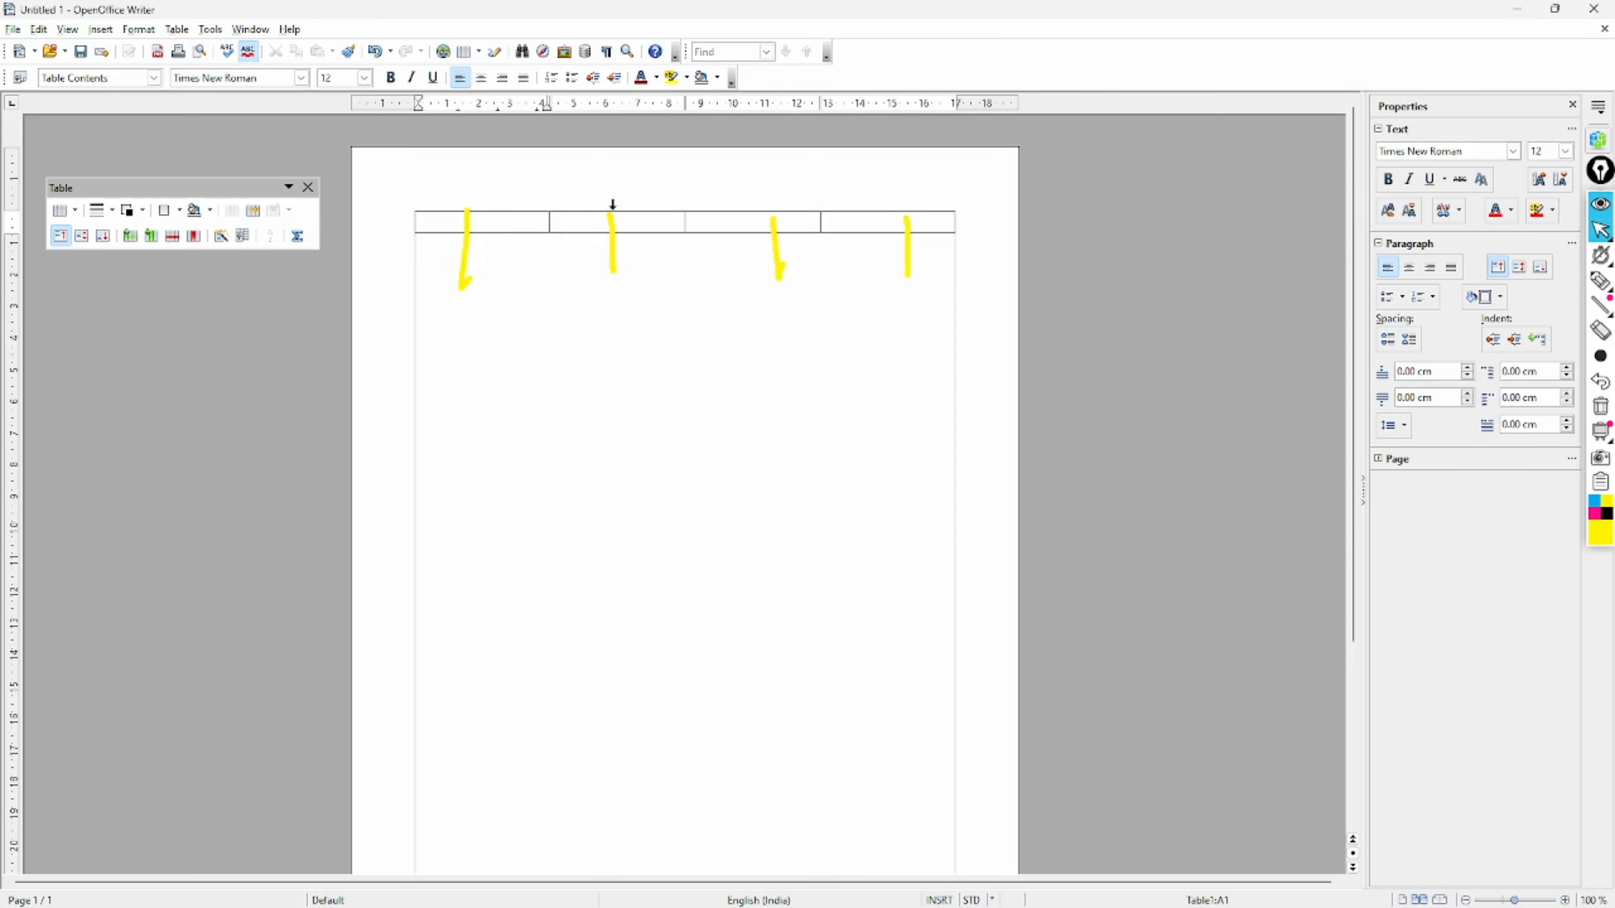
click(593, 223)
- Split the first top cell horizontally into 3 rows with Table > Split Cells
click(736, 223)
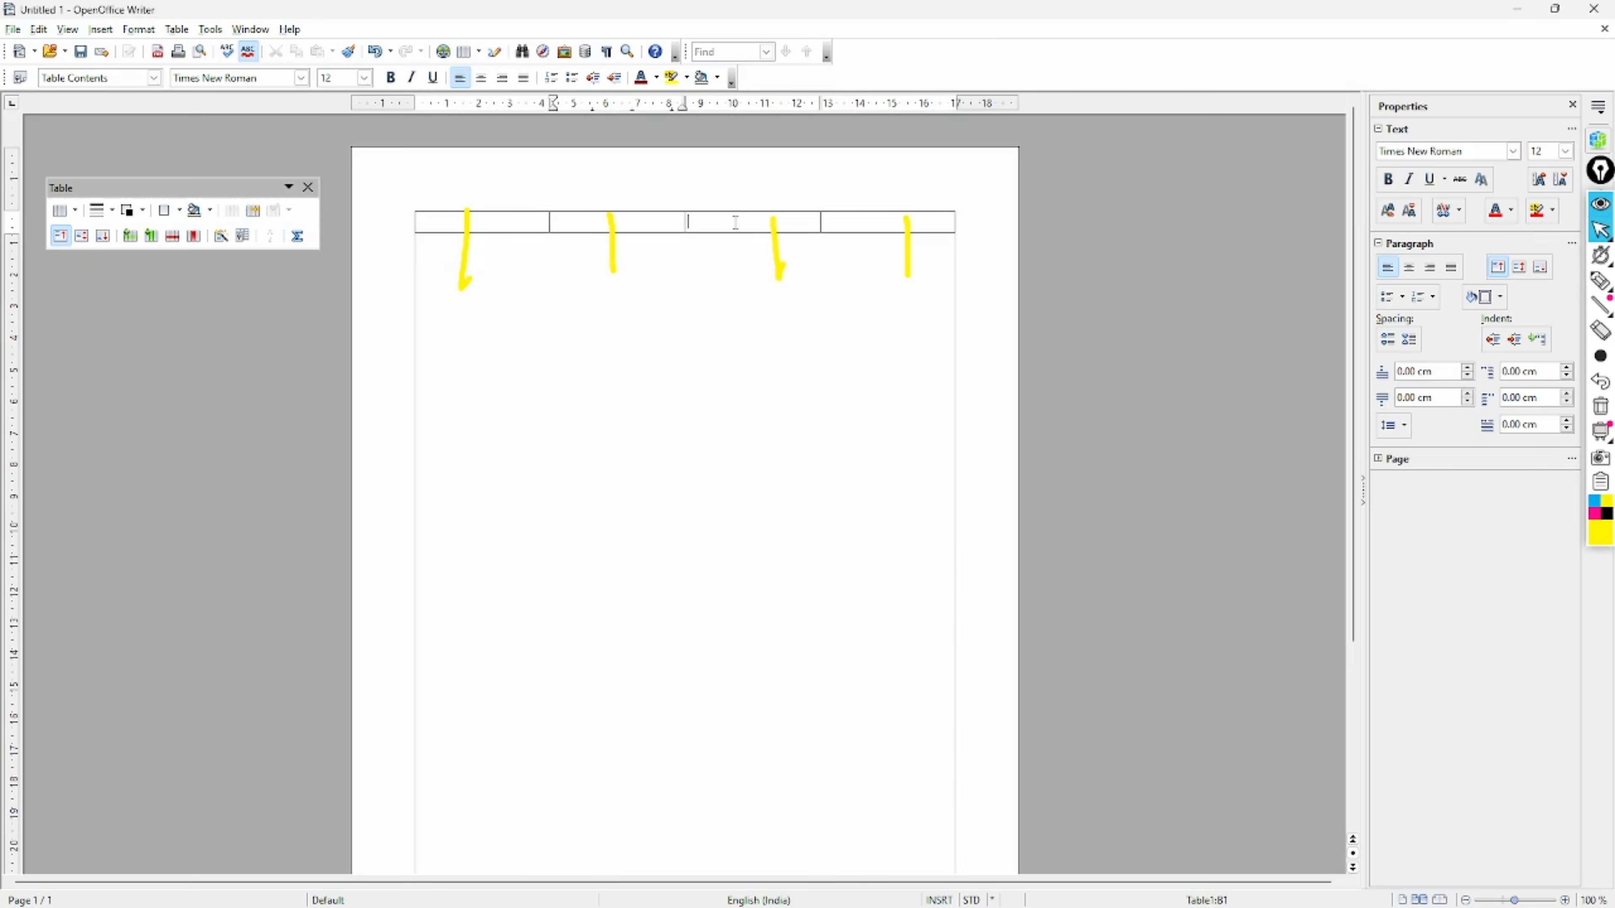
click(873, 220)
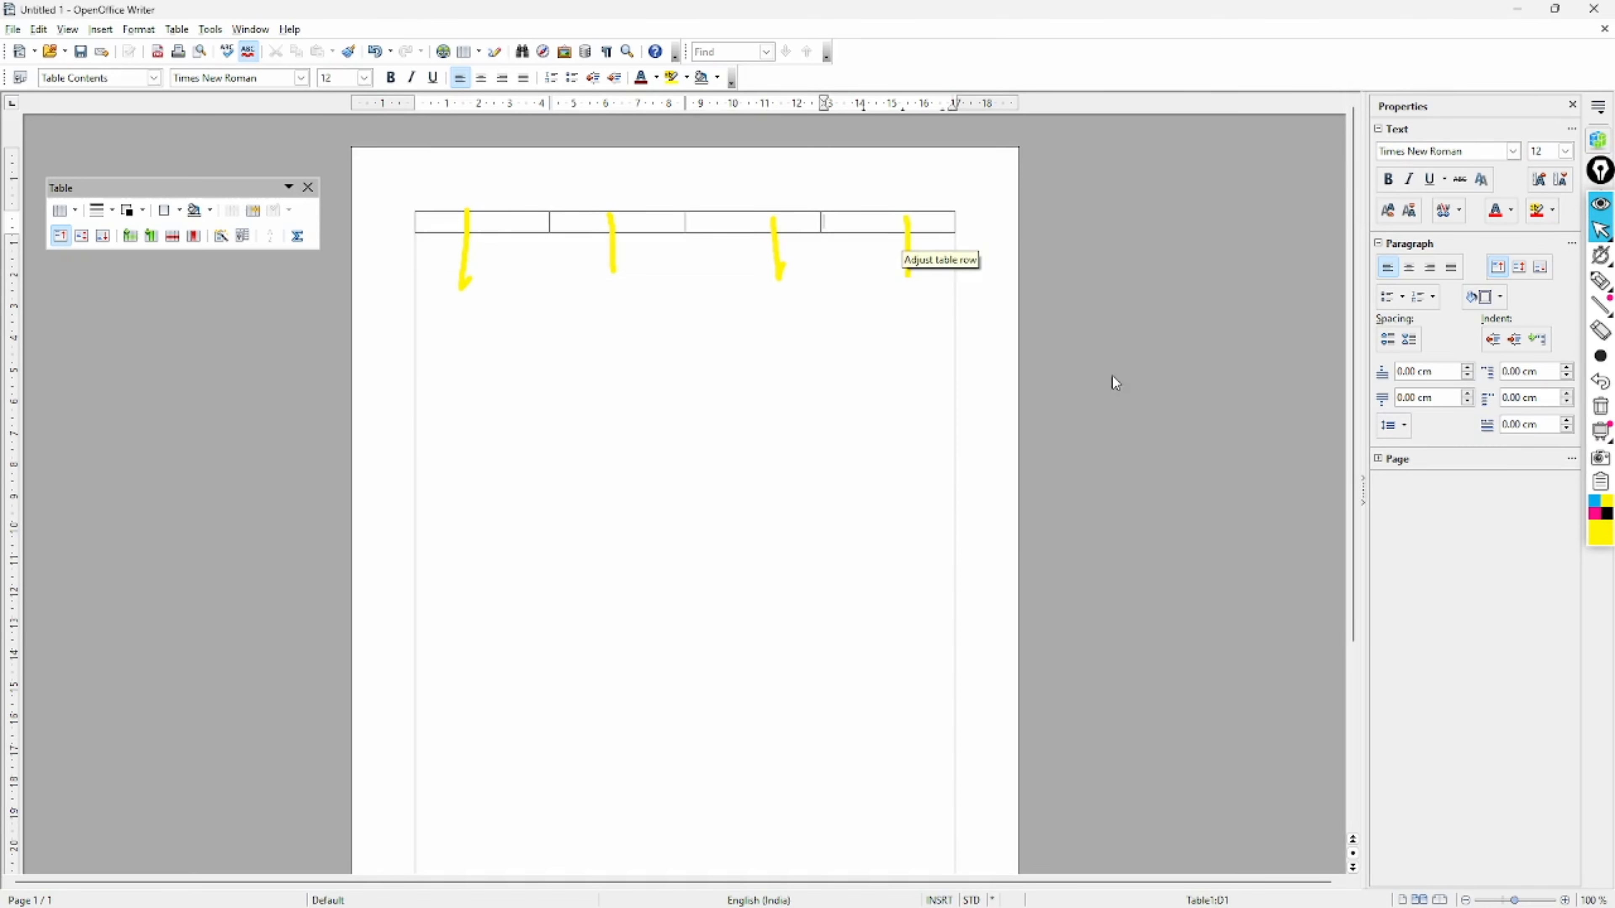
click(1600, 407)
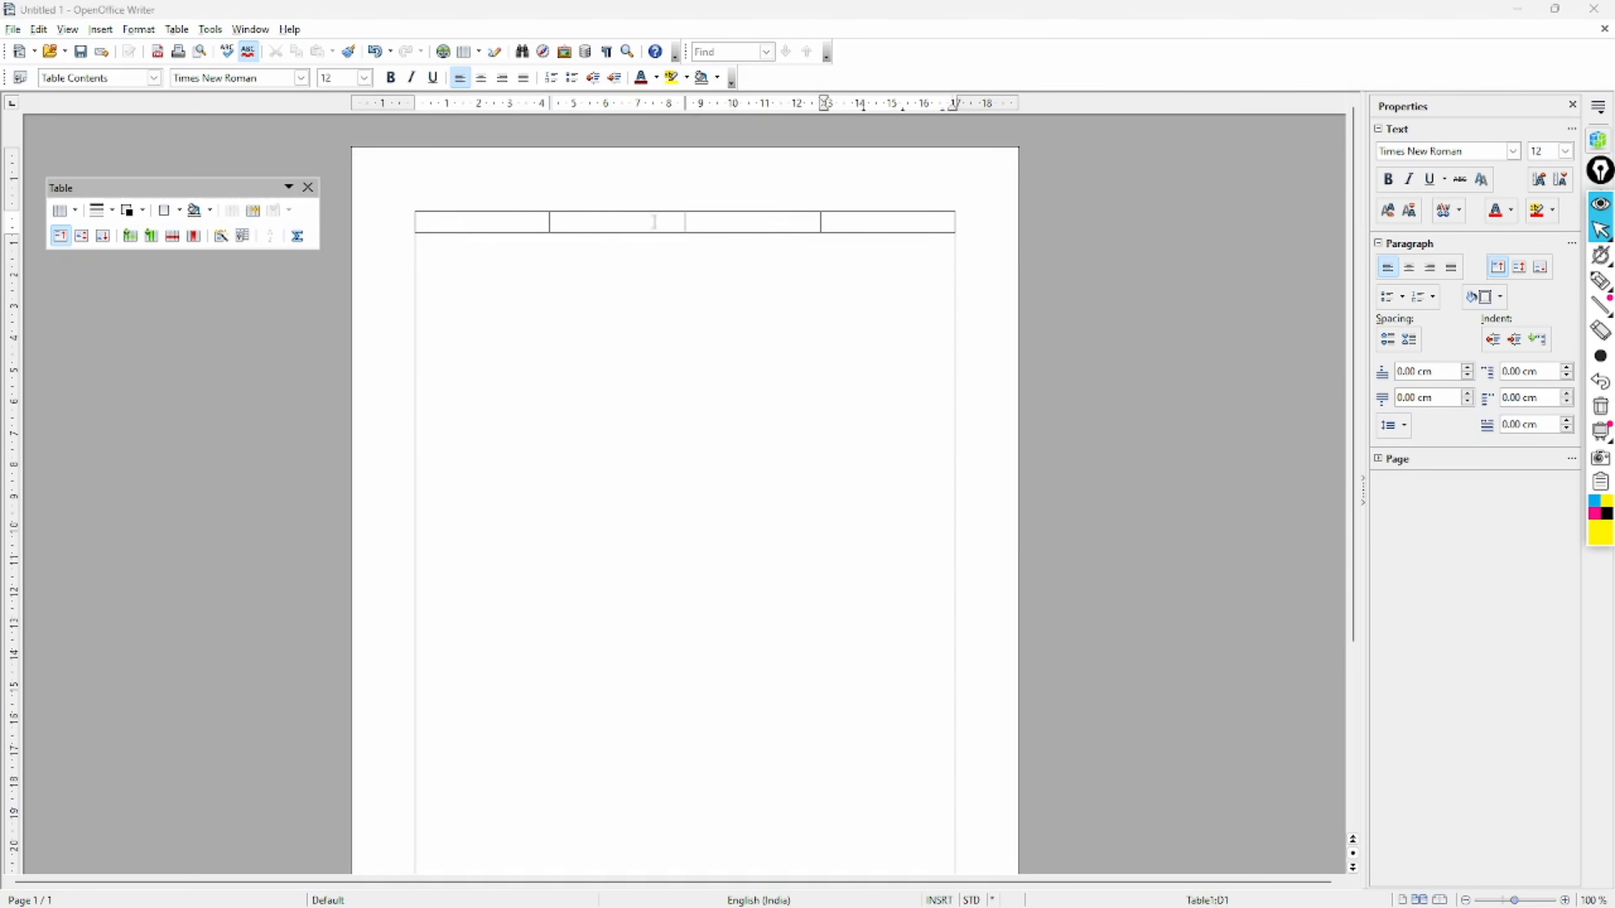
click(495, 224)
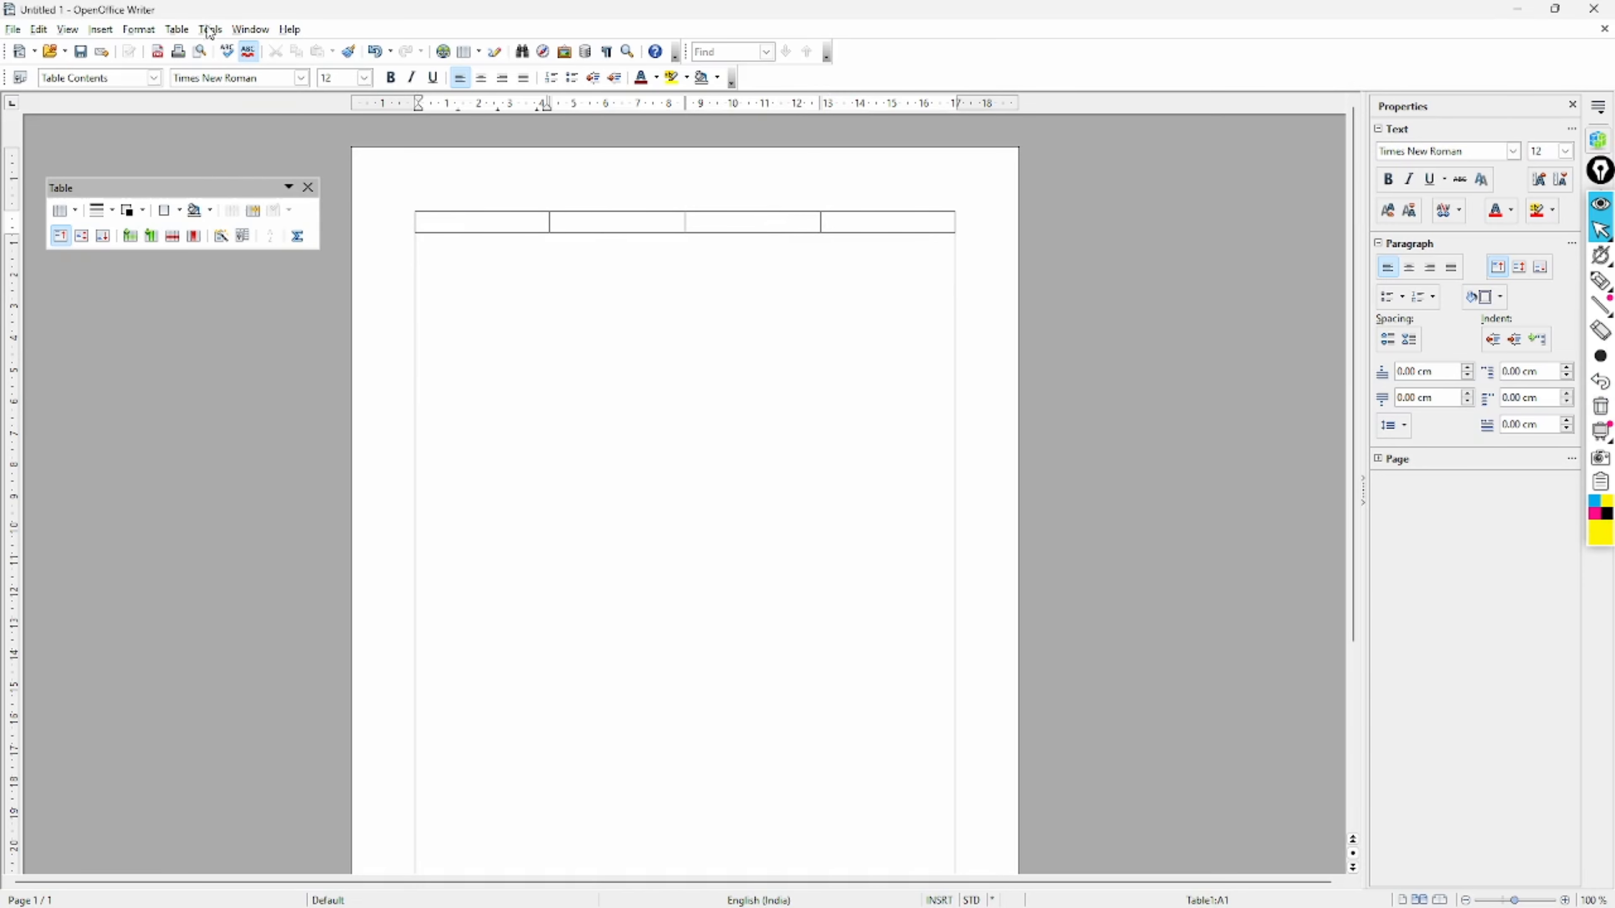
click(177, 30)
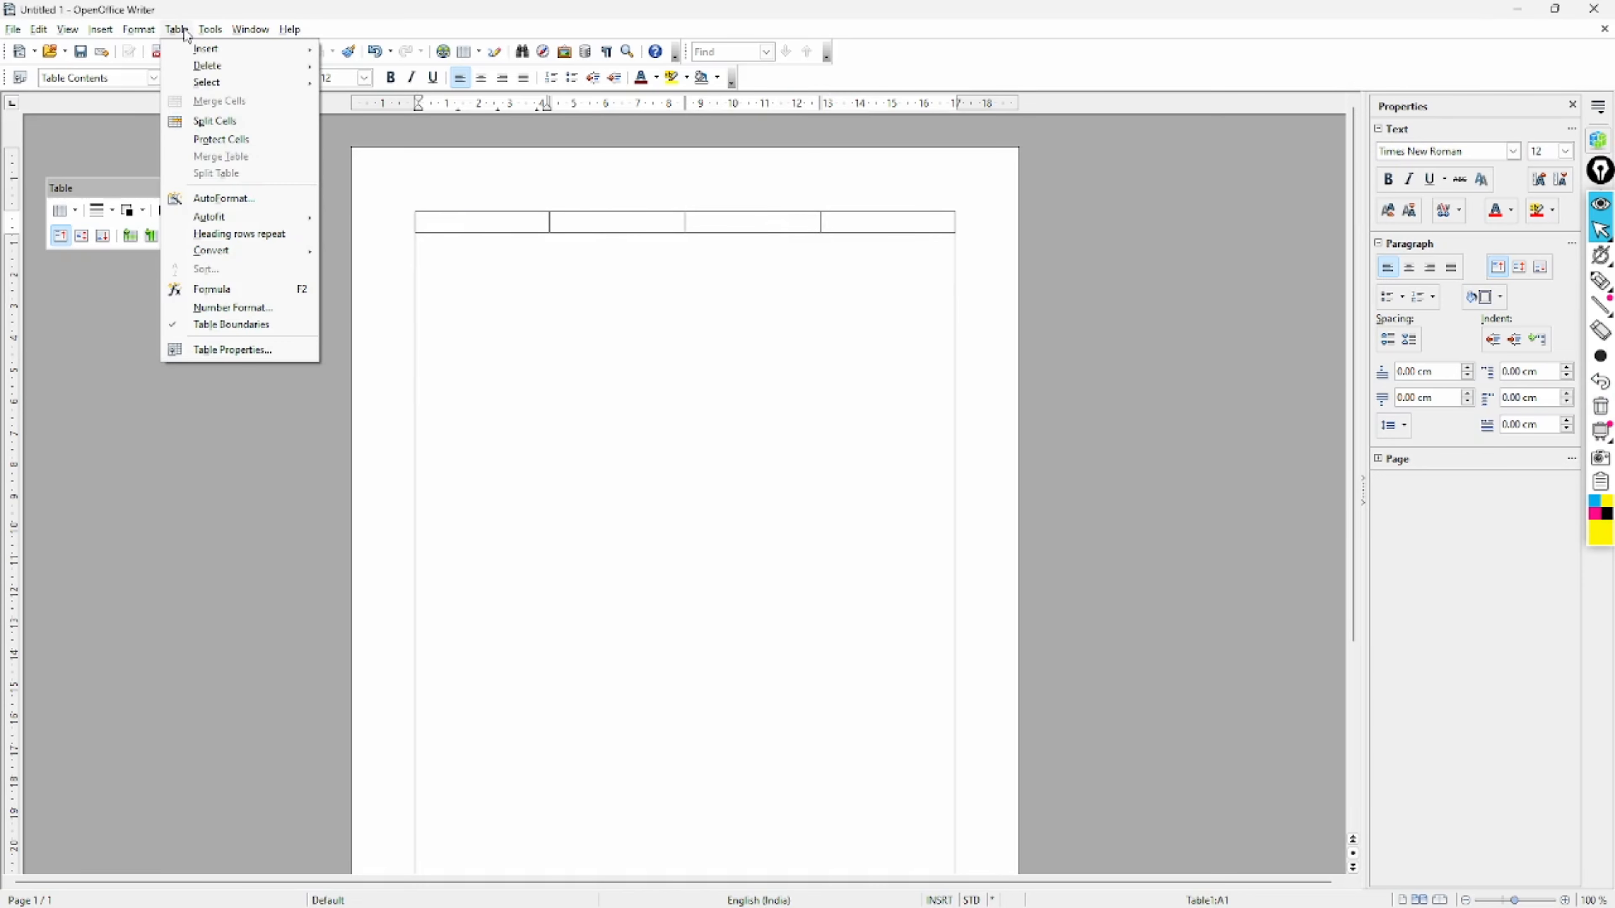
click(217, 120)
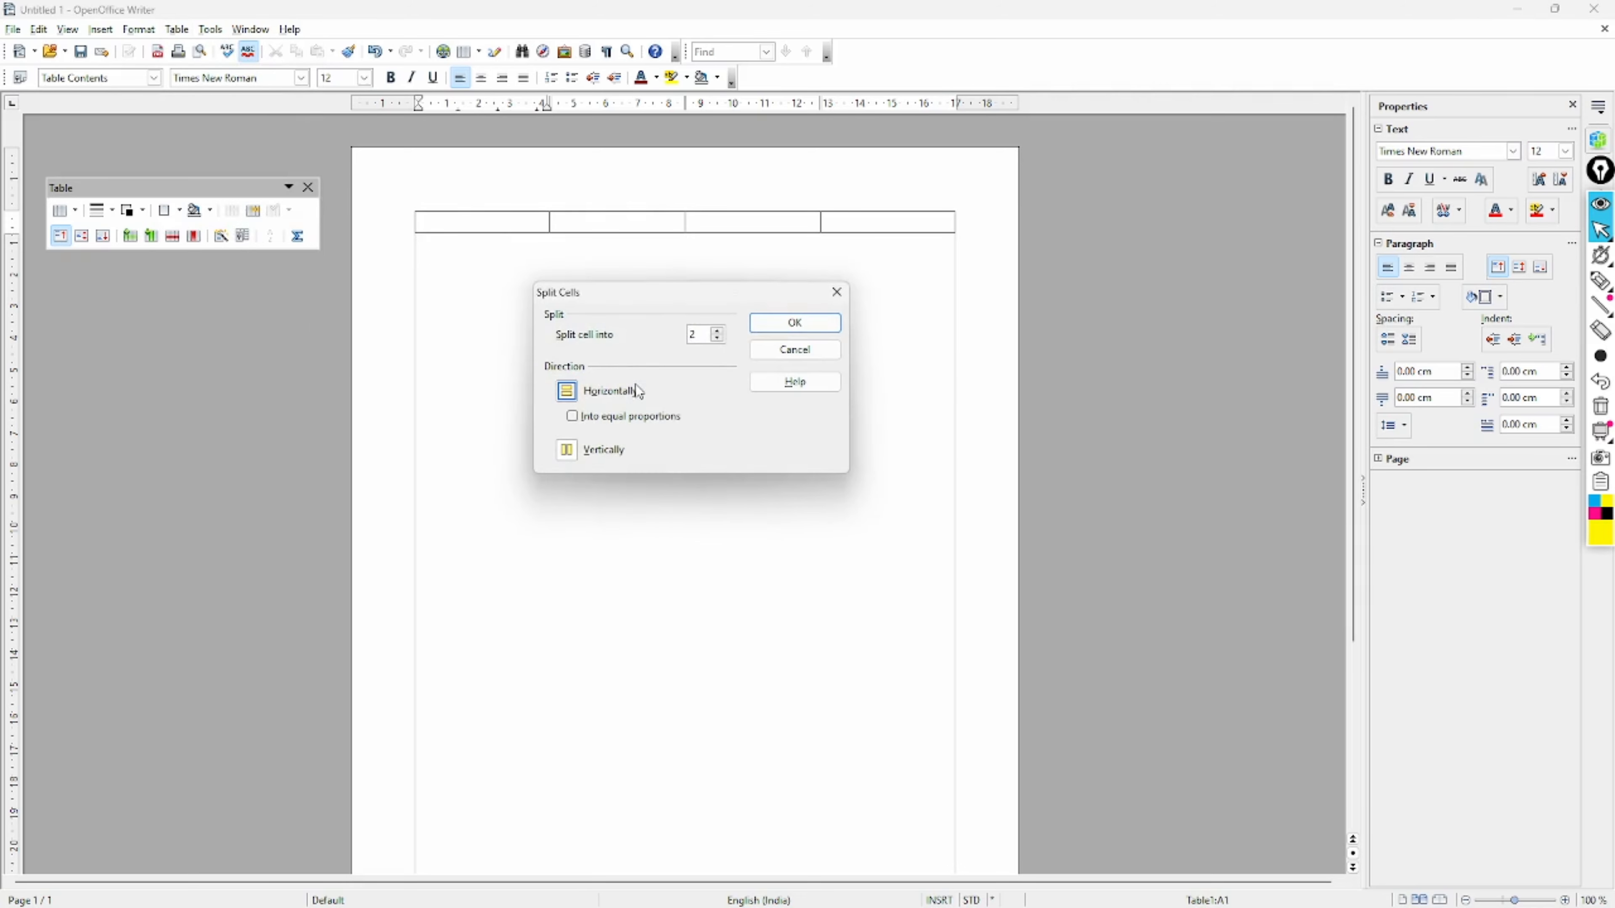
click(719, 331)
click(827, 323)
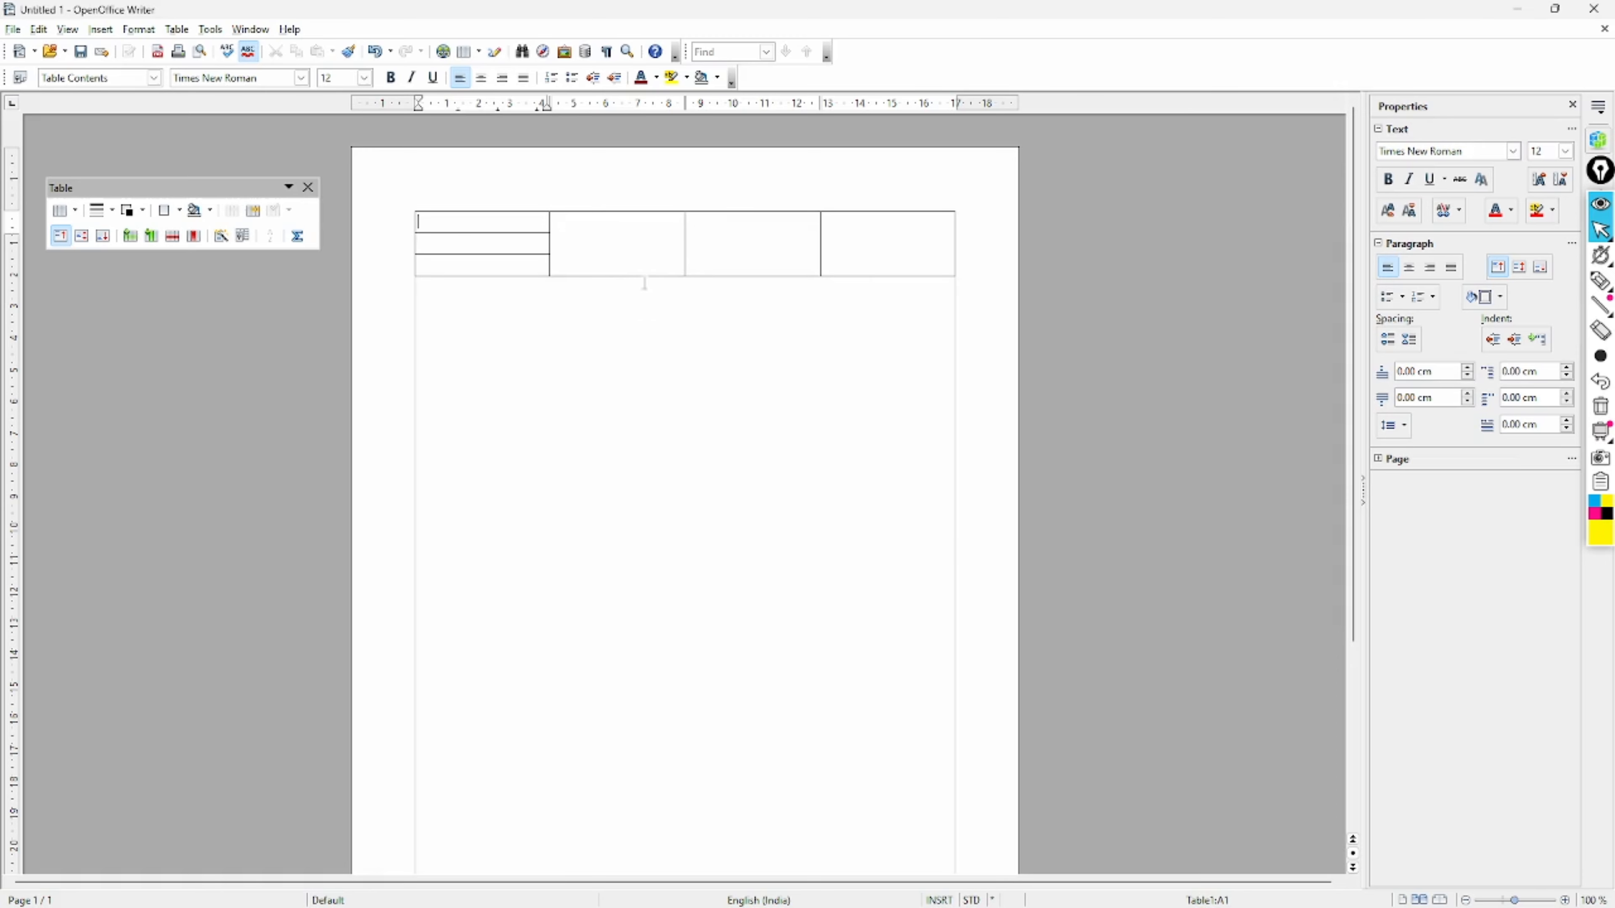
- Split cells B1 and C1 horizontally into three rows each
click(616, 248)
click(253, 210)
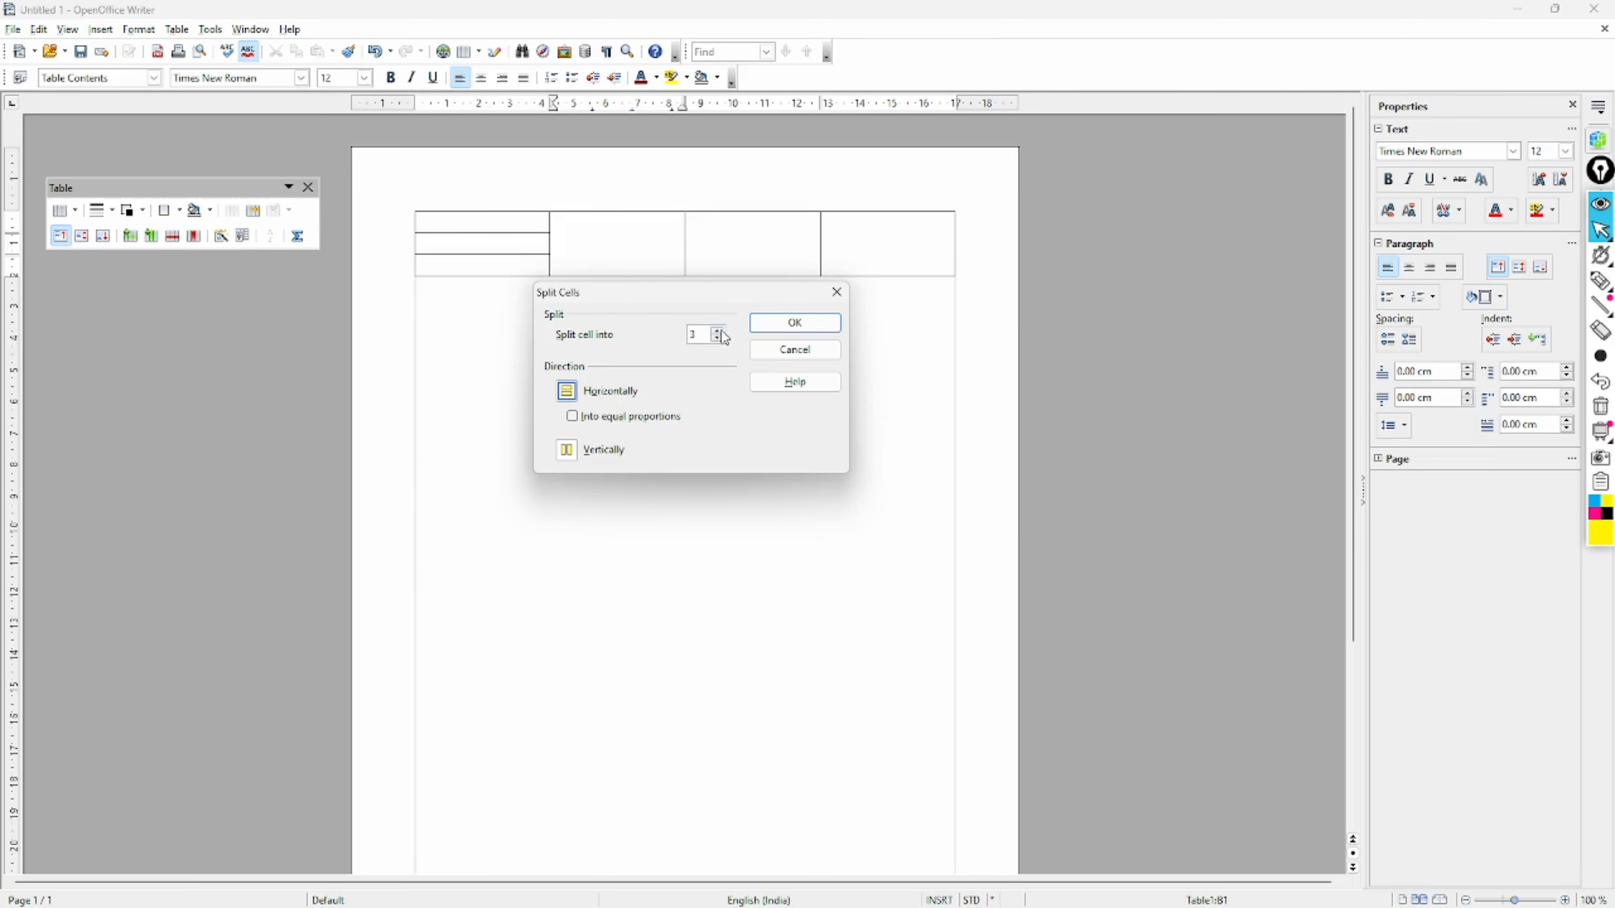
click(782, 324)
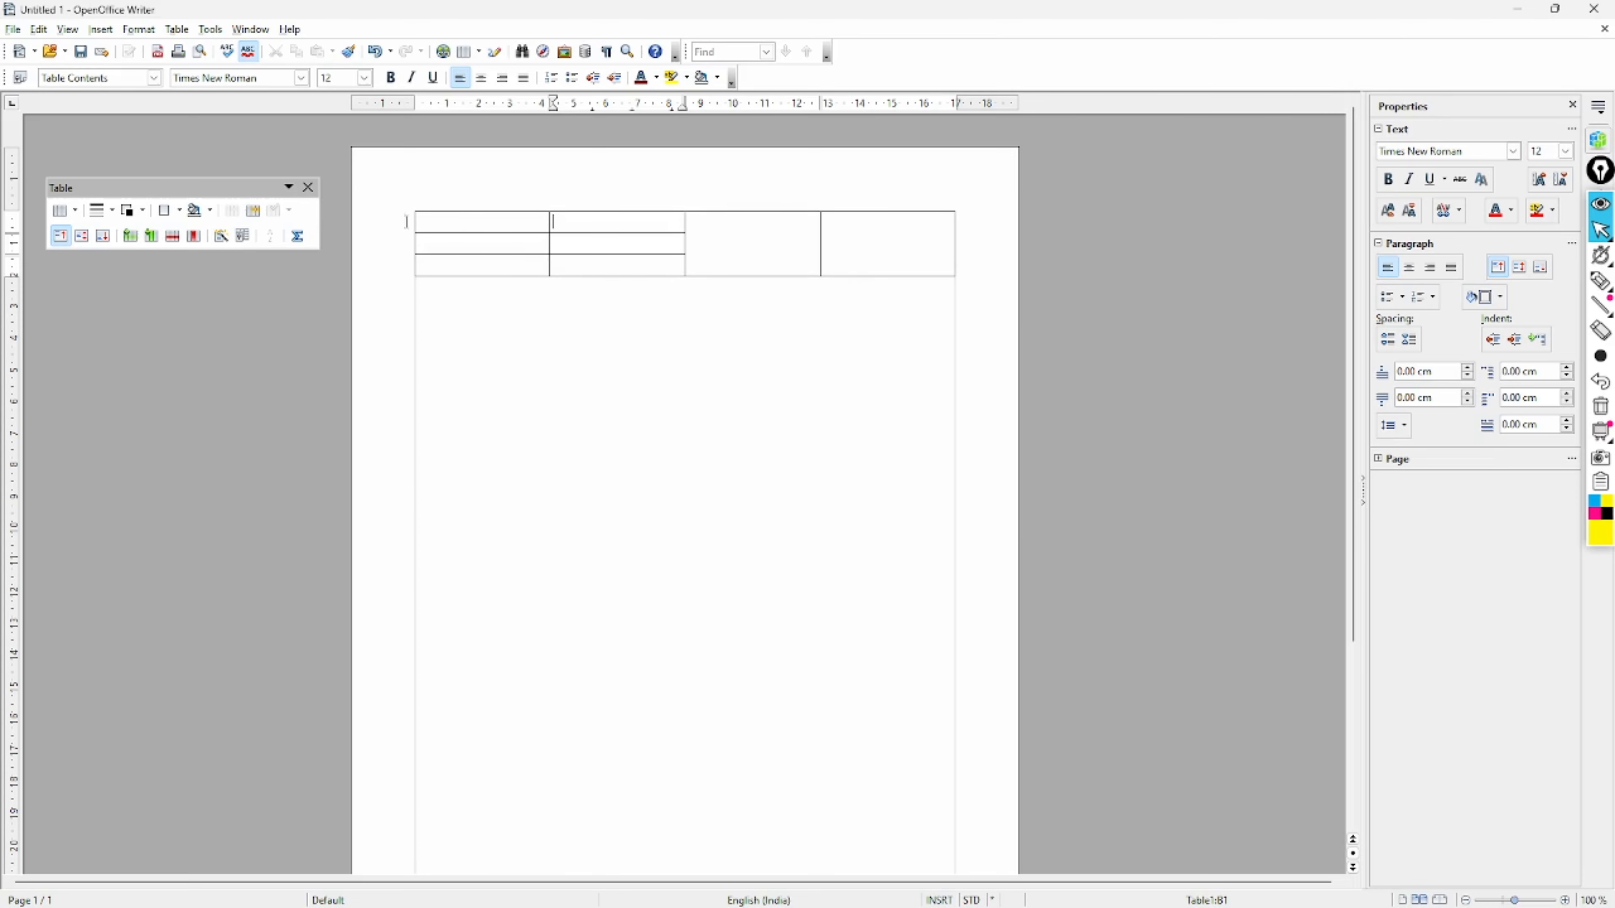
click(690, 219)
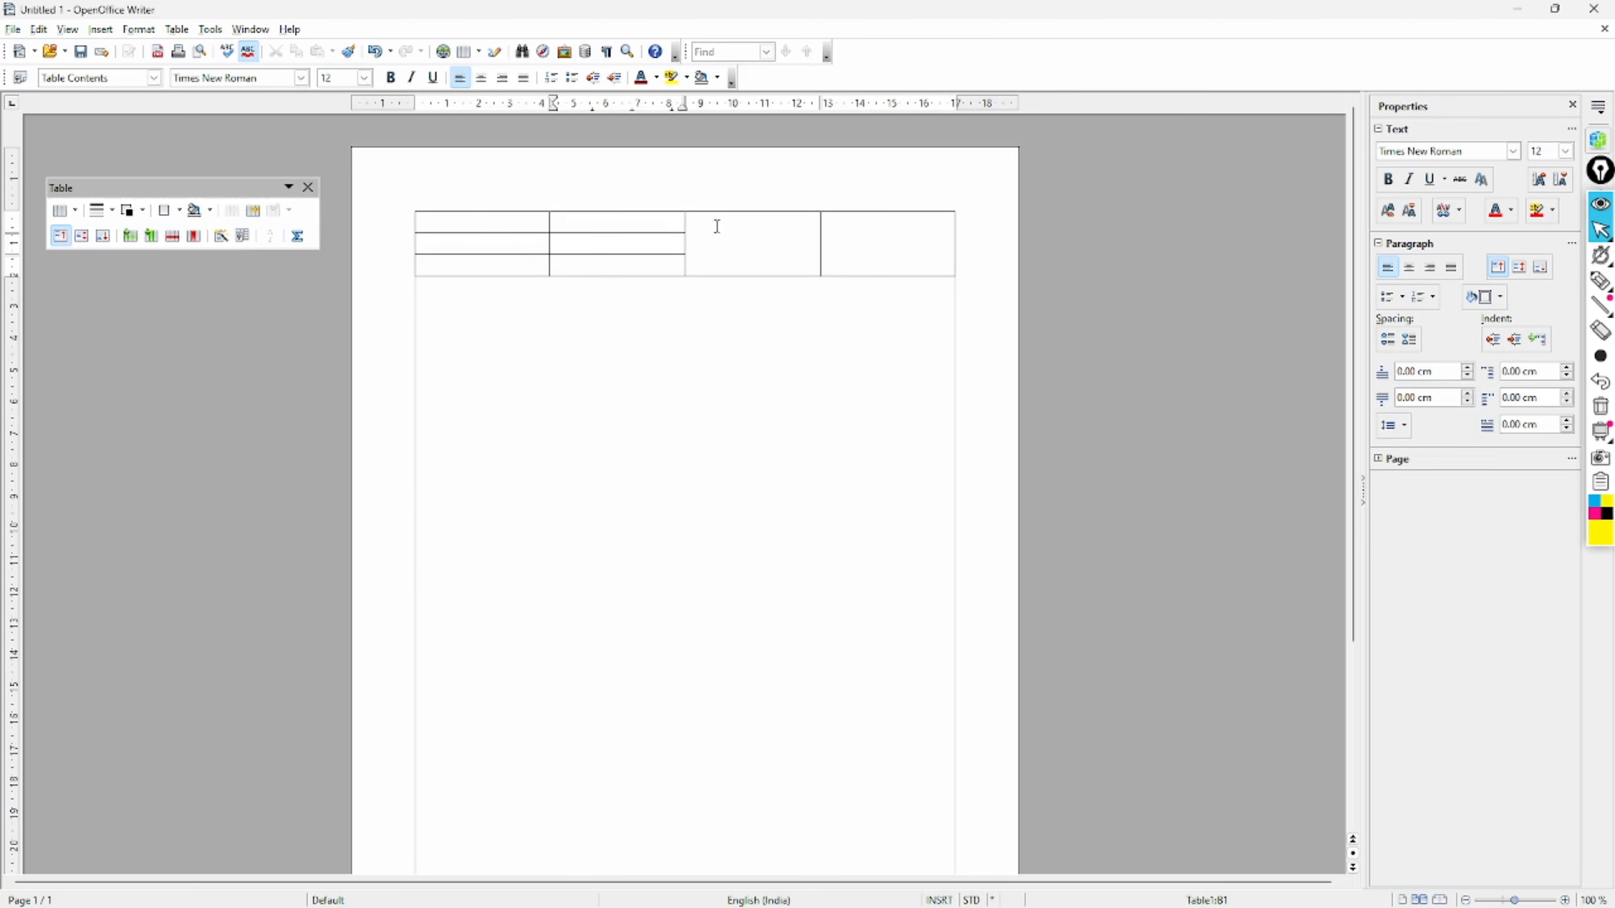
click(253, 211)
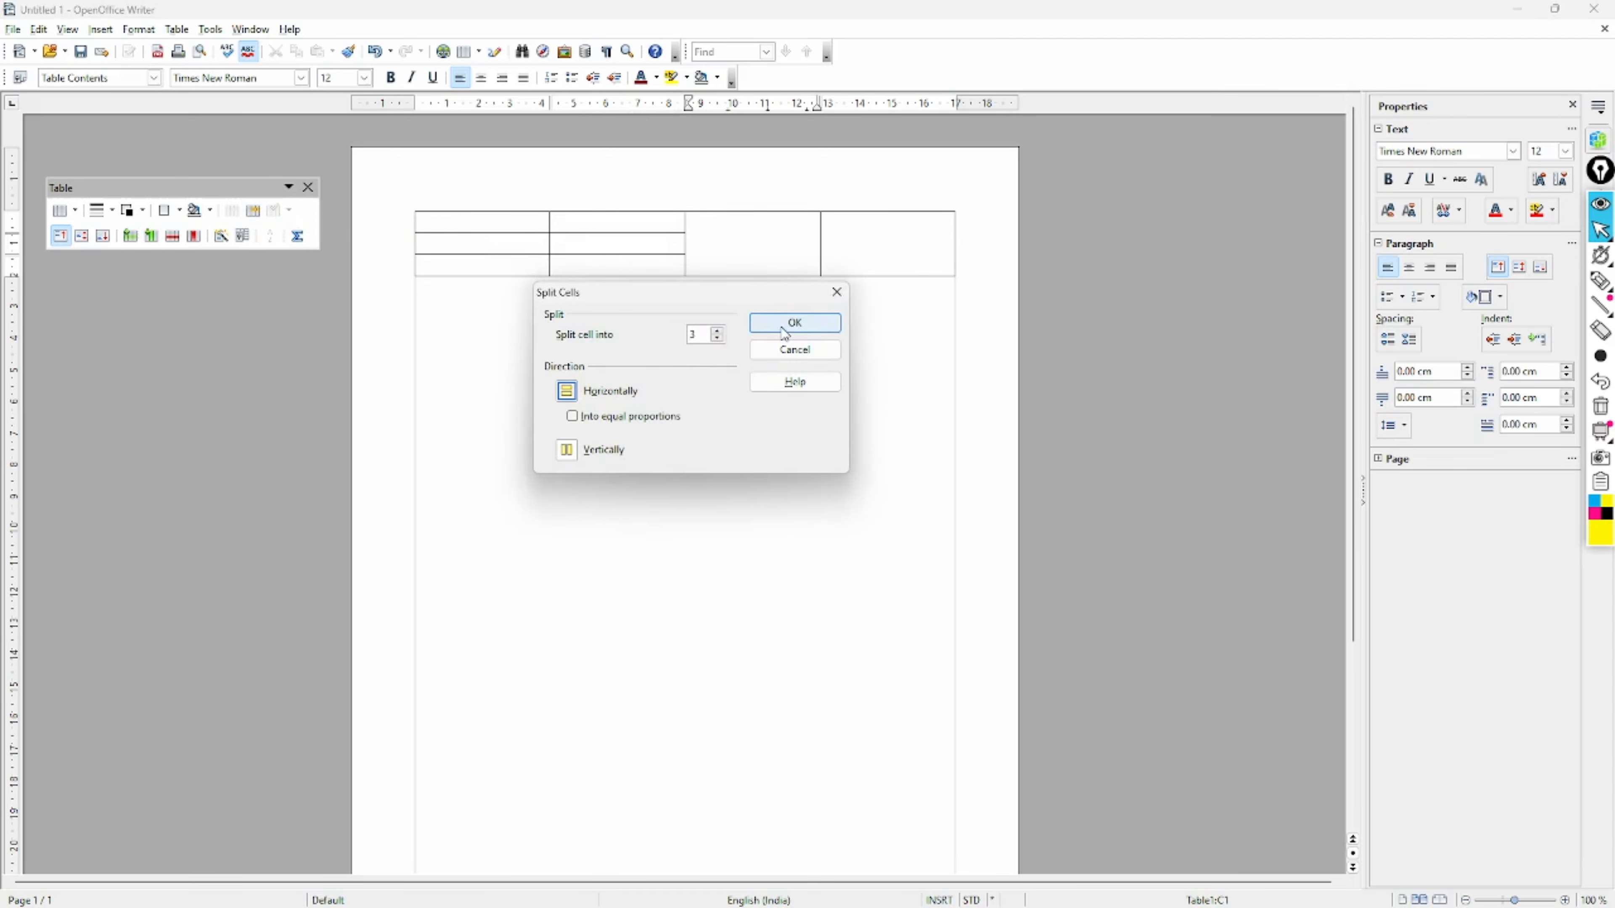
click(796, 323)
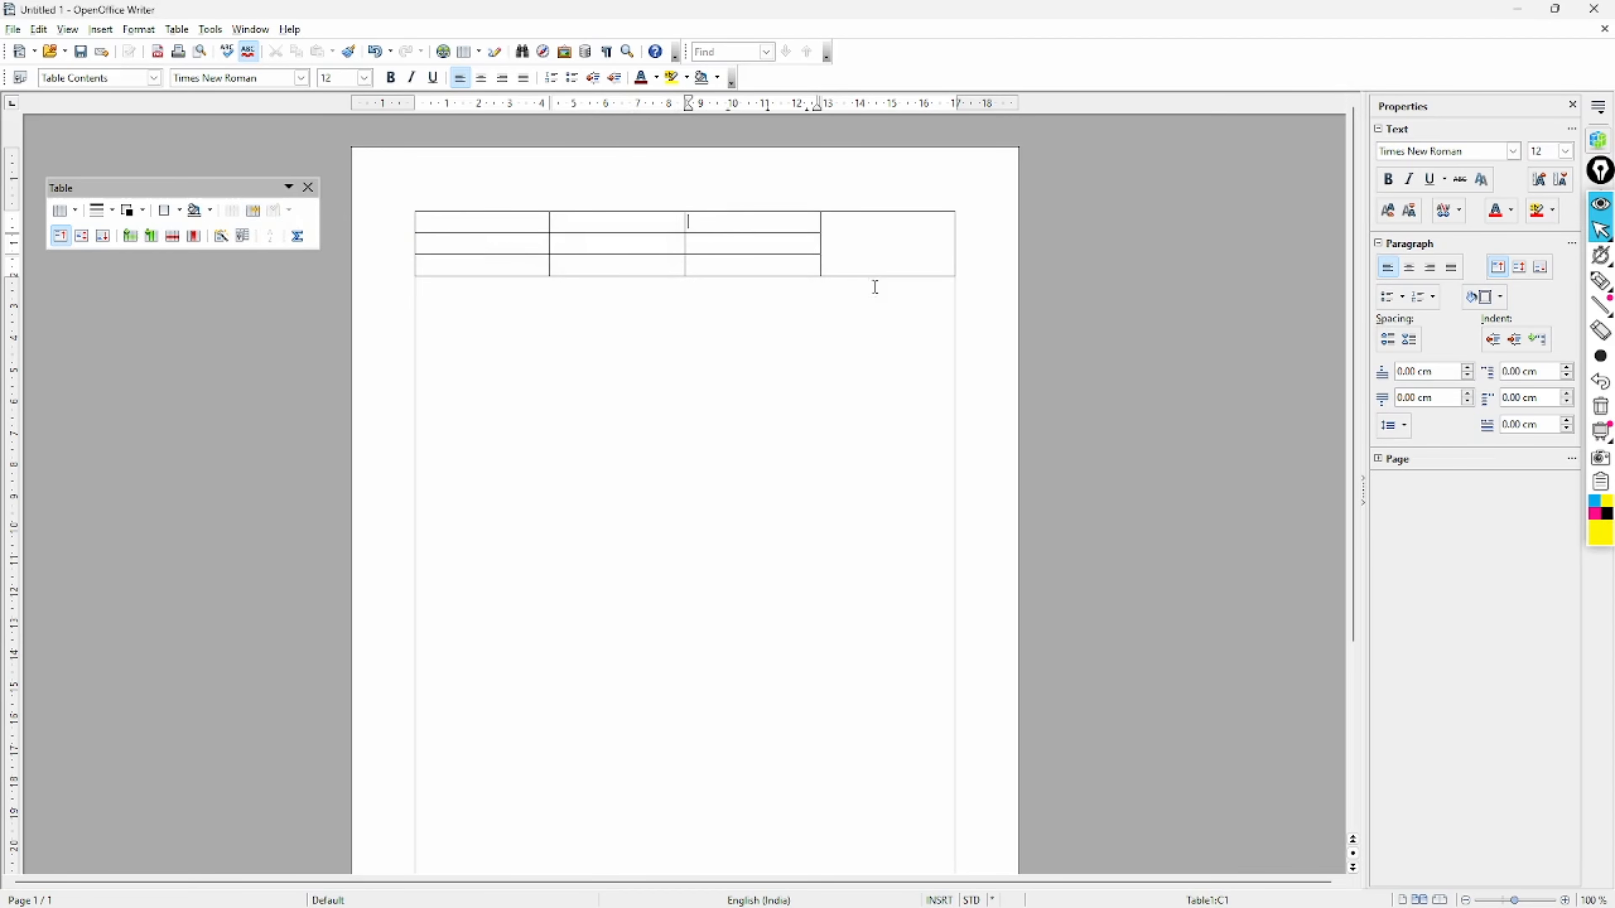
- Undo an extra split in column 3, then split D1 into three rows as well
click(254, 211)
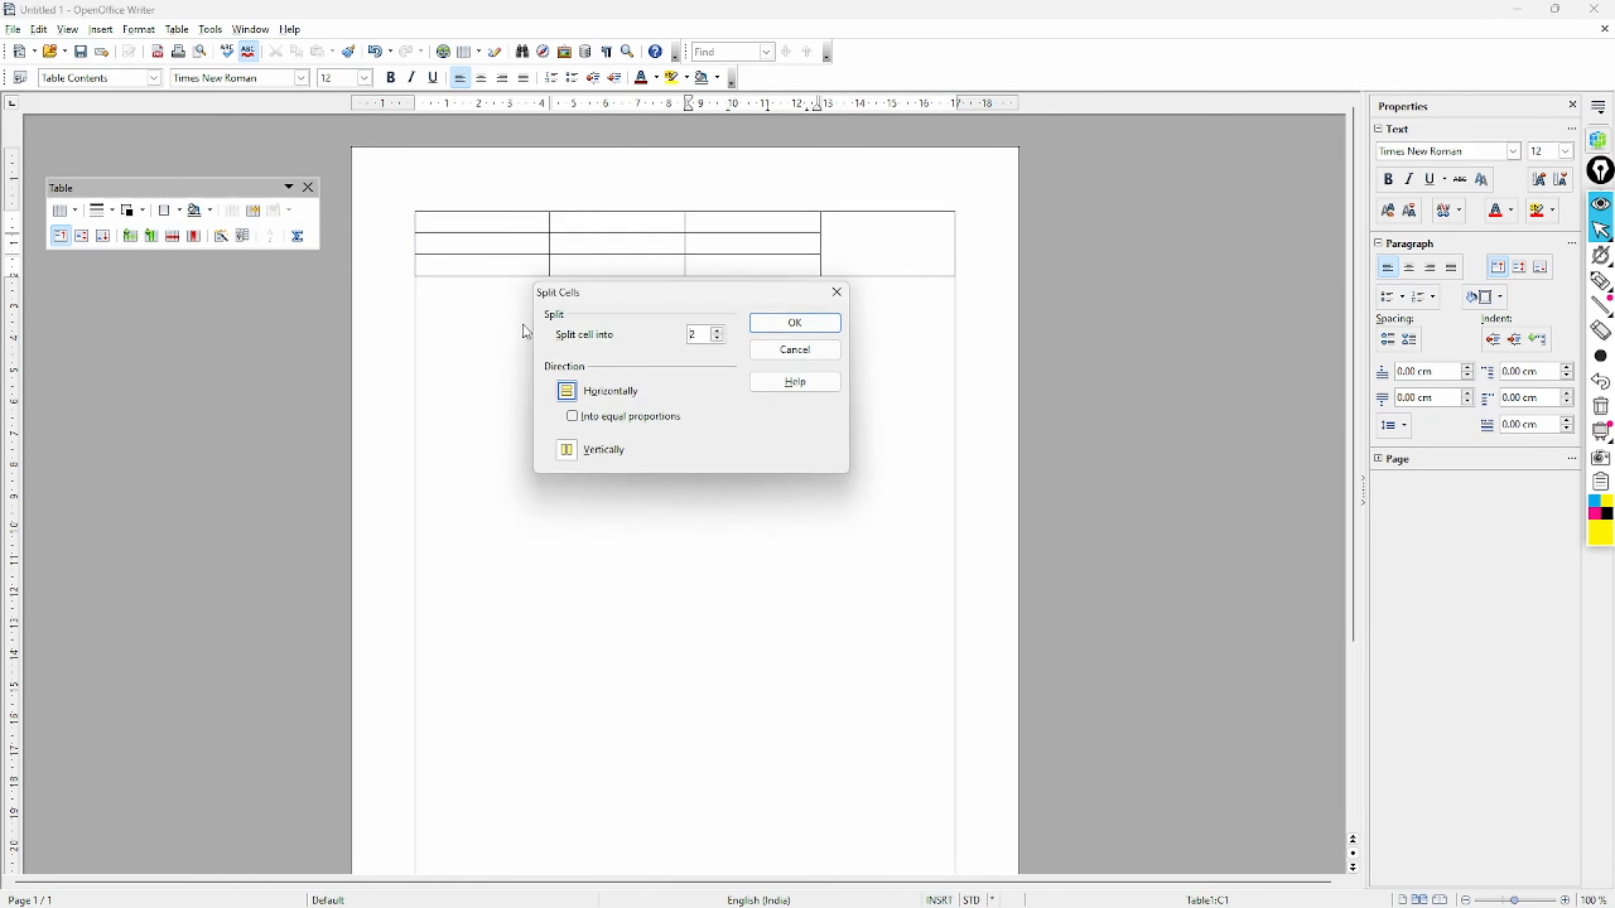
click(717, 330)
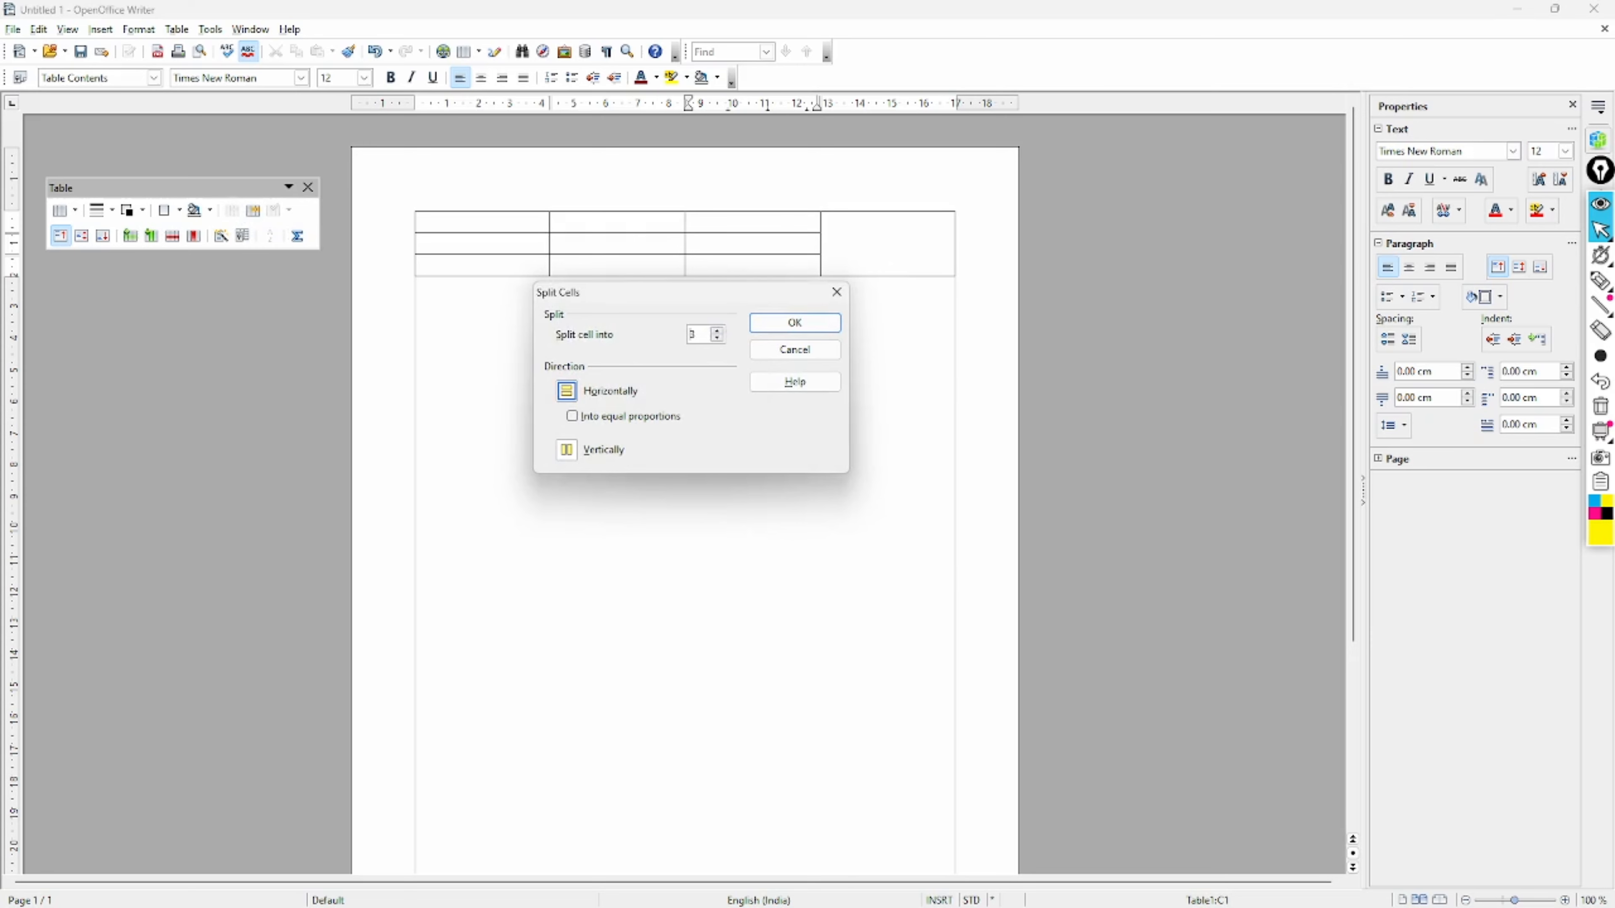
click(781, 325)
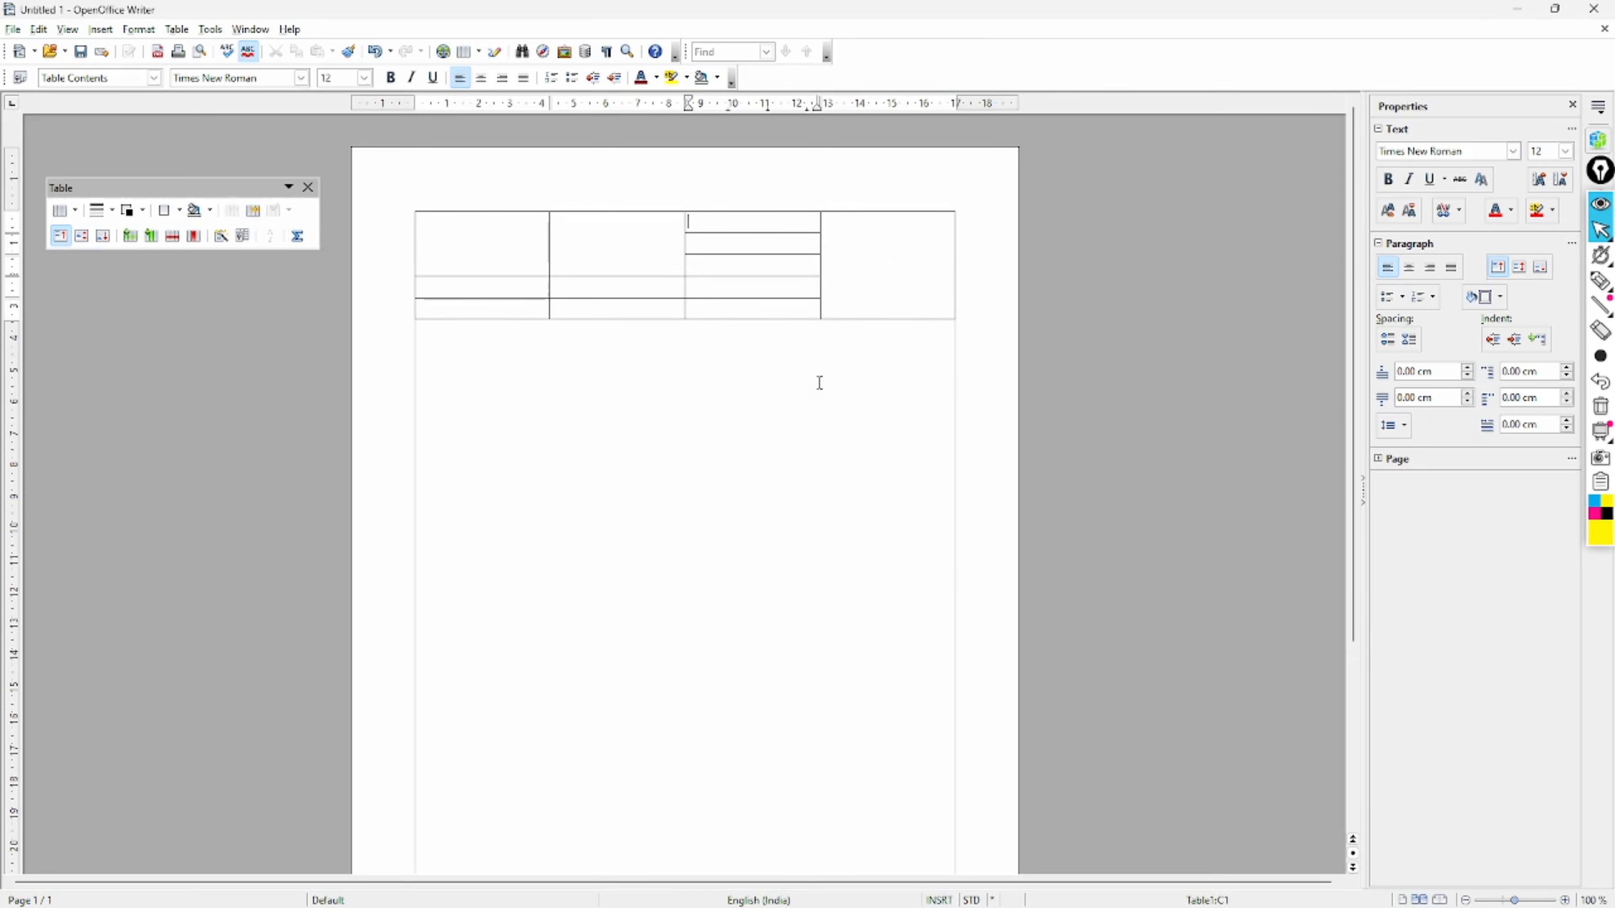
key(ctrl+z)
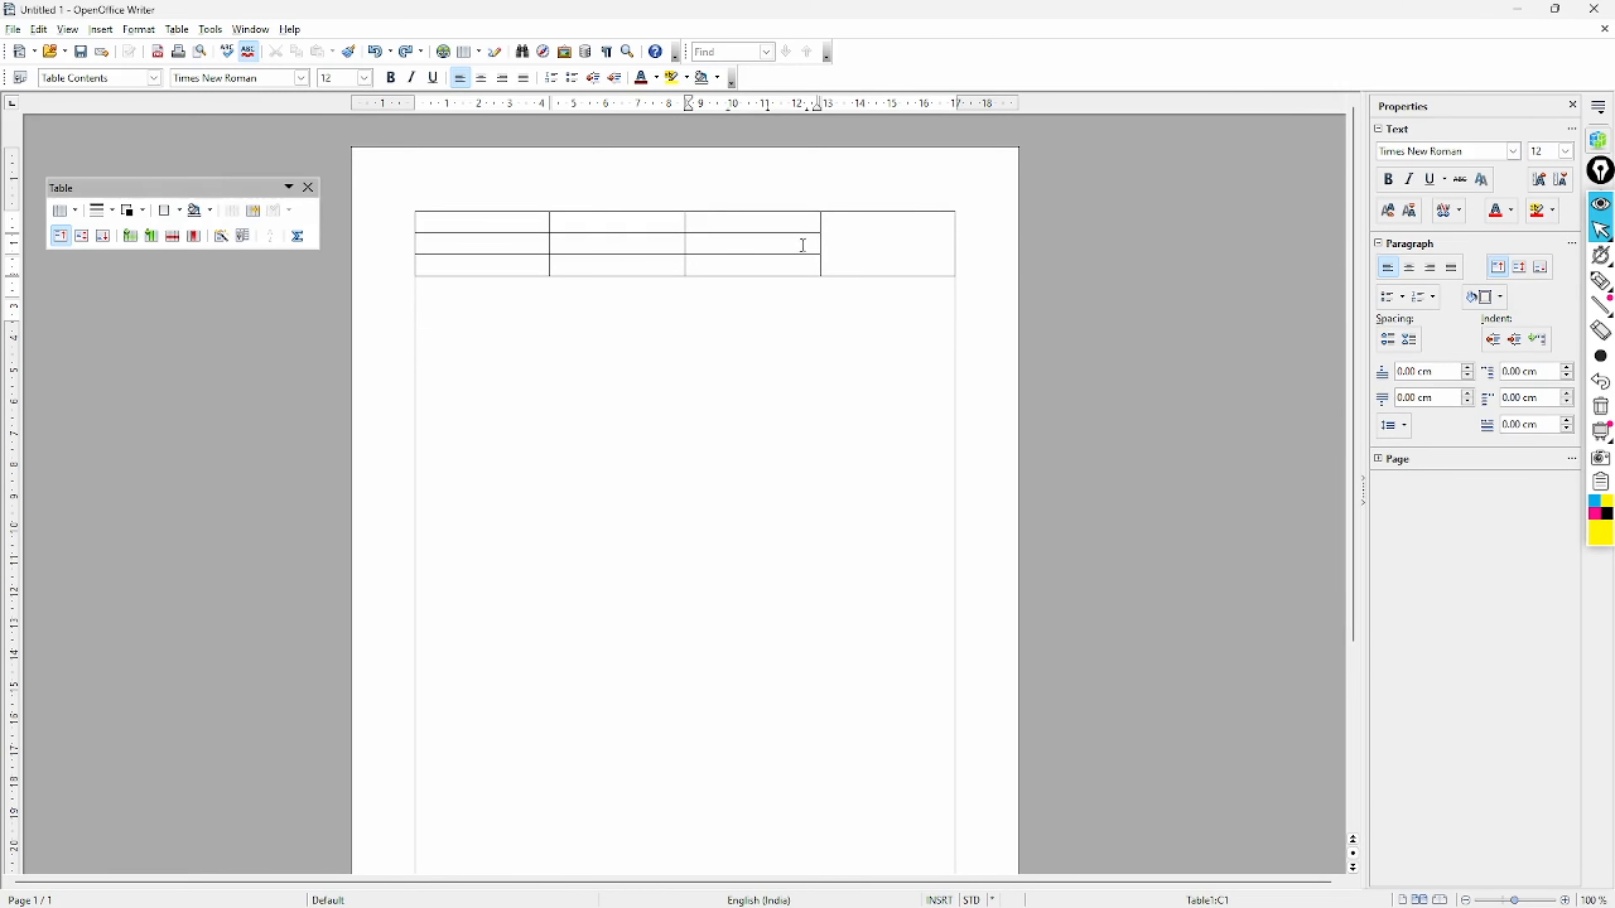
click(253, 211)
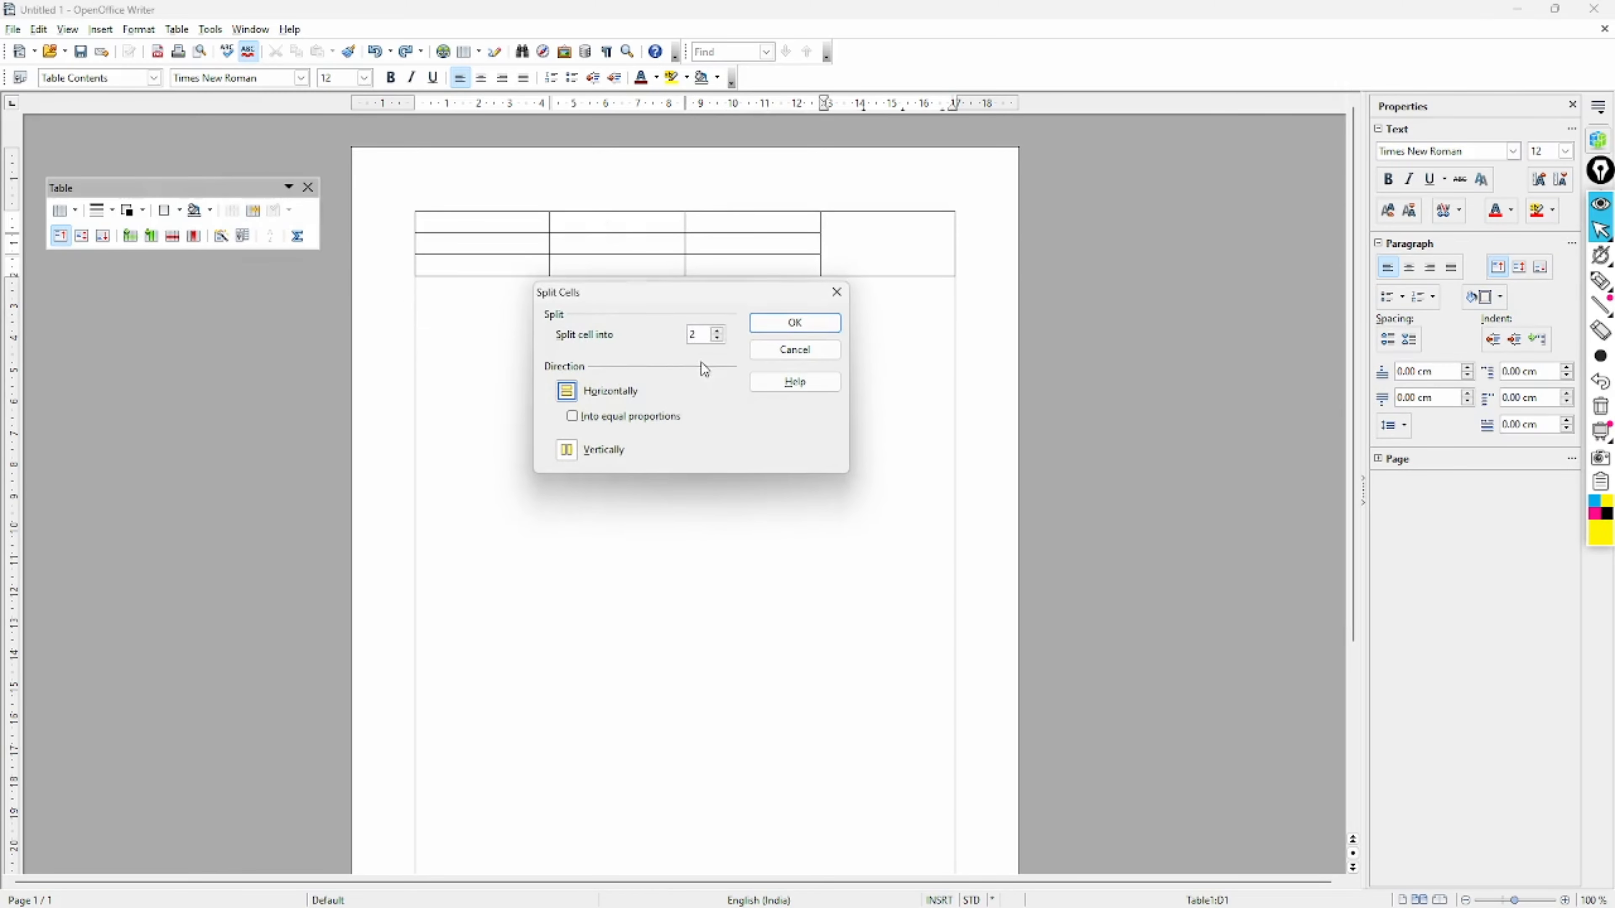
click(761, 334)
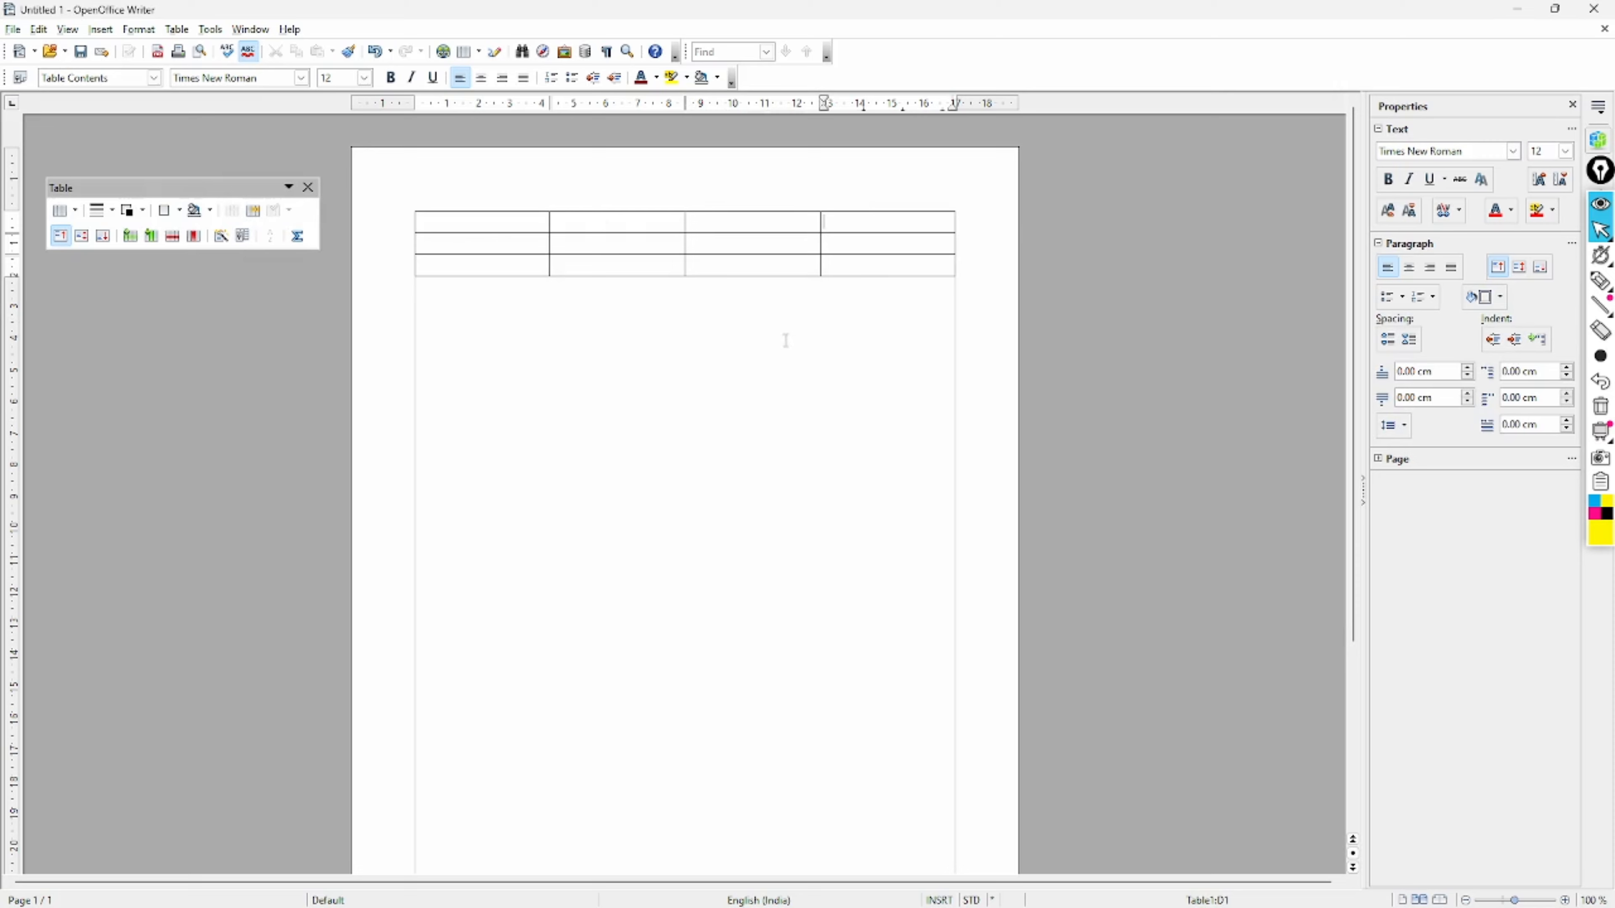
click(793, 360)
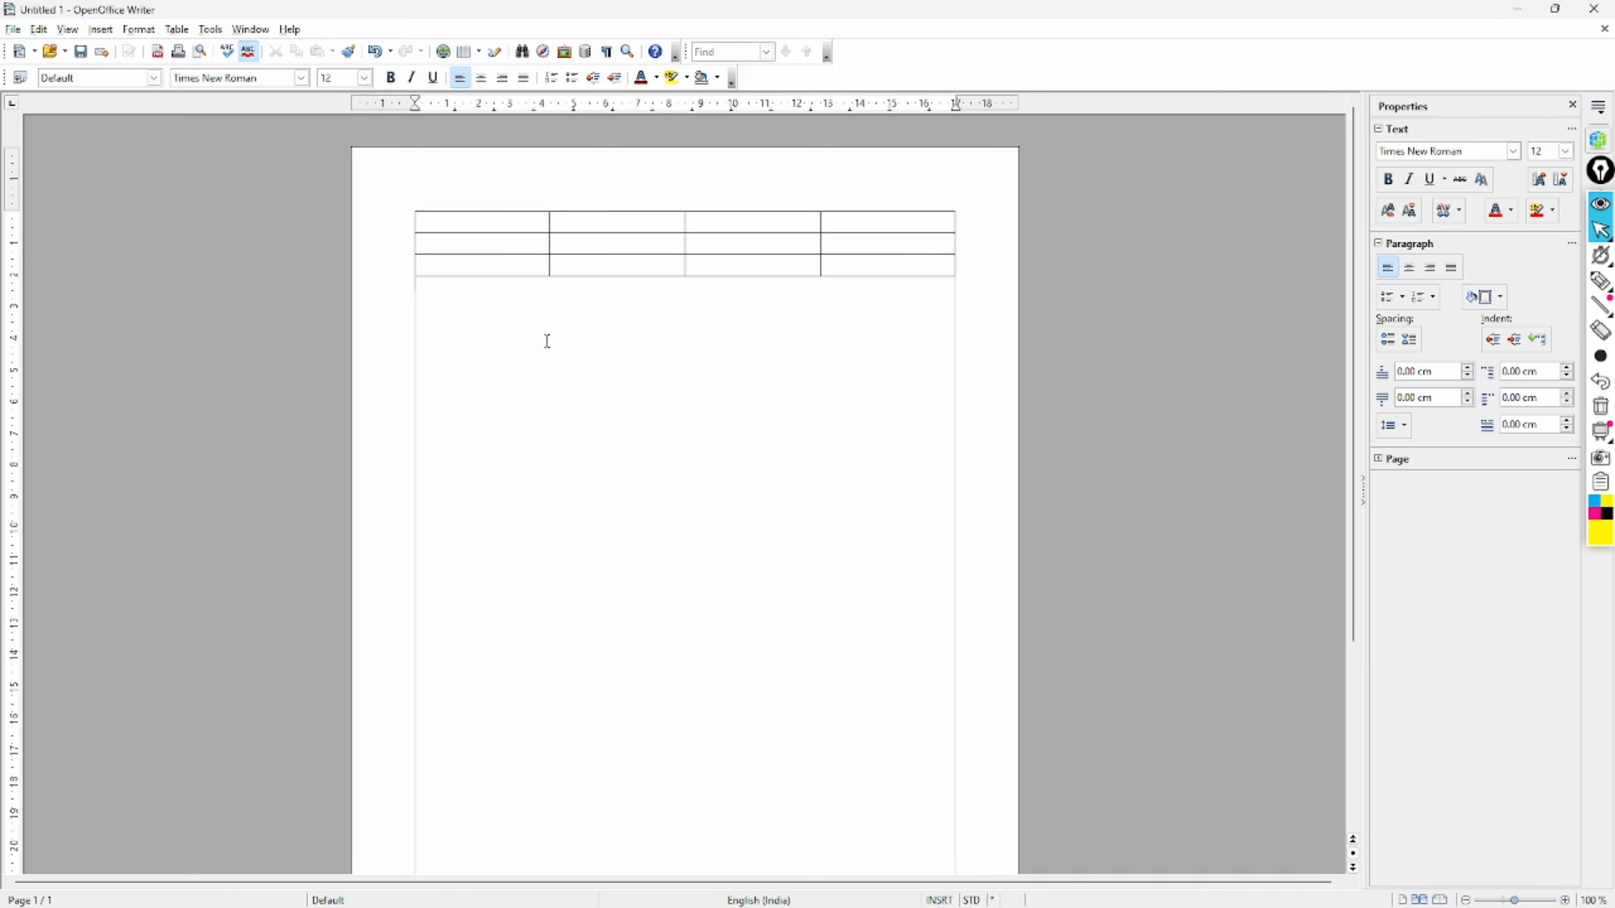
click(512, 242)
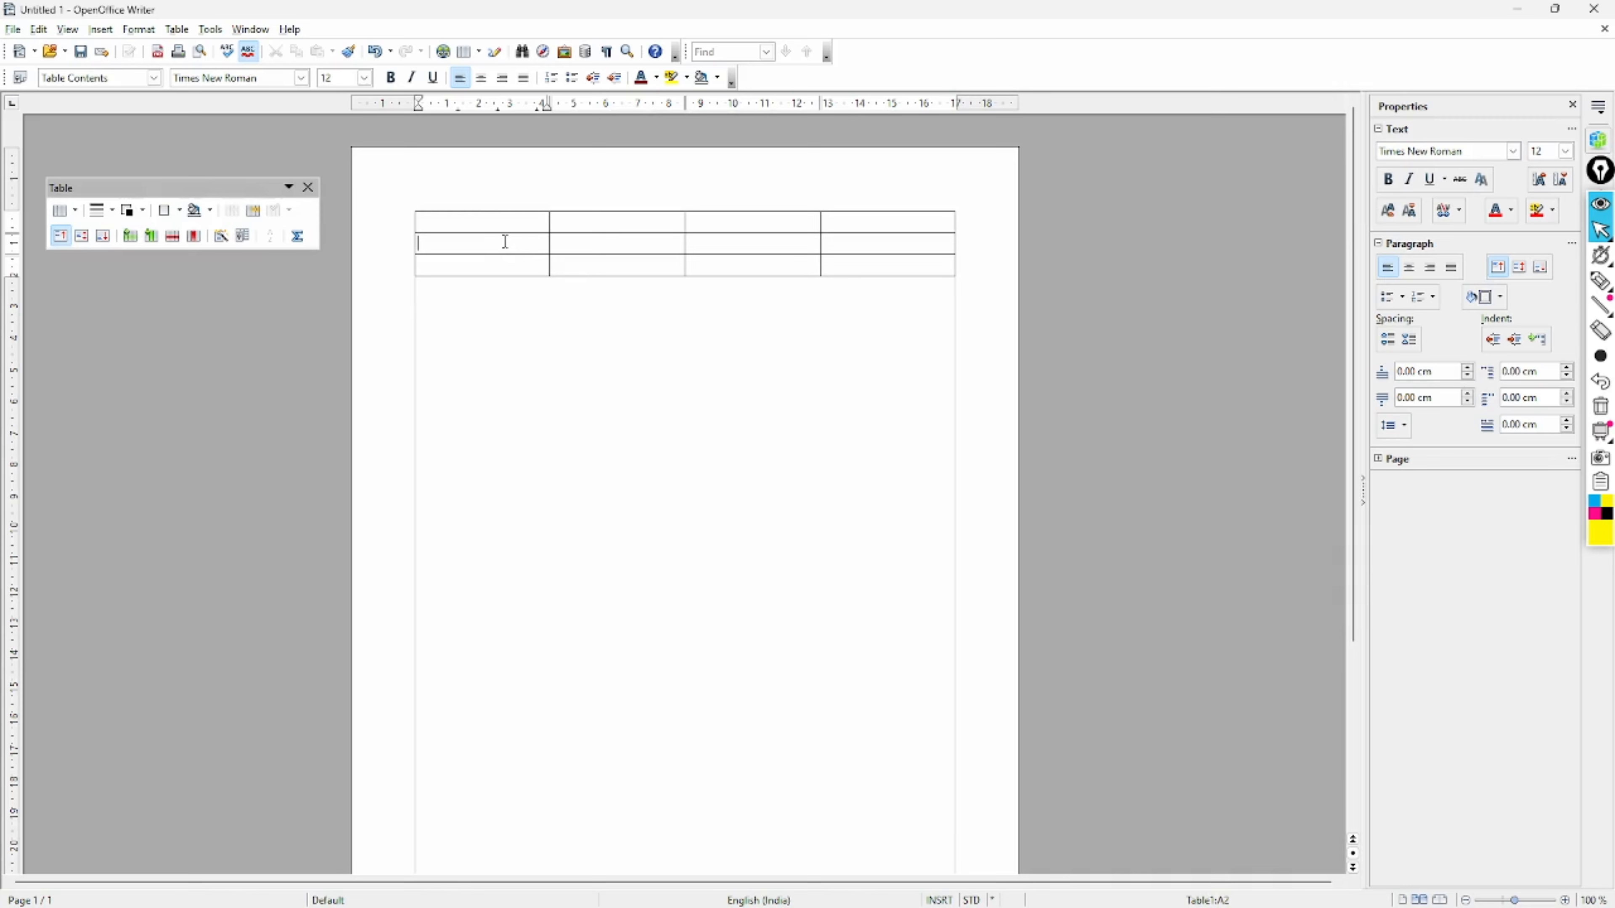
right_click(506, 242)
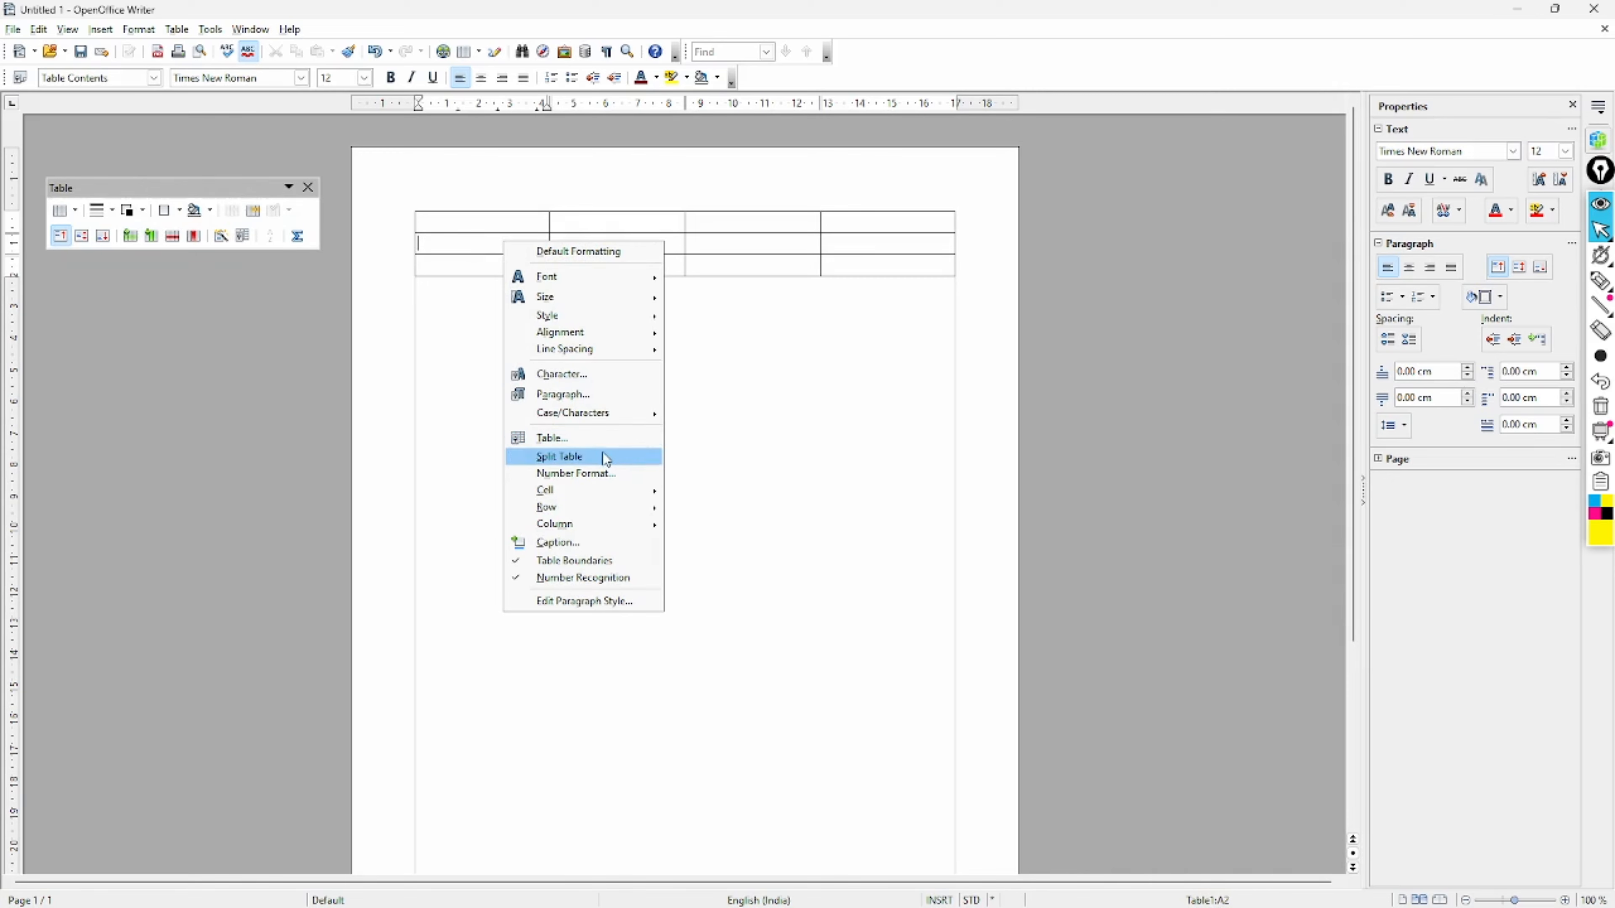
mouse_move(606, 488)
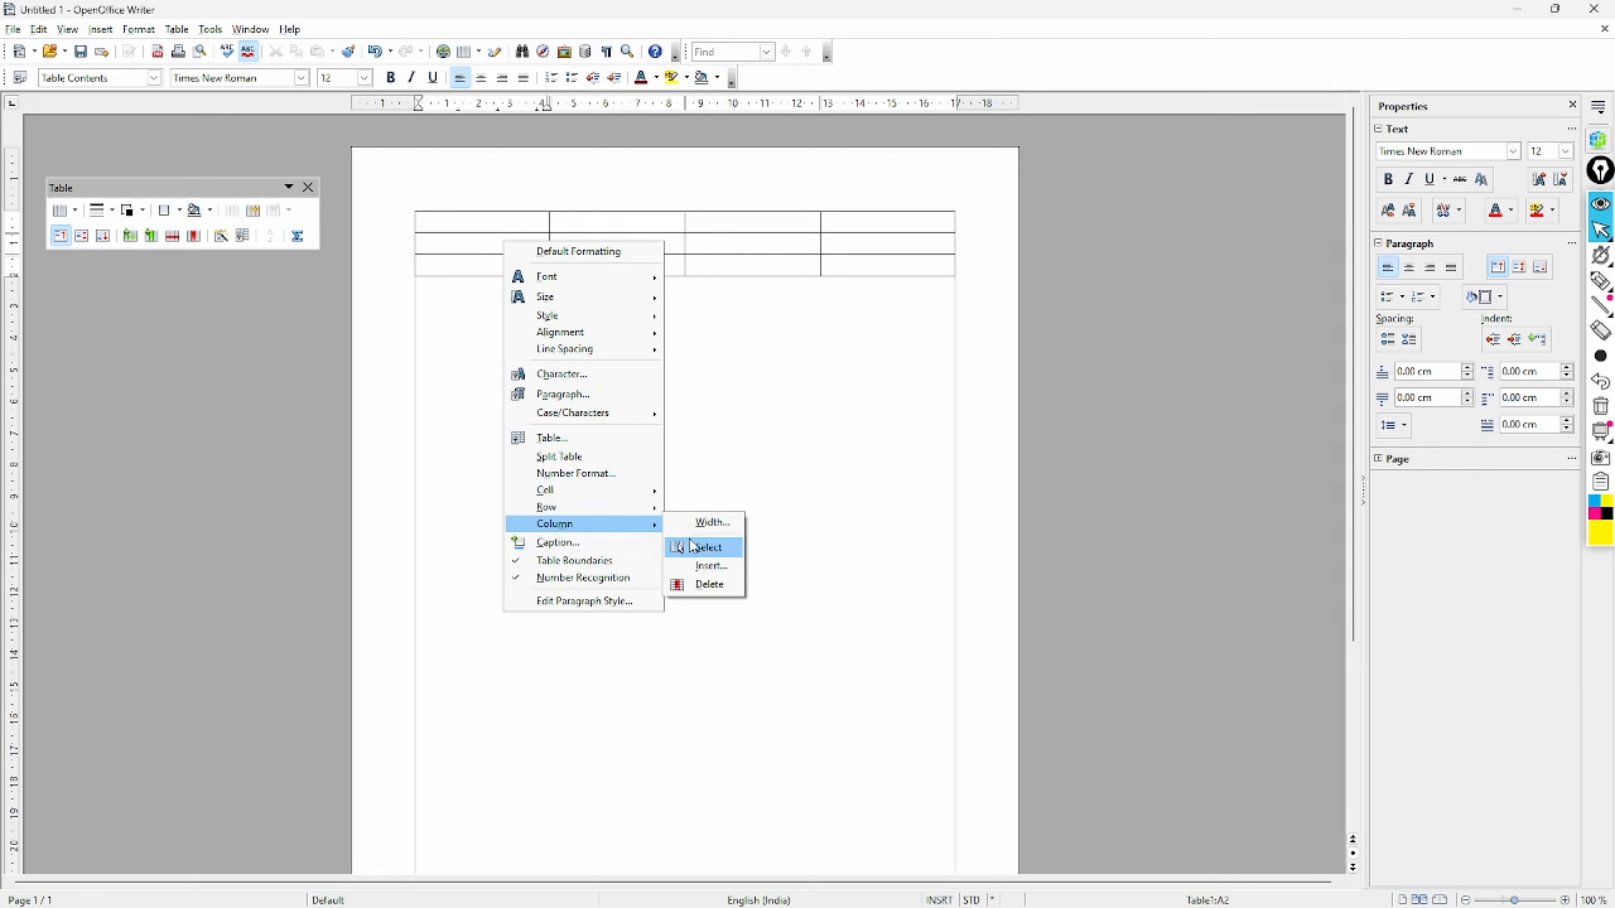
click(708, 566)
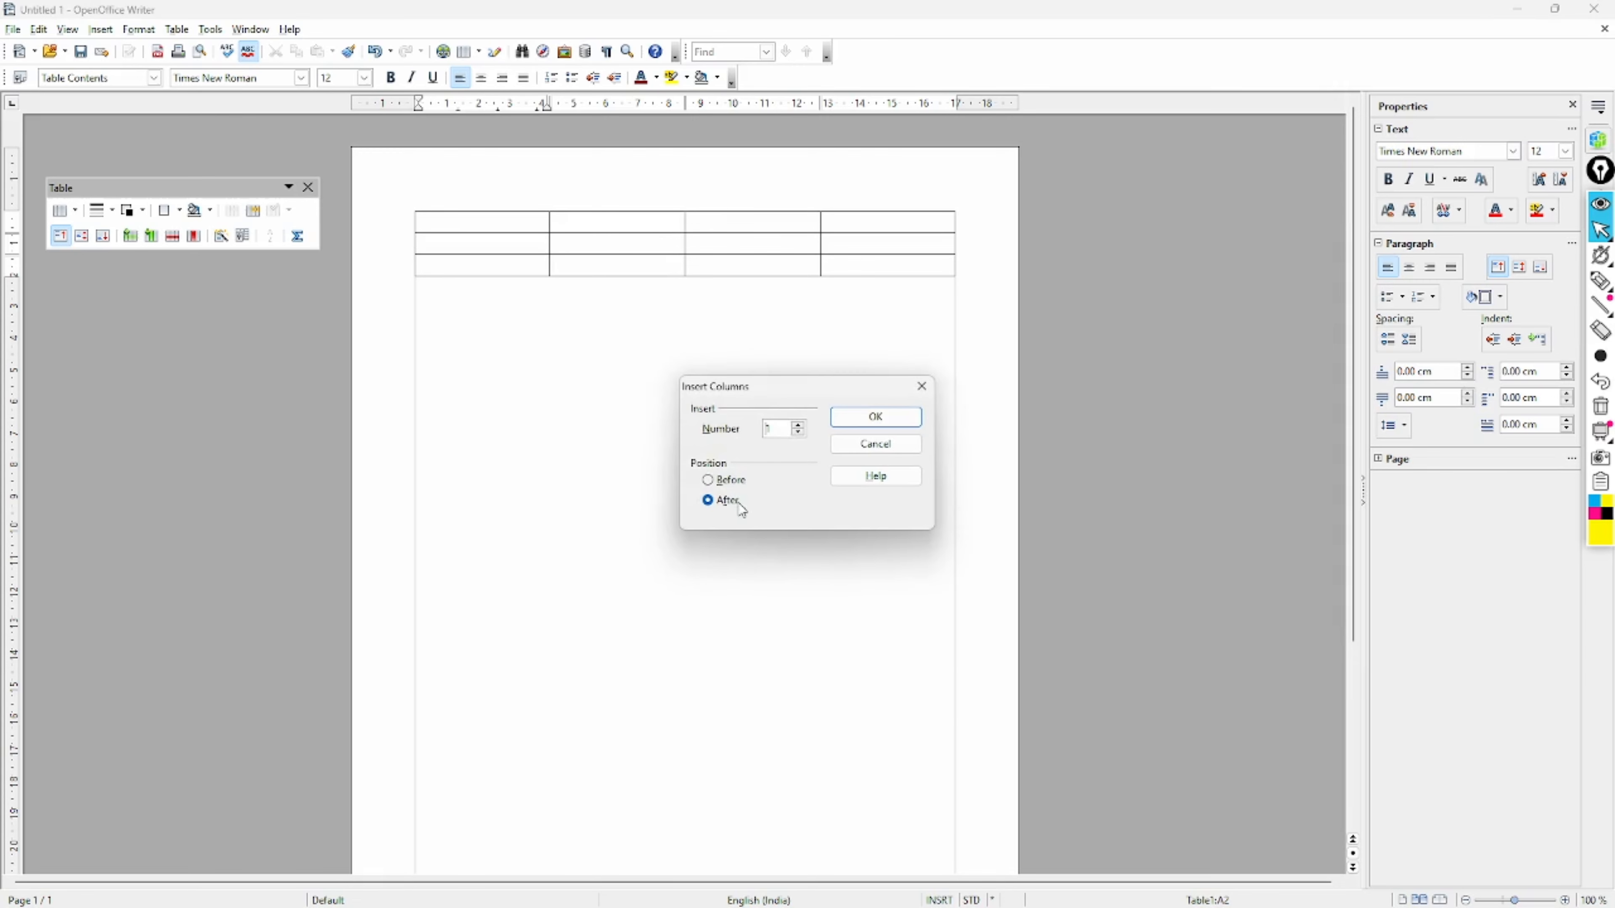
click(919, 389)
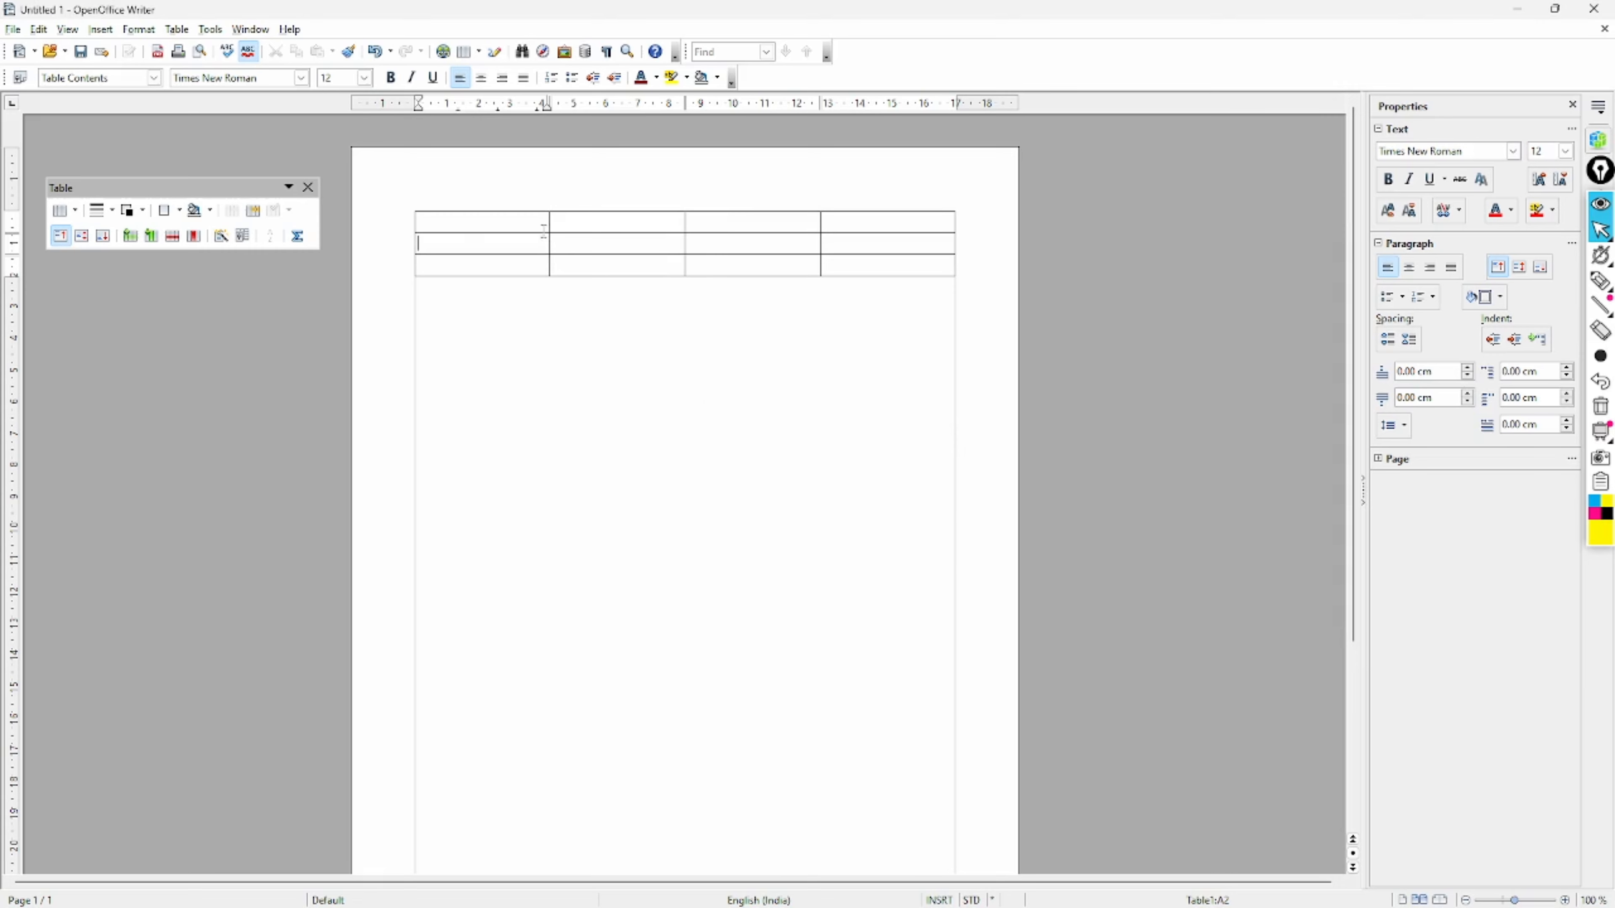
- Type 1 in cell A2, then delete that first column via the right-click Column > Delete
right_click(483, 224)
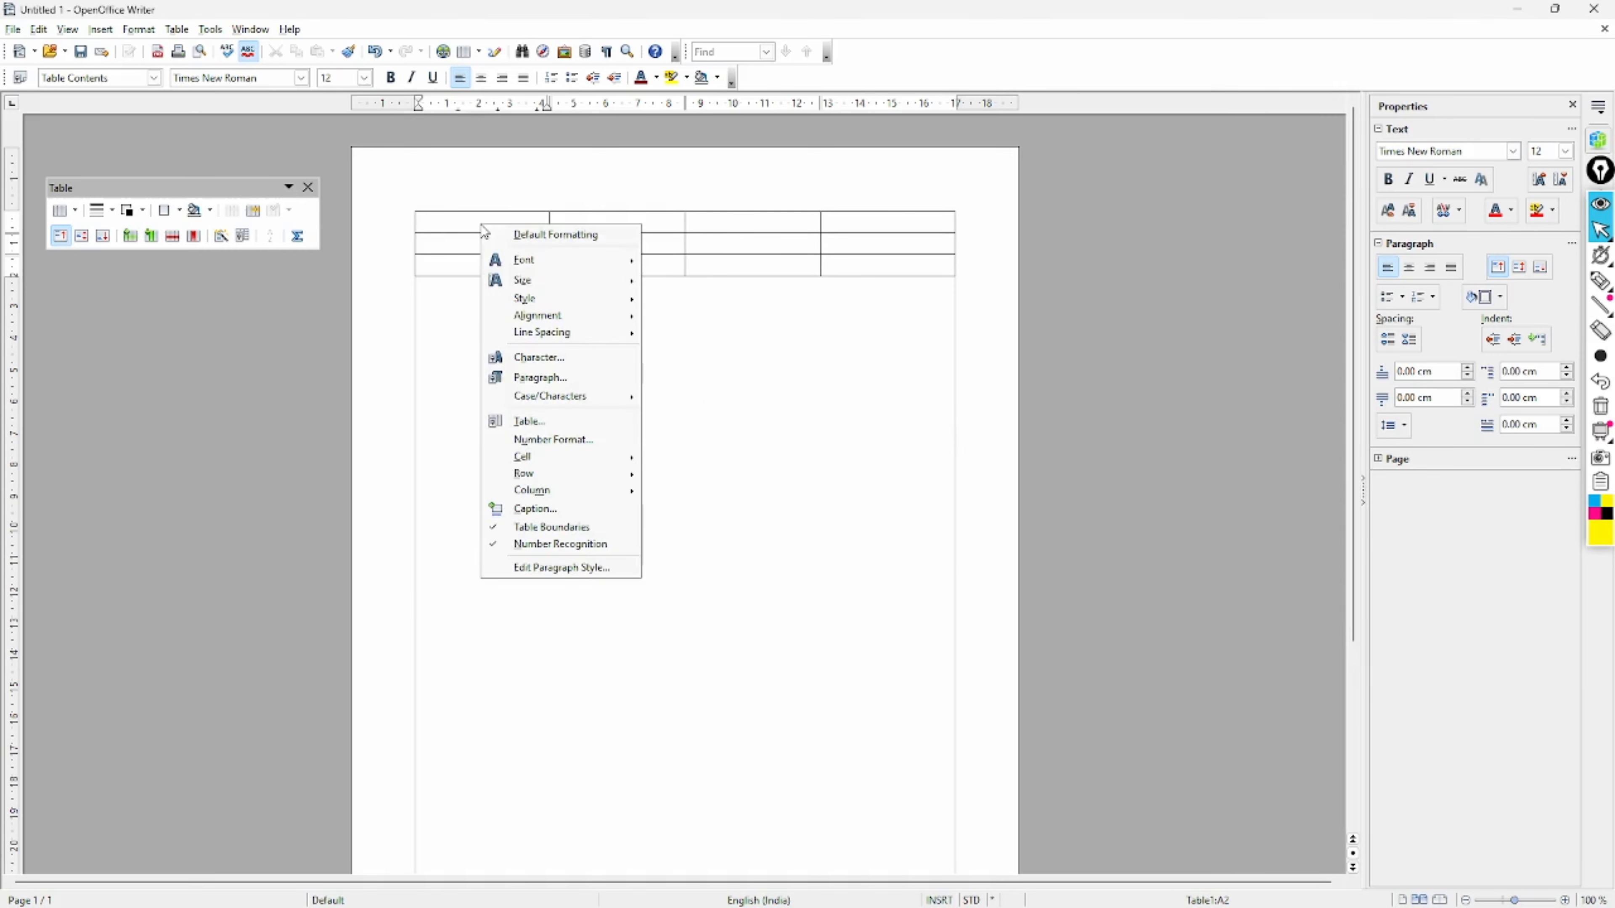
click(462, 238)
click(462, 239)
text(1)
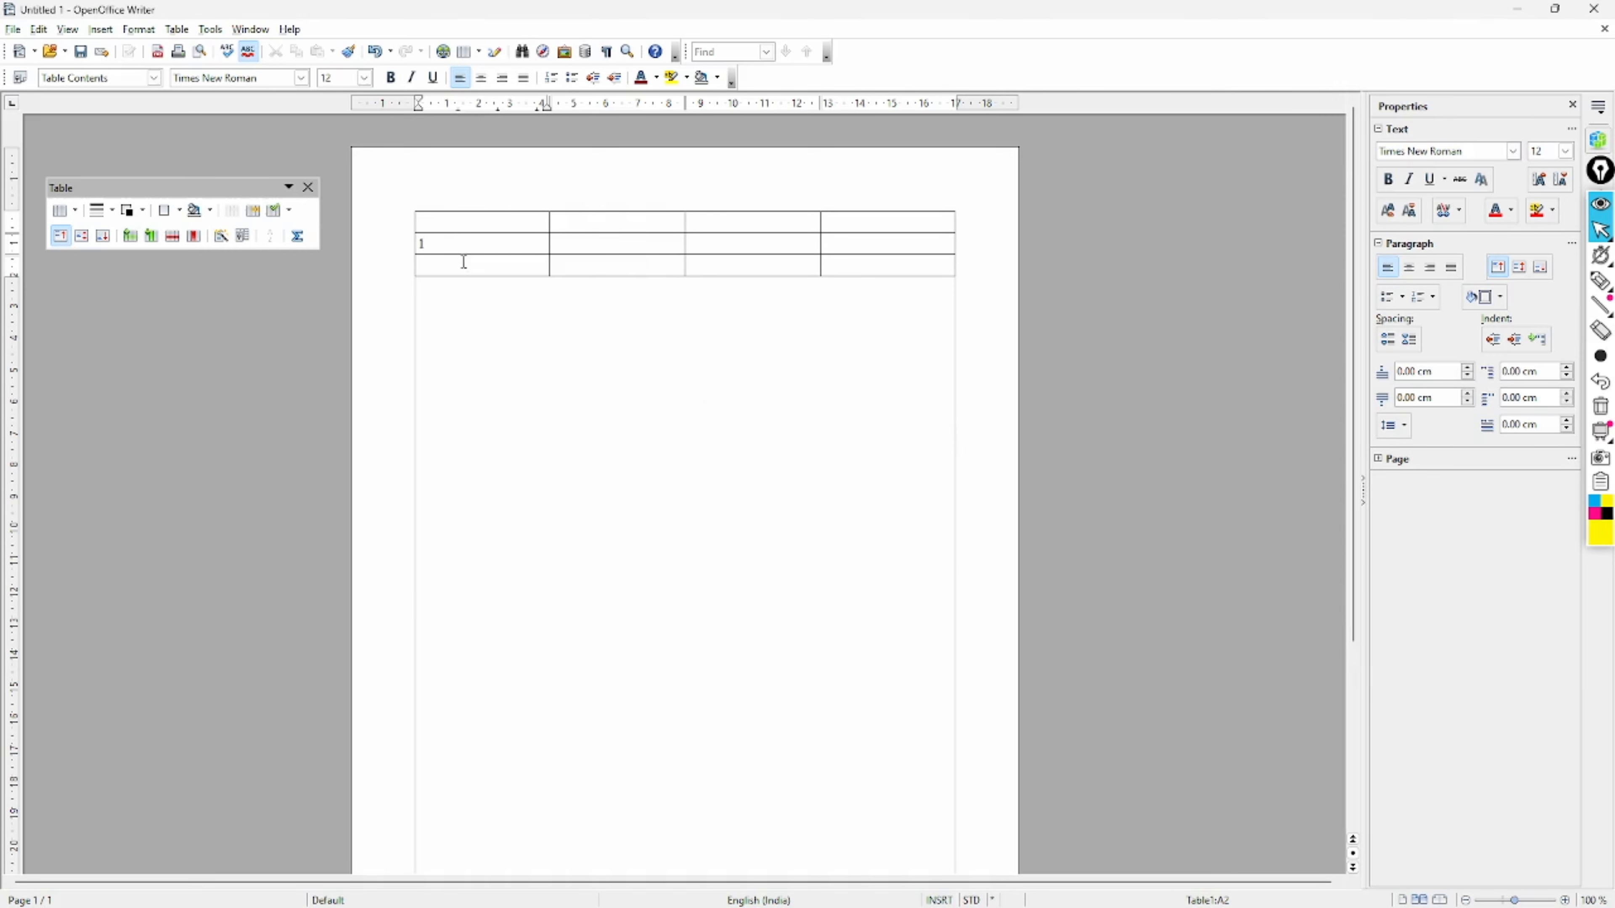
right_click(467, 243)
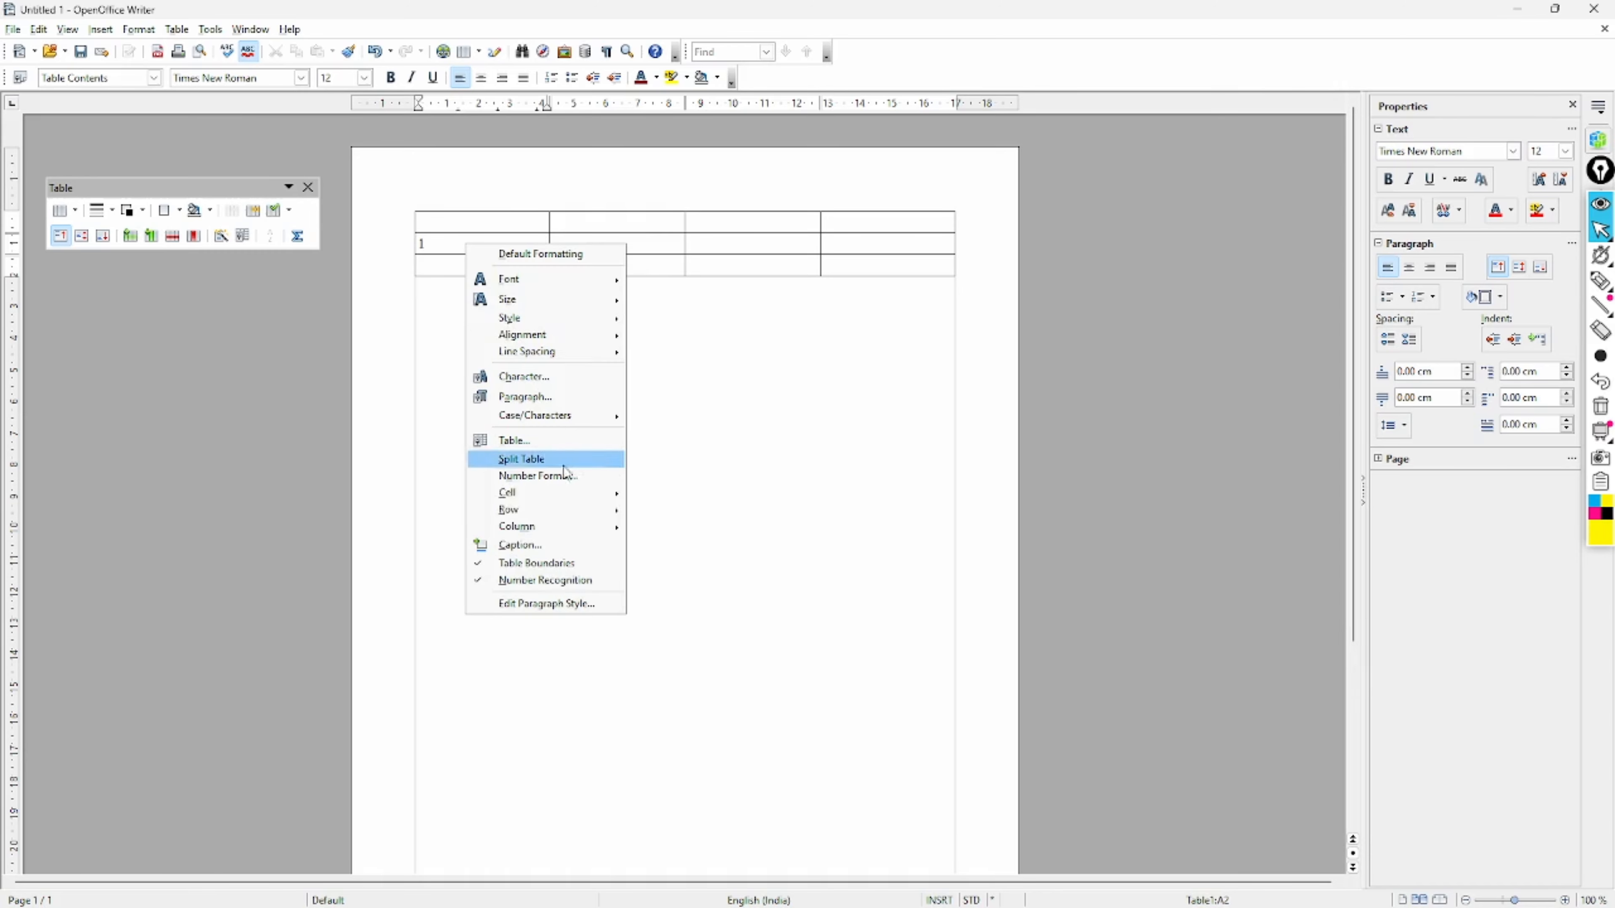
mouse_move(569, 527)
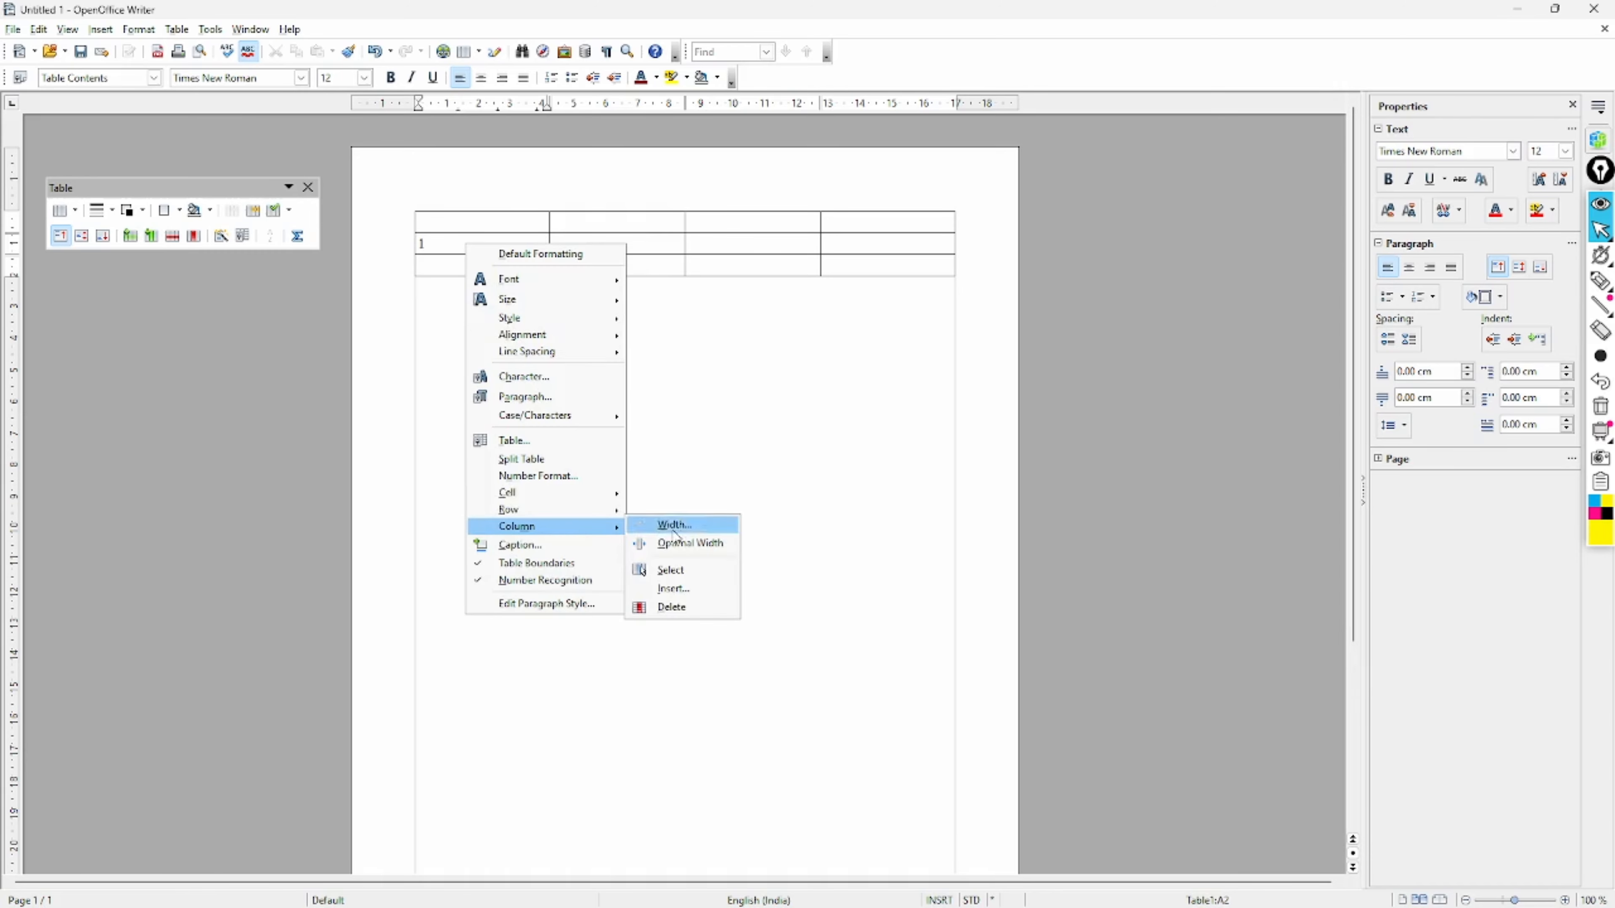
click(690, 614)
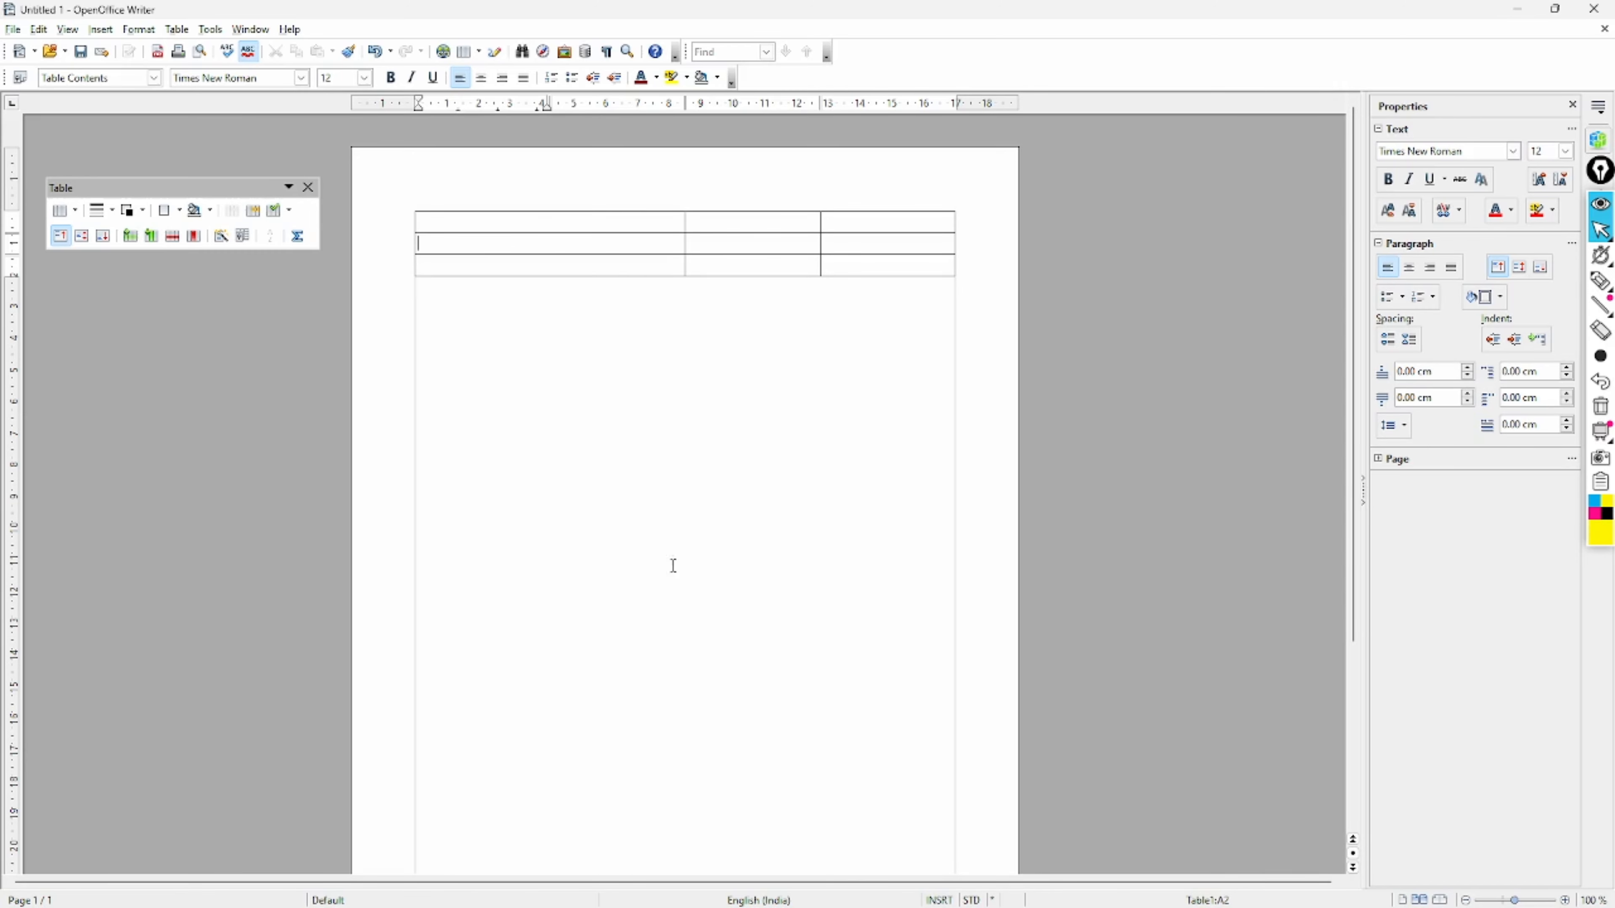
- Open the context menu on cell B2 and close it without changing anything
click(603, 427)
click(718, 239)
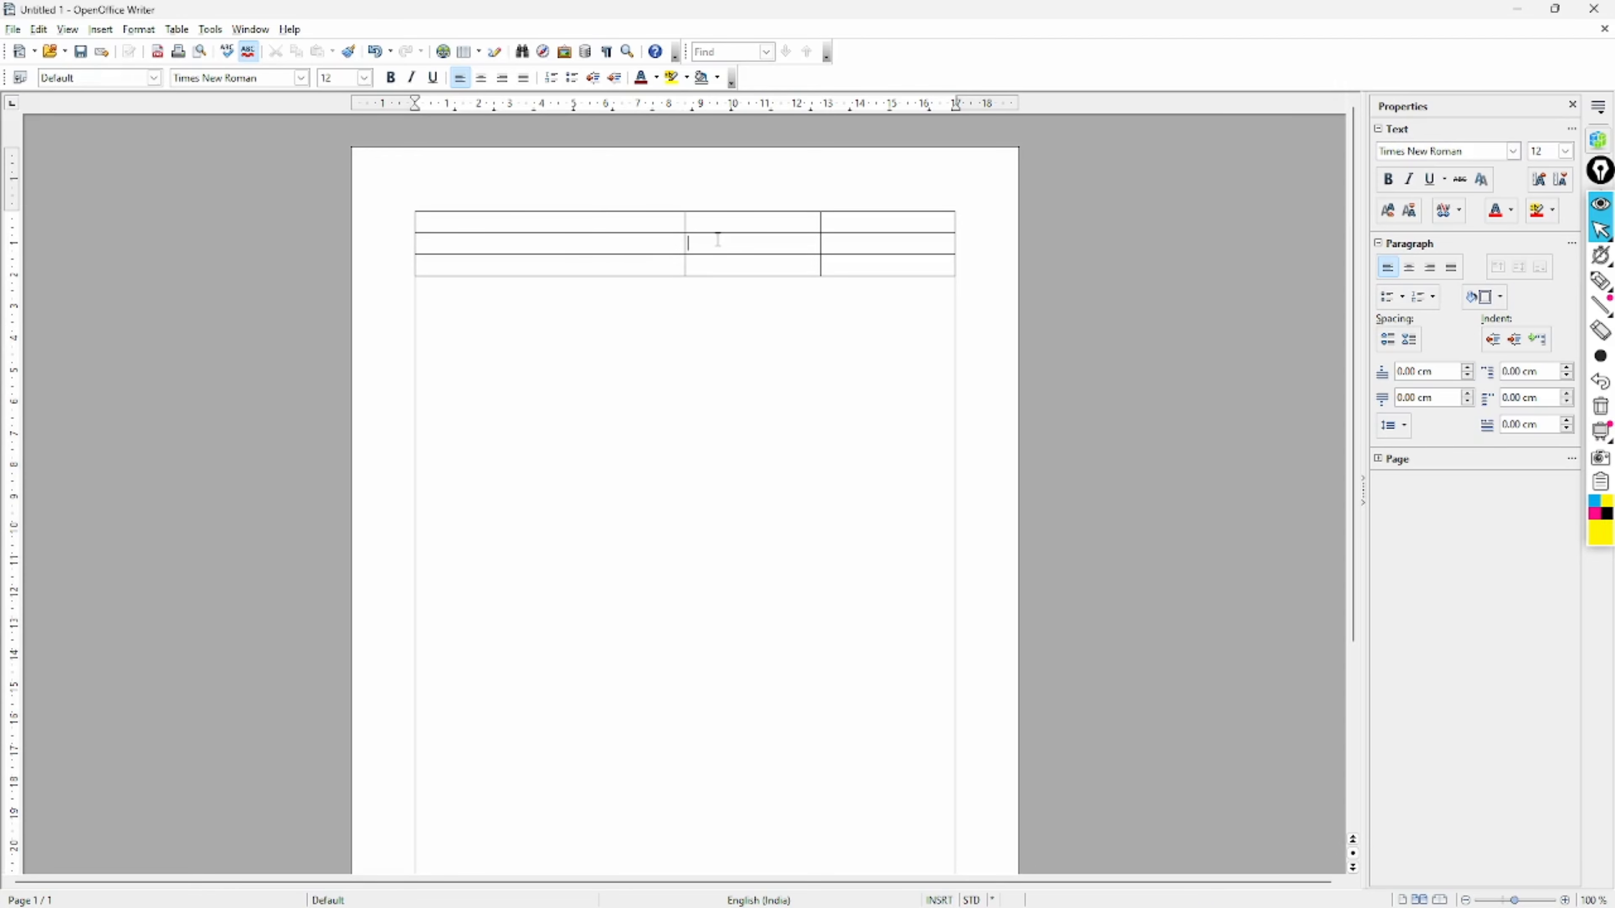
right_click(717, 239)
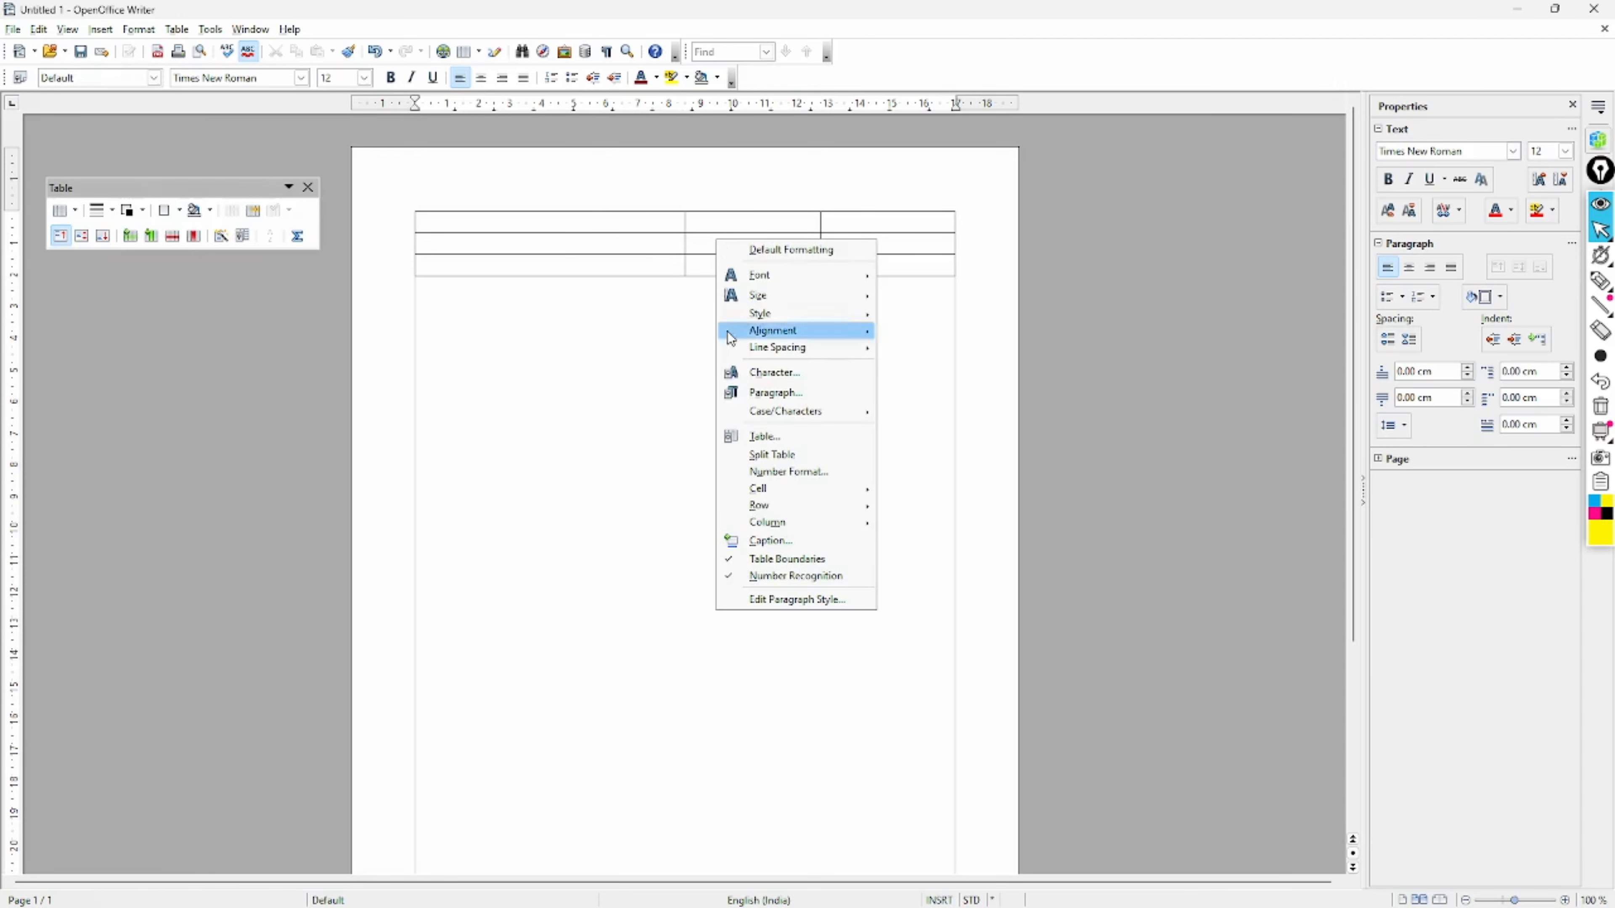
click(641, 431)
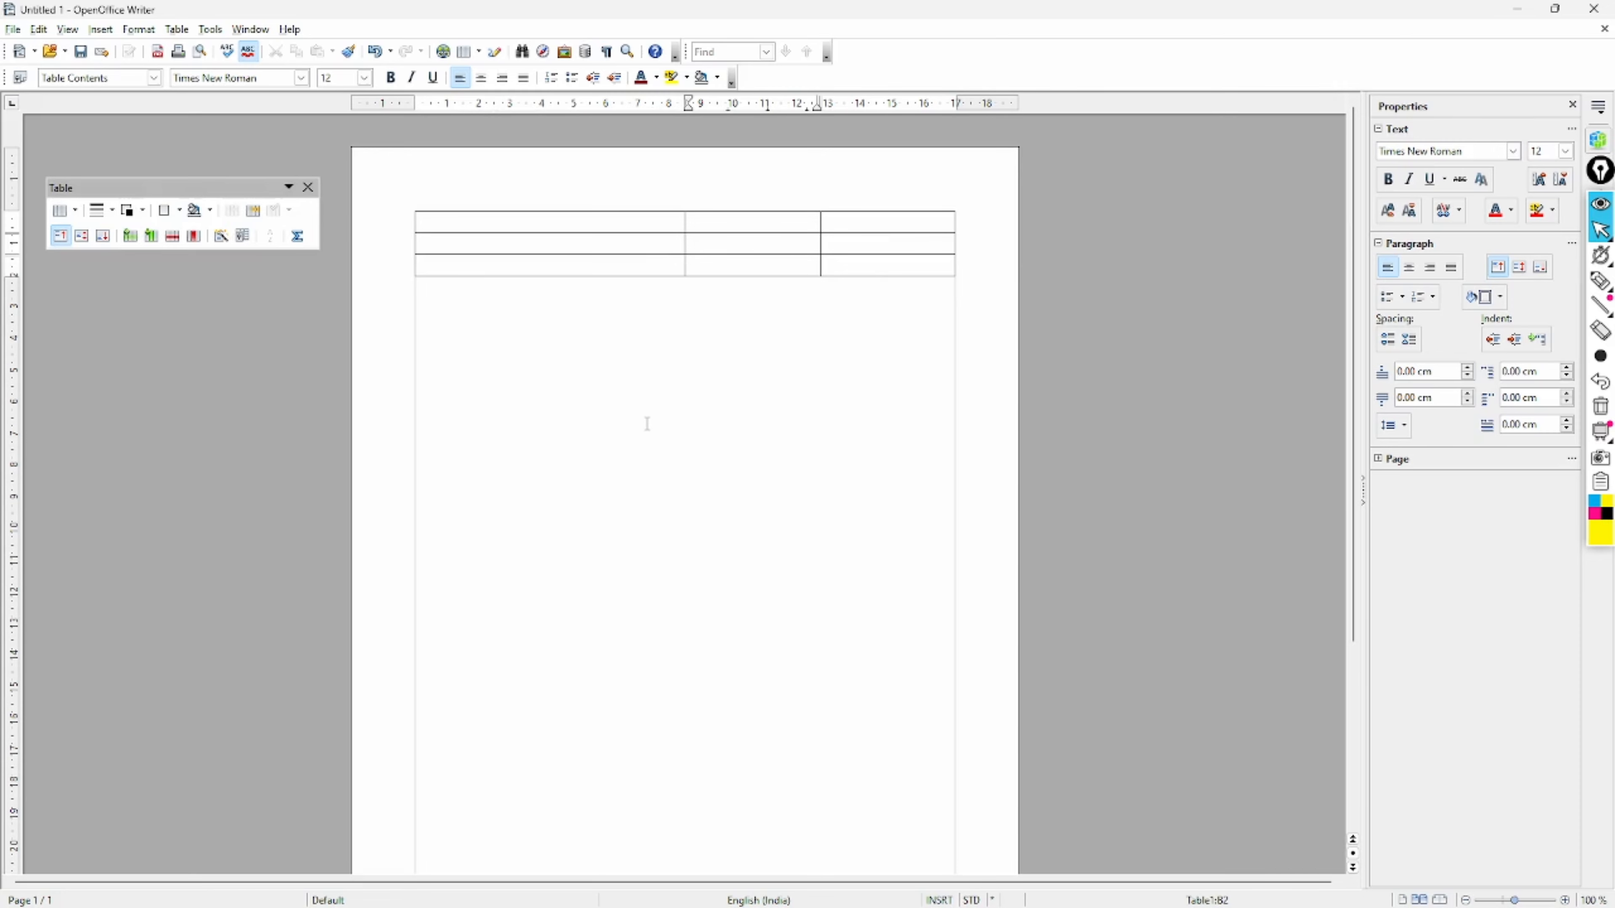